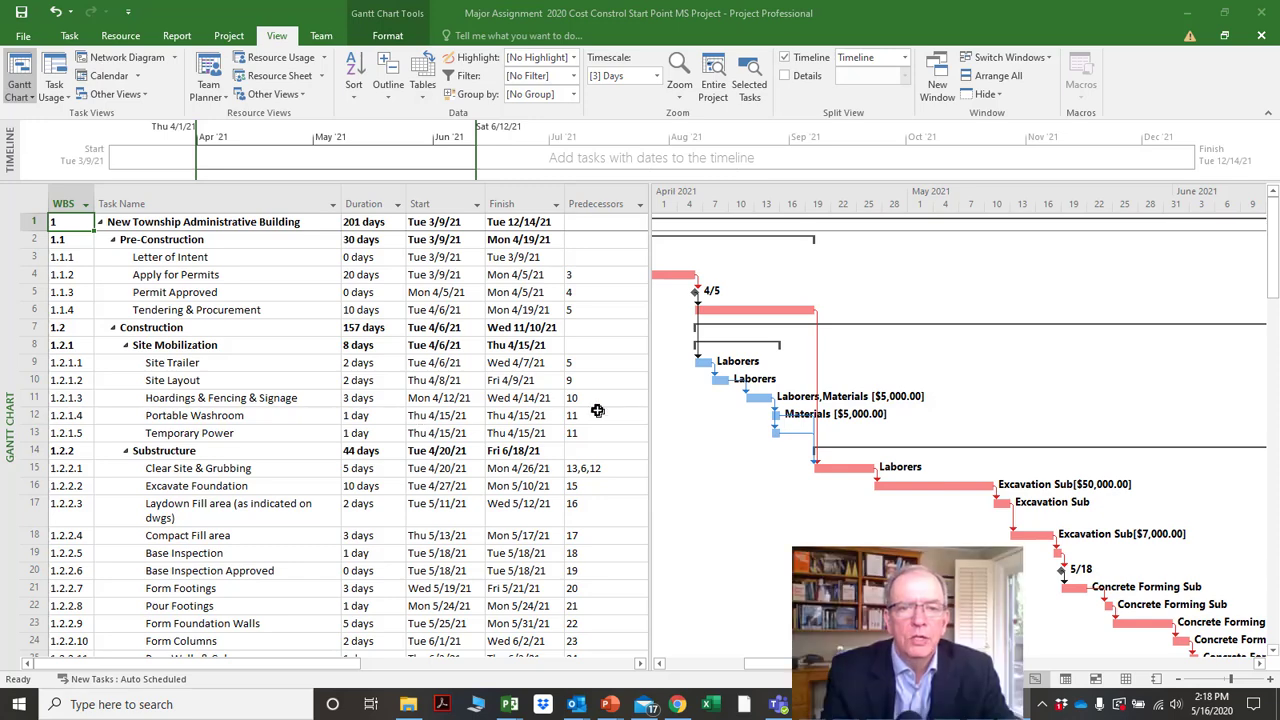
Drag the table divider right so the Resource Names column appears beside the Gantt bars.
drag(651, 368, 894, 368)
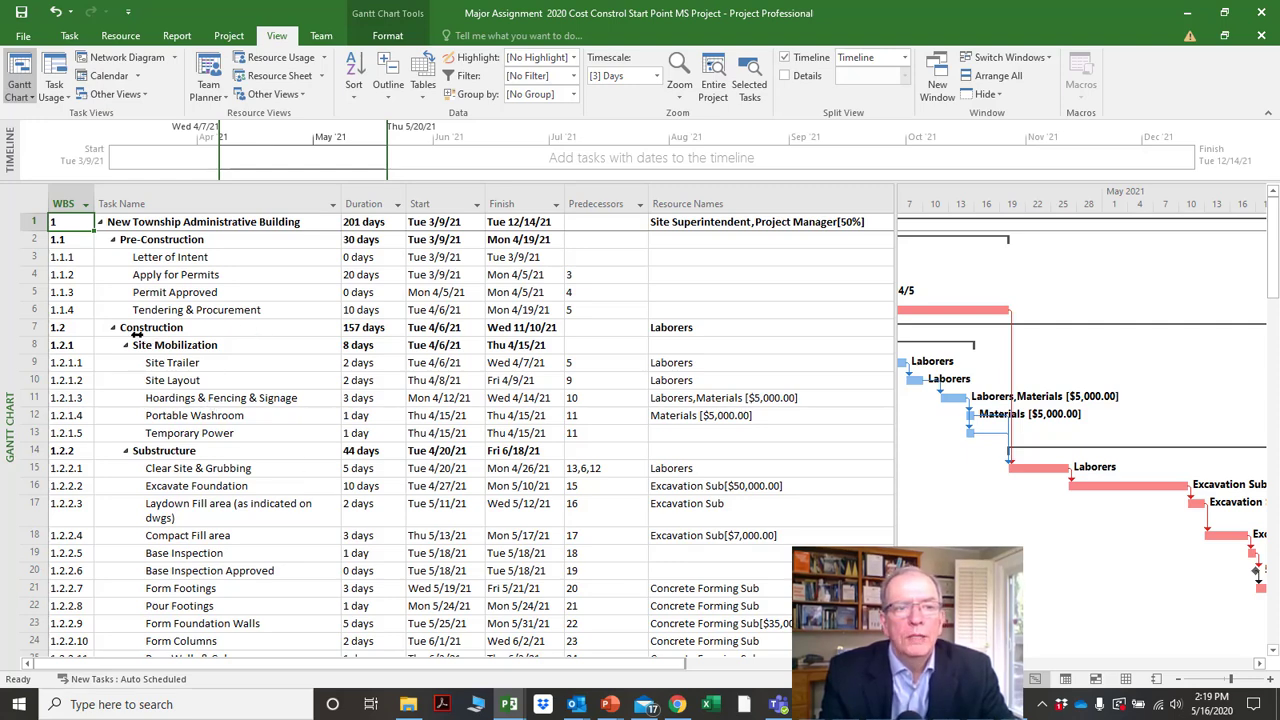
click(33, 98)
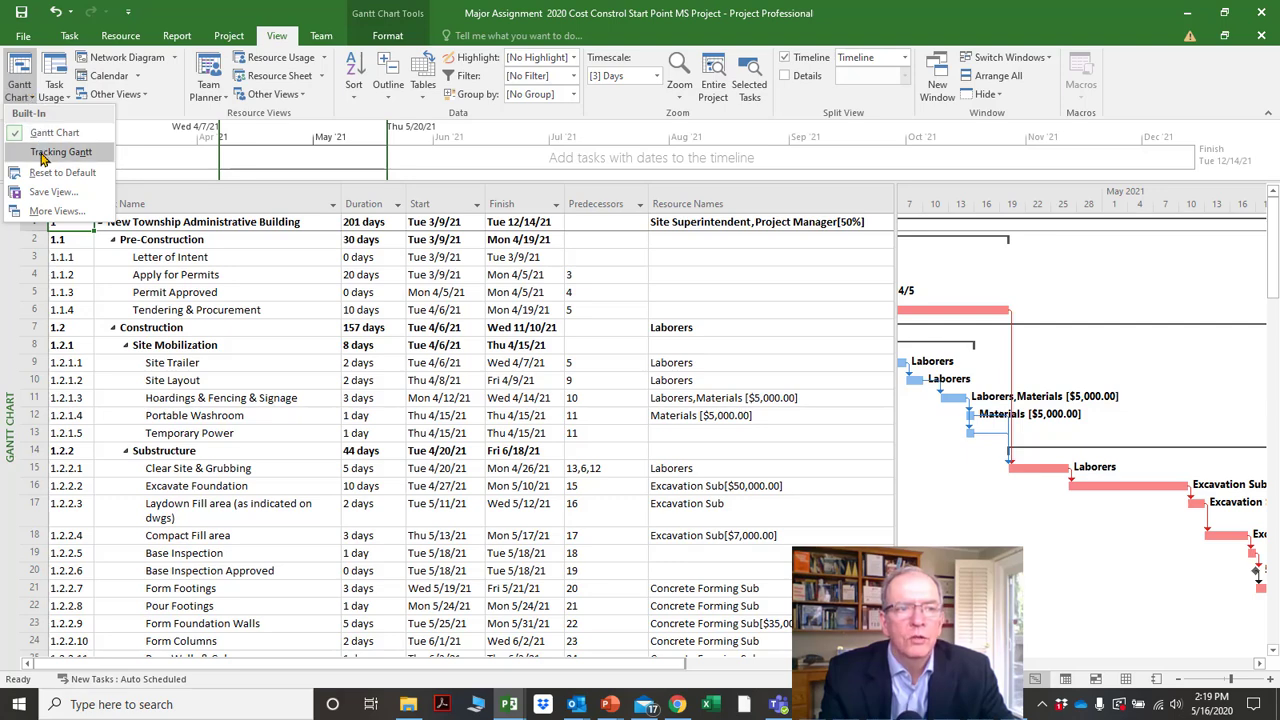
click(43, 217)
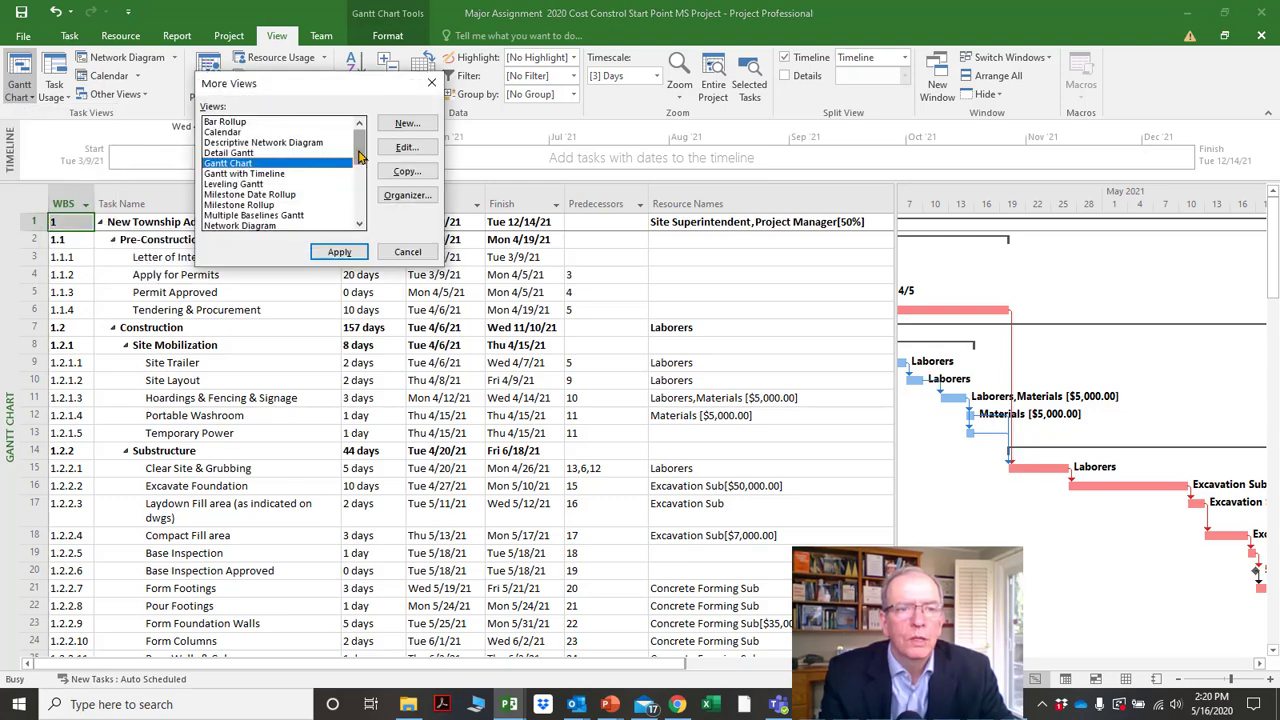
mouse_move(359, 157)
mouse_down()
mouse_move(364, 213)
mouse_move(364, 146)
mouse_up()
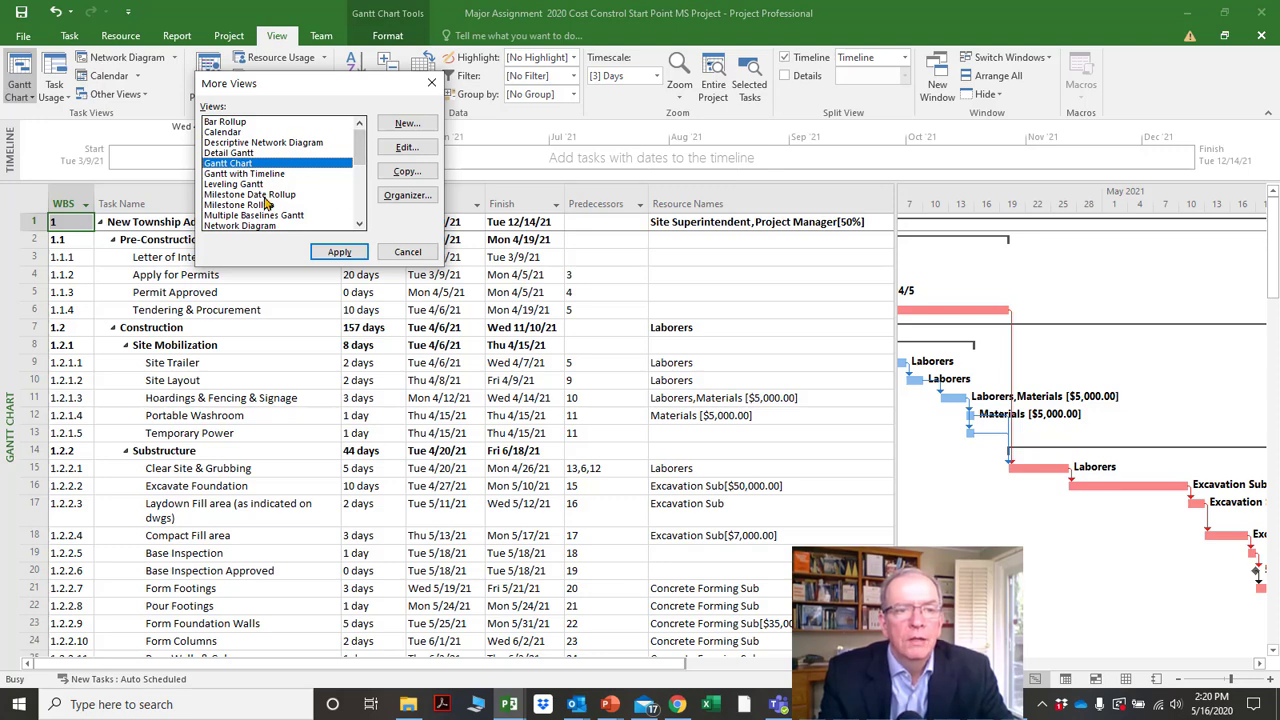
click(430, 86)
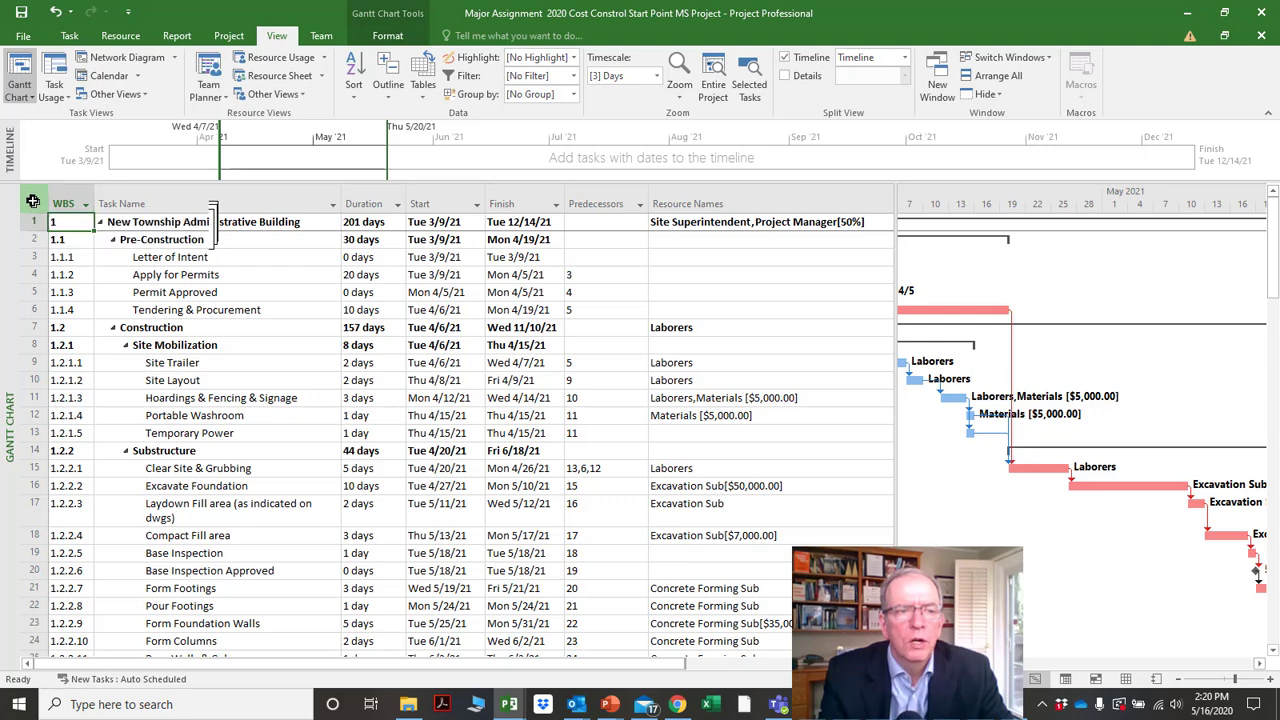
click(32, 201)
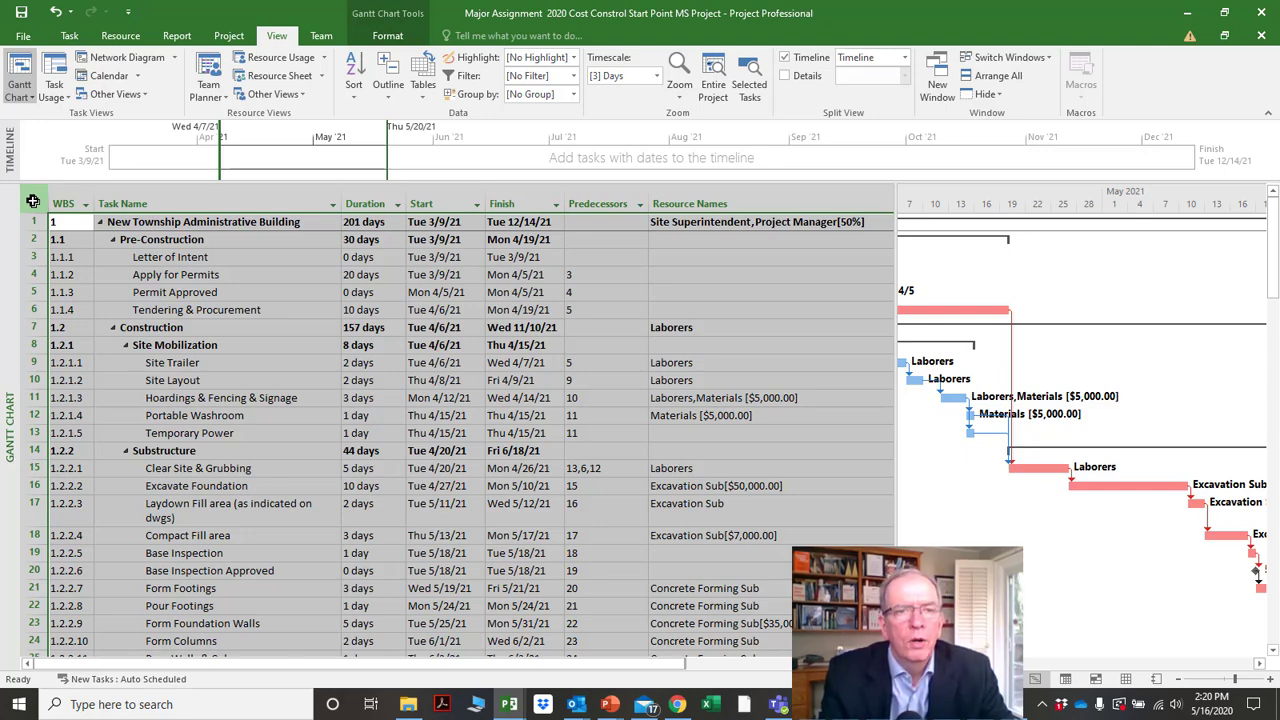
right_click(32, 201)
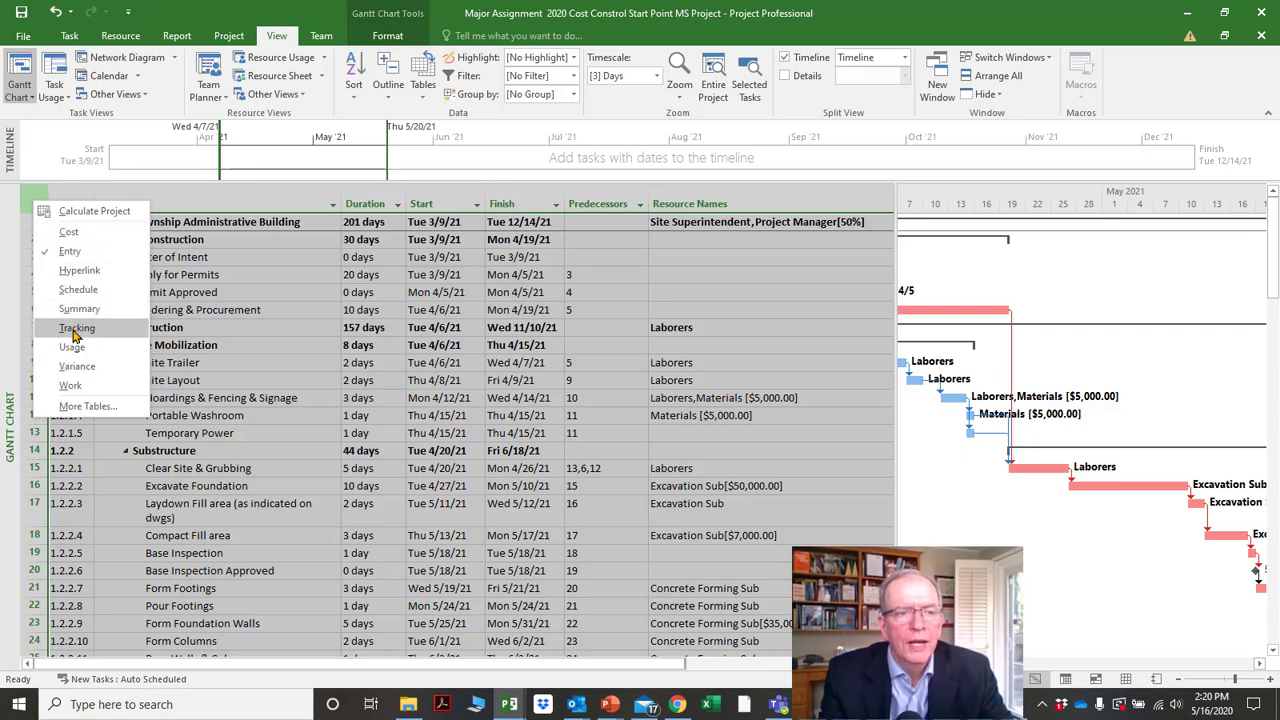
click(76, 414)
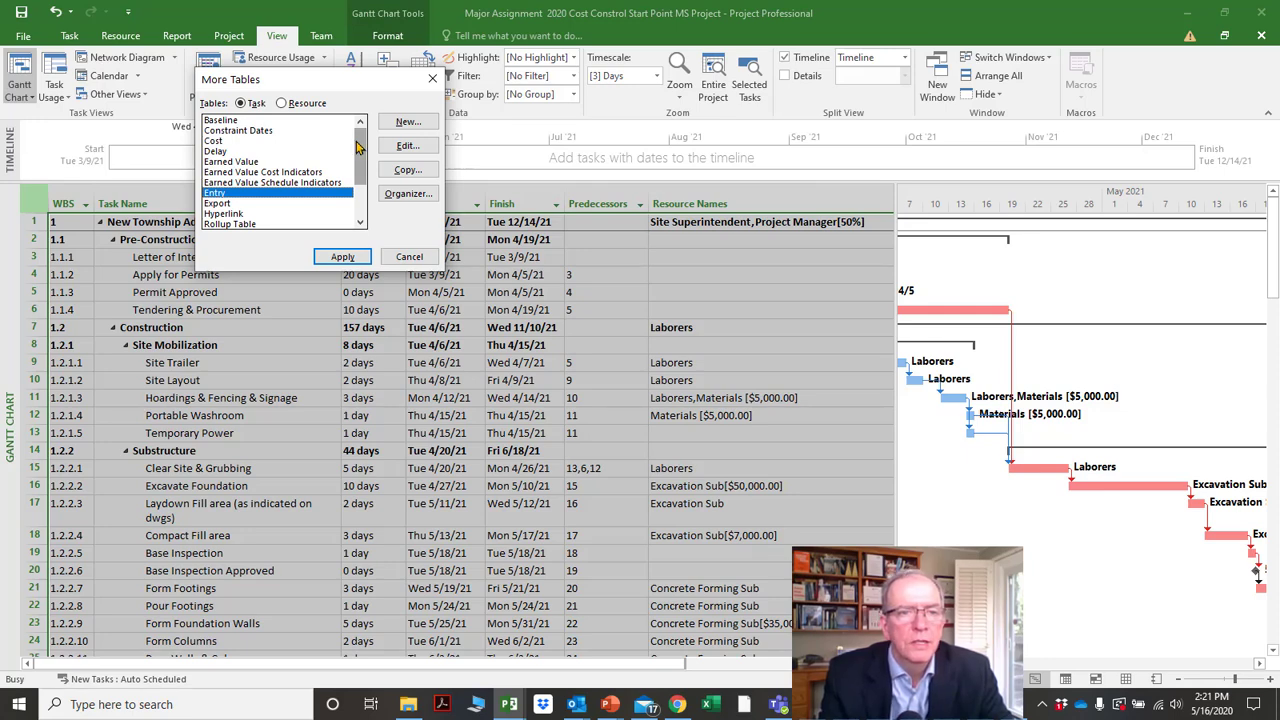
mouse_move(359, 146)
mouse_down()
mouse_move(359, 197)
mouse_move(360, 142)
mouse_up()
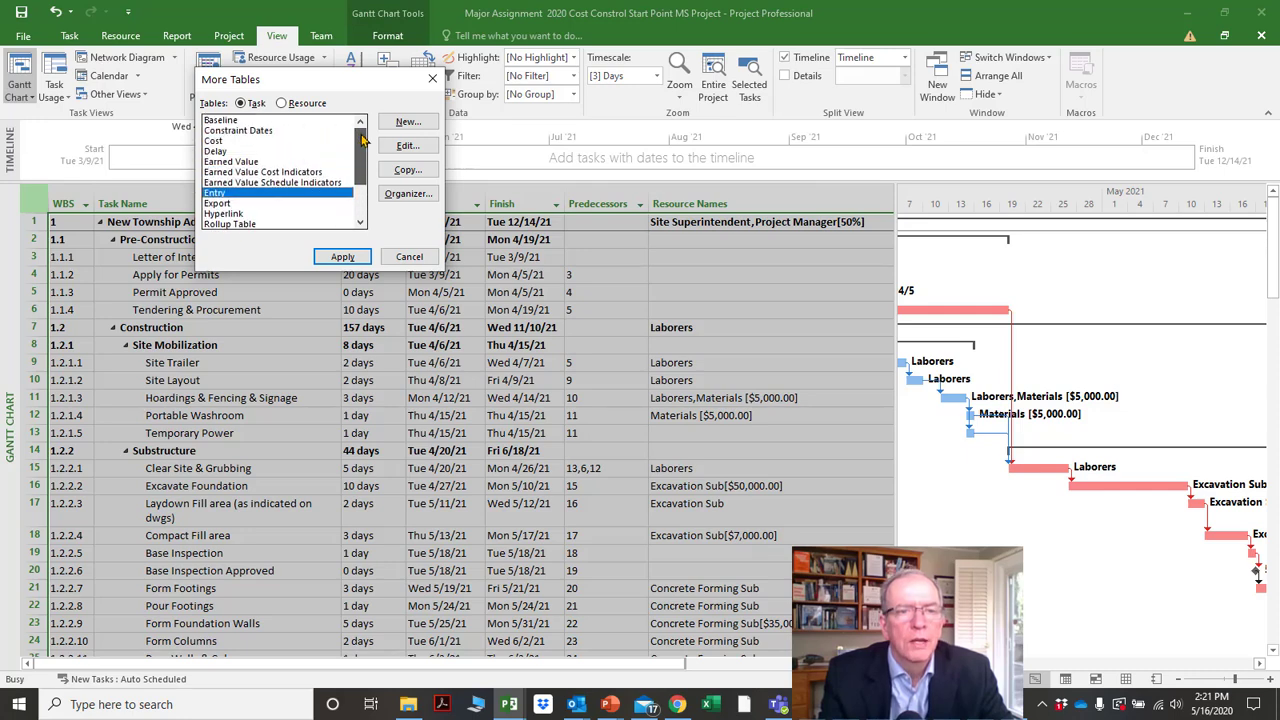
click(430, 80)
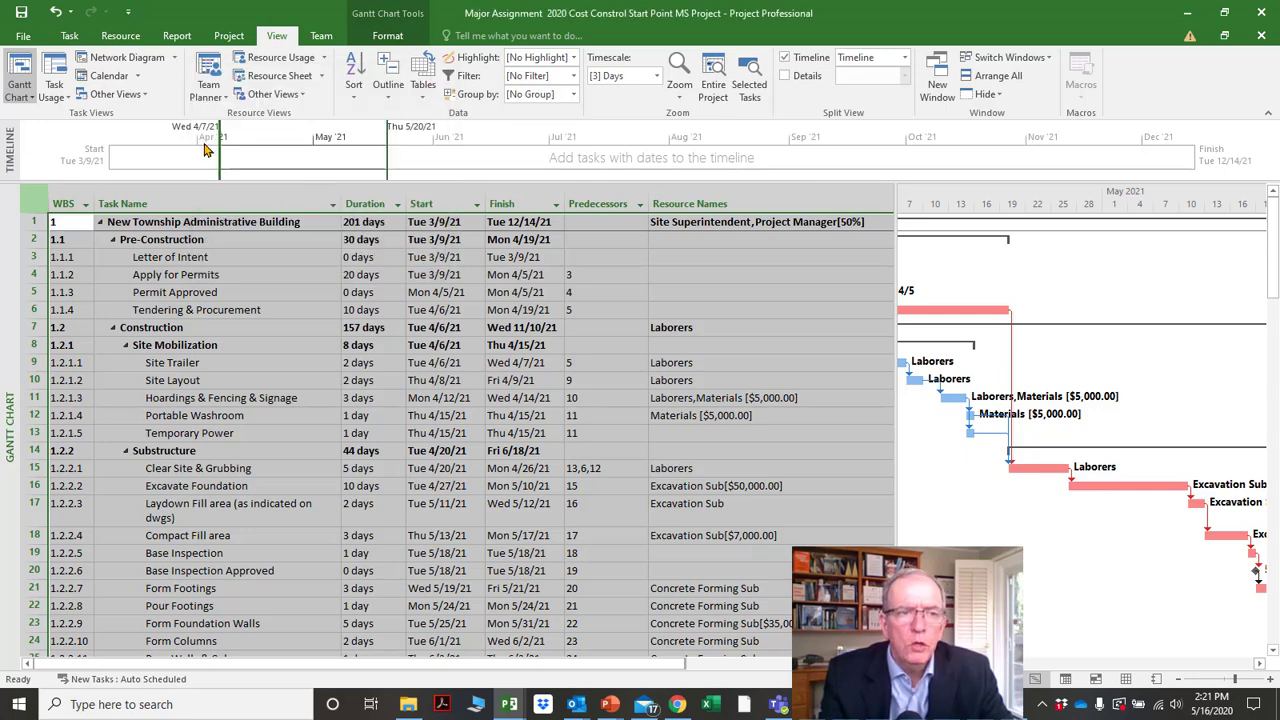
Apply the Cost table, widen the task sheet, and widen the Variance column so totals show fully.
right_click(40, 197)
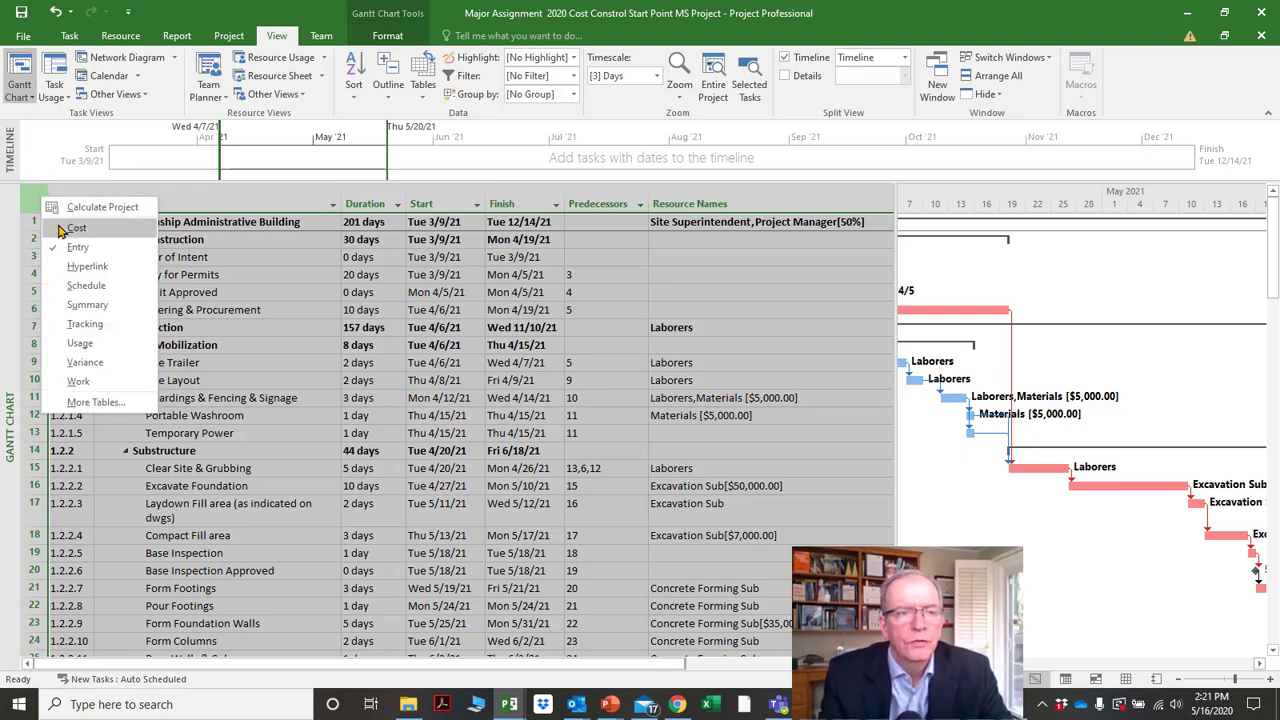
click(60, 229)
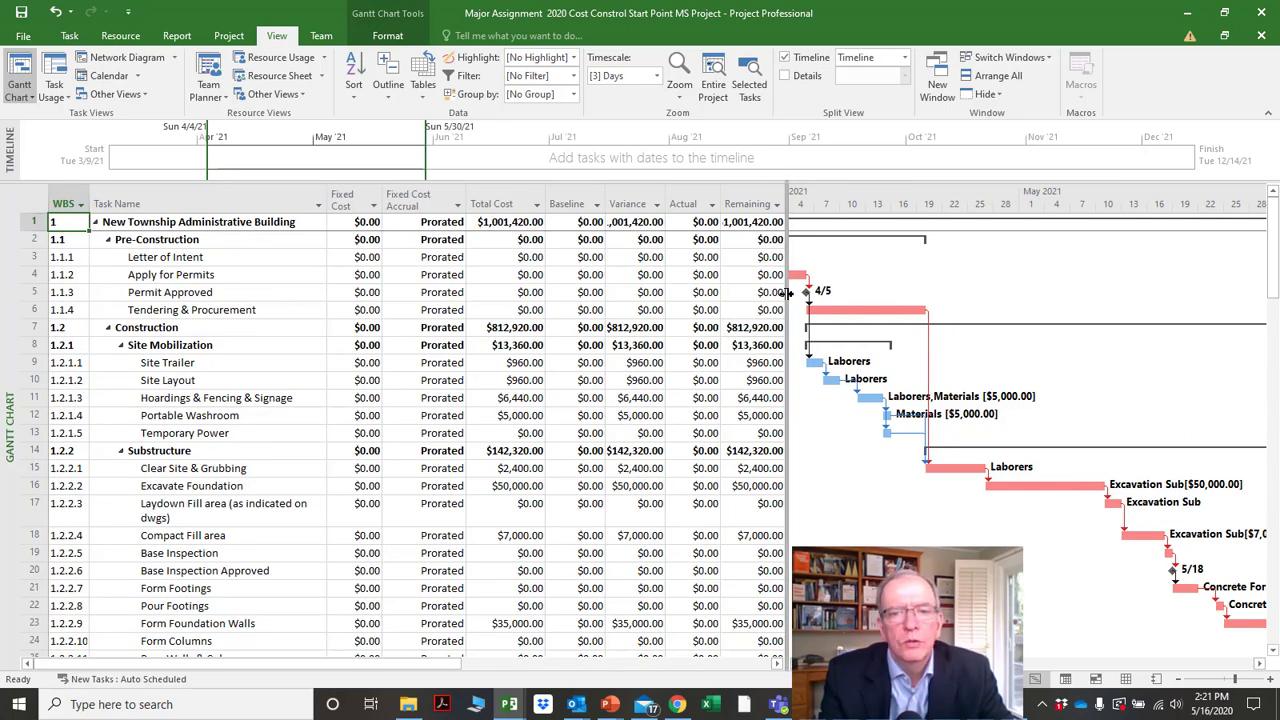
drag(787, 292, 970, 290)
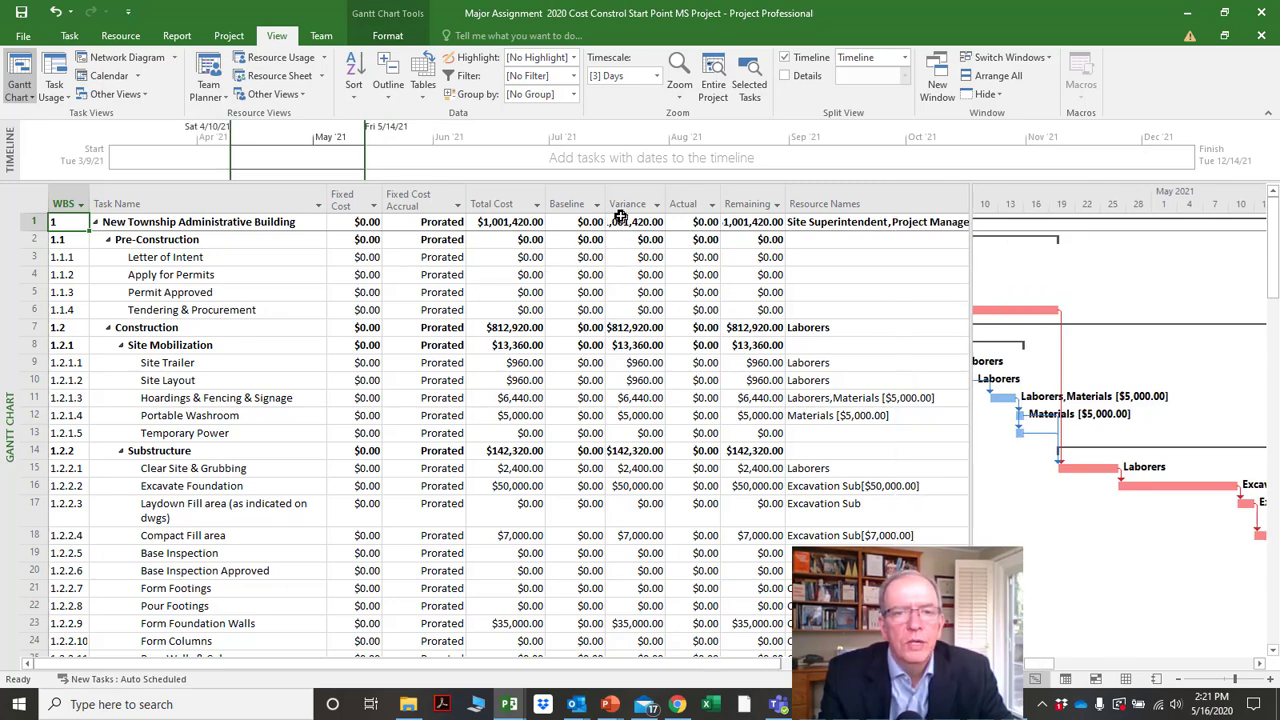
drag(665, 204, 692, 206)
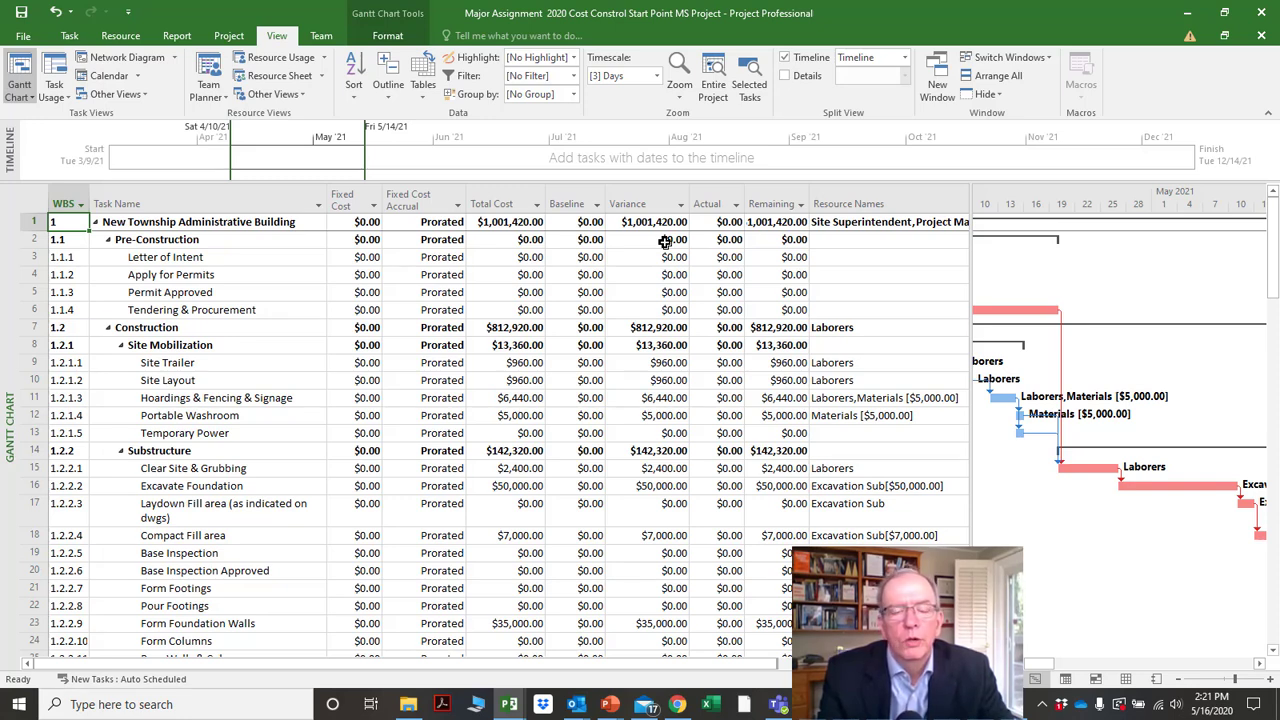
click(36, 206)
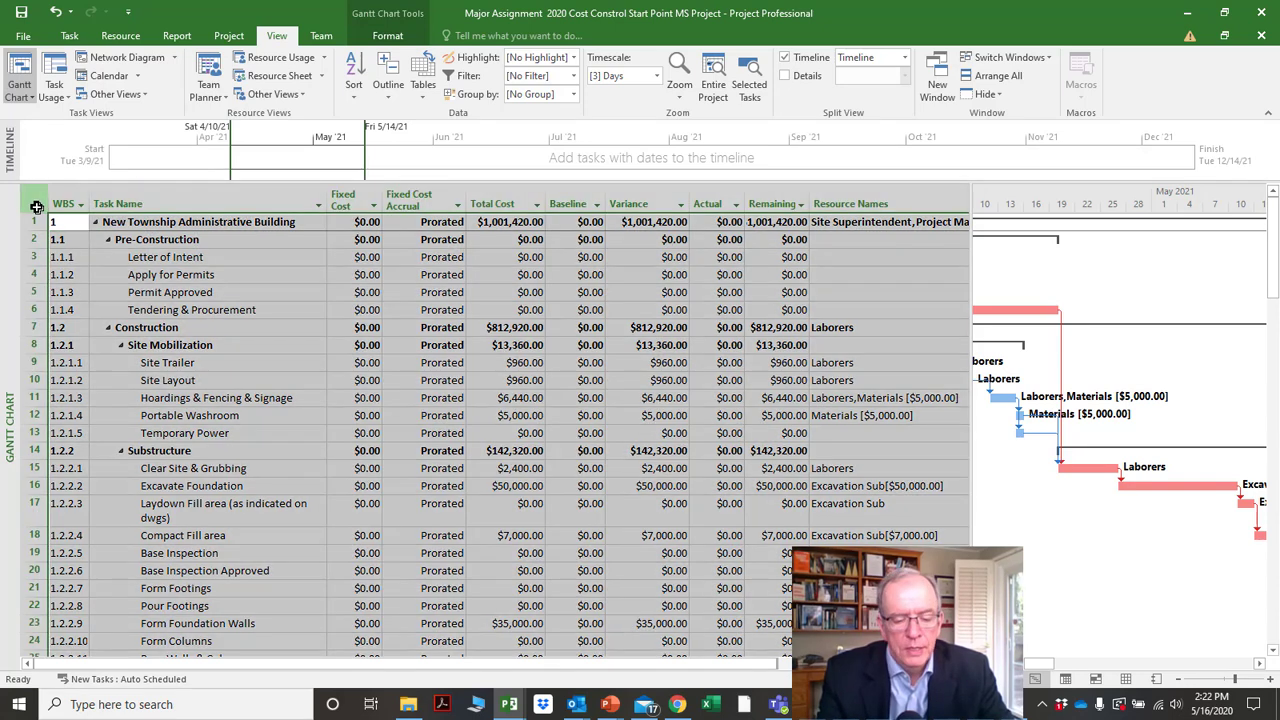
Apply the Schedule table and highlight its Start, Finish and Total Slack columns.
right_click(36, 206)
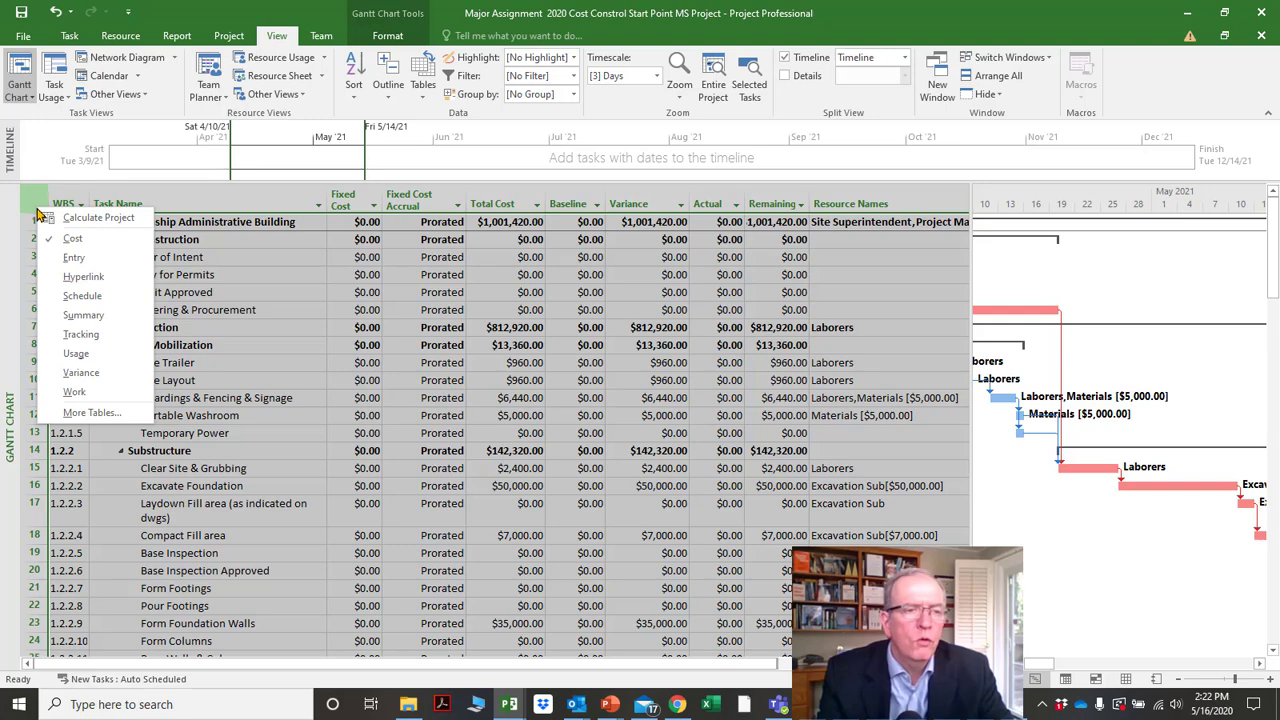
click(82, 296)
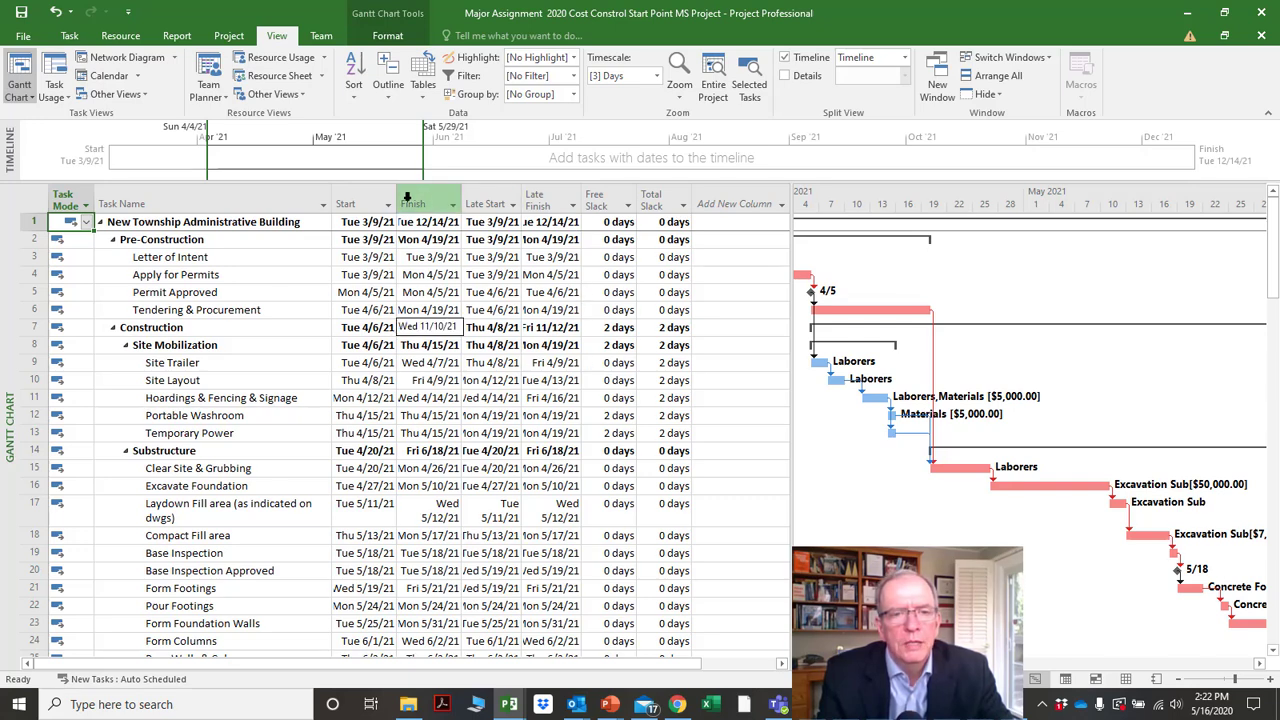
click(360, 200)
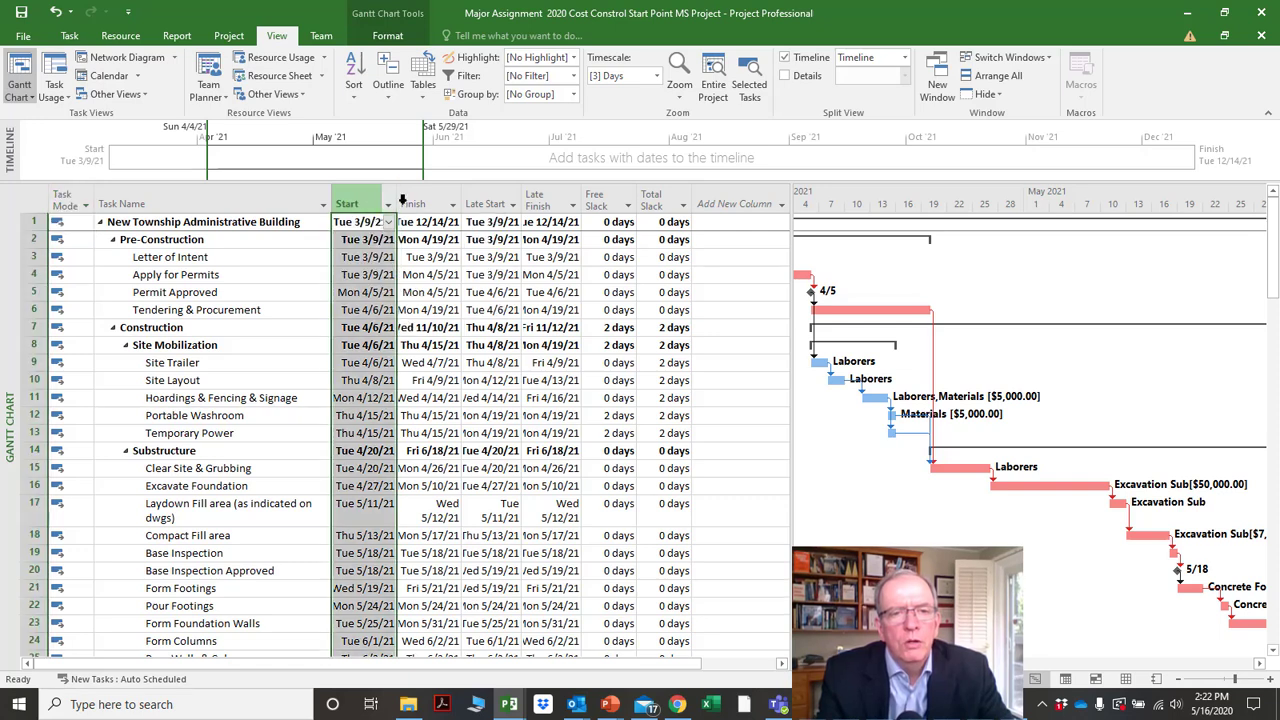
click(408, 200)
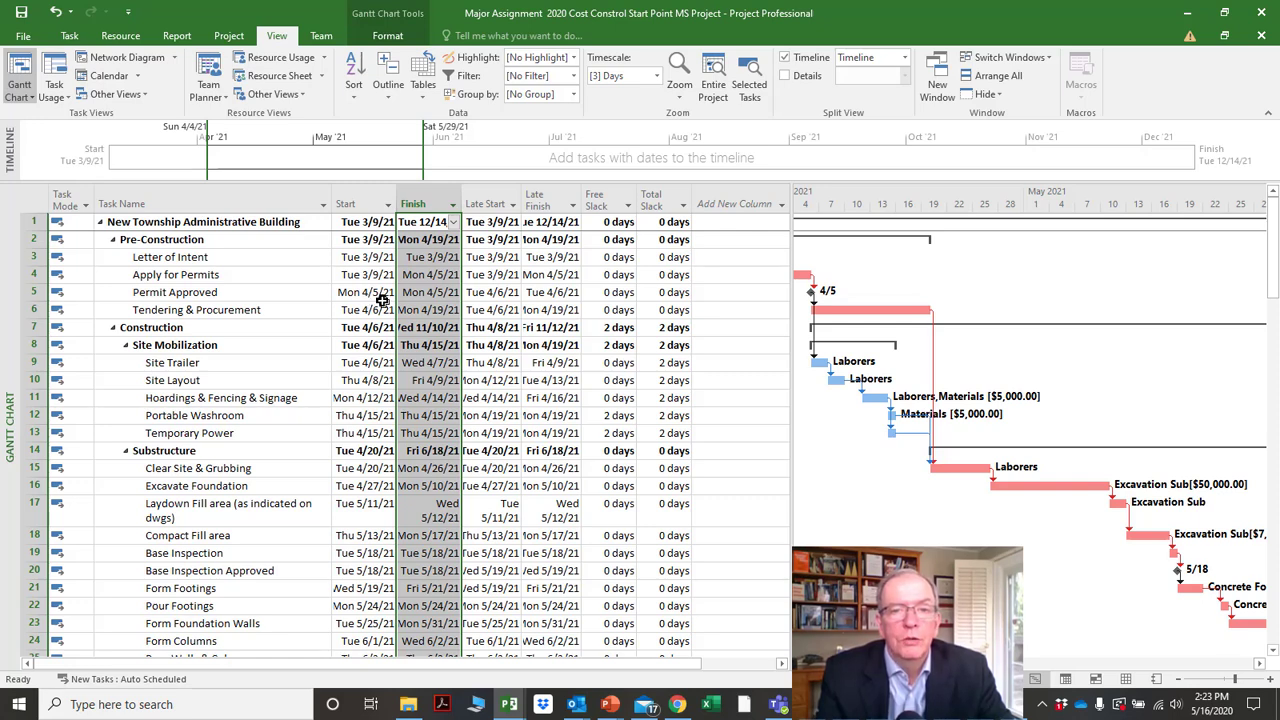
click(652, 200)
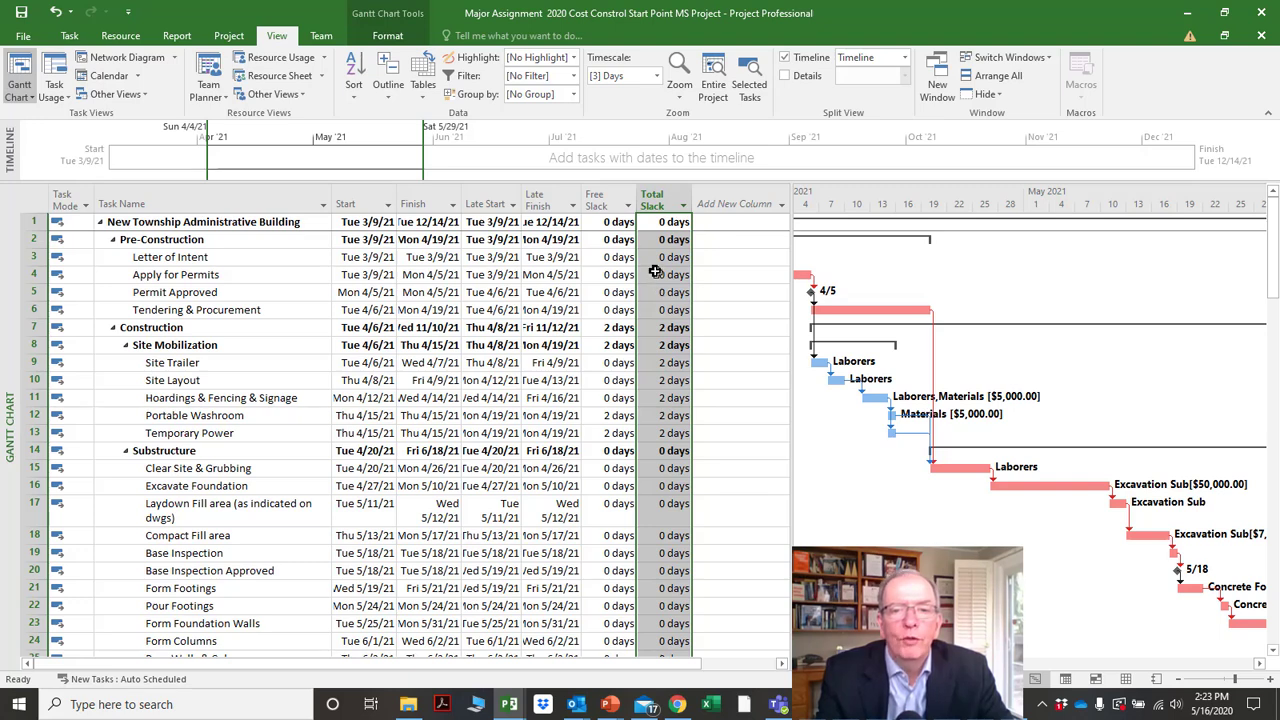
click(656, 254)
click(660, 274)
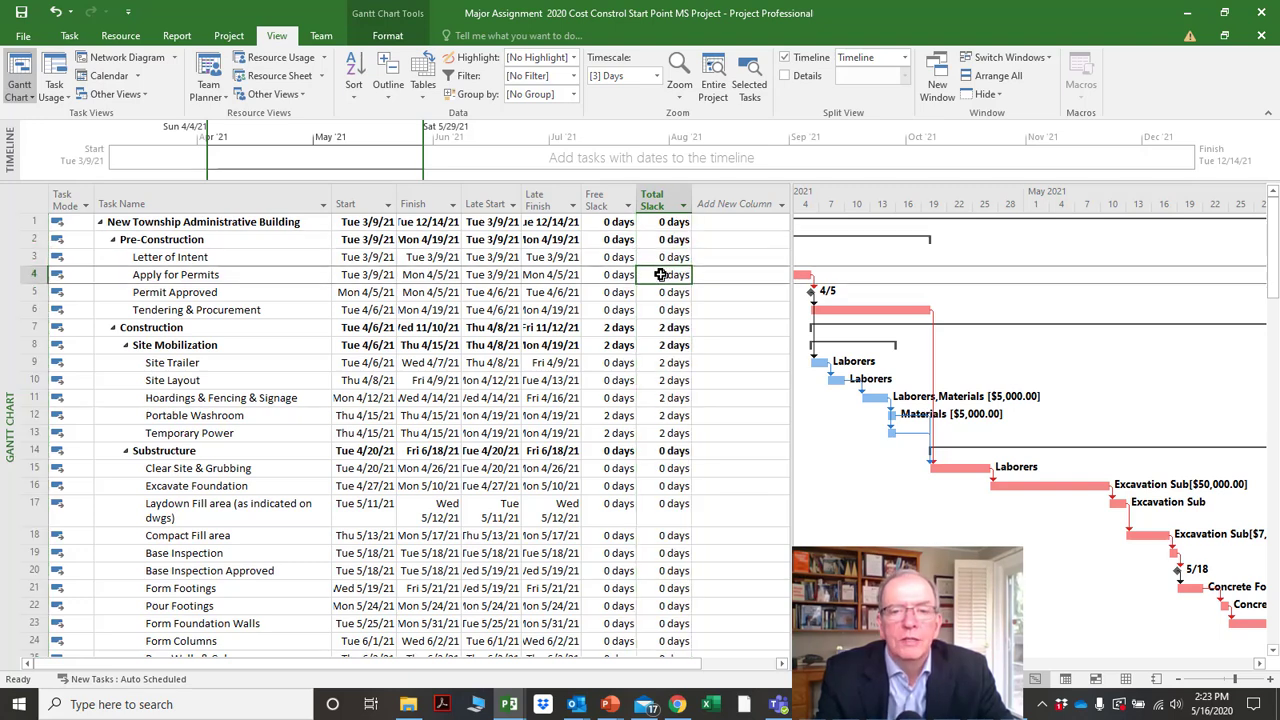
click(672, 366)
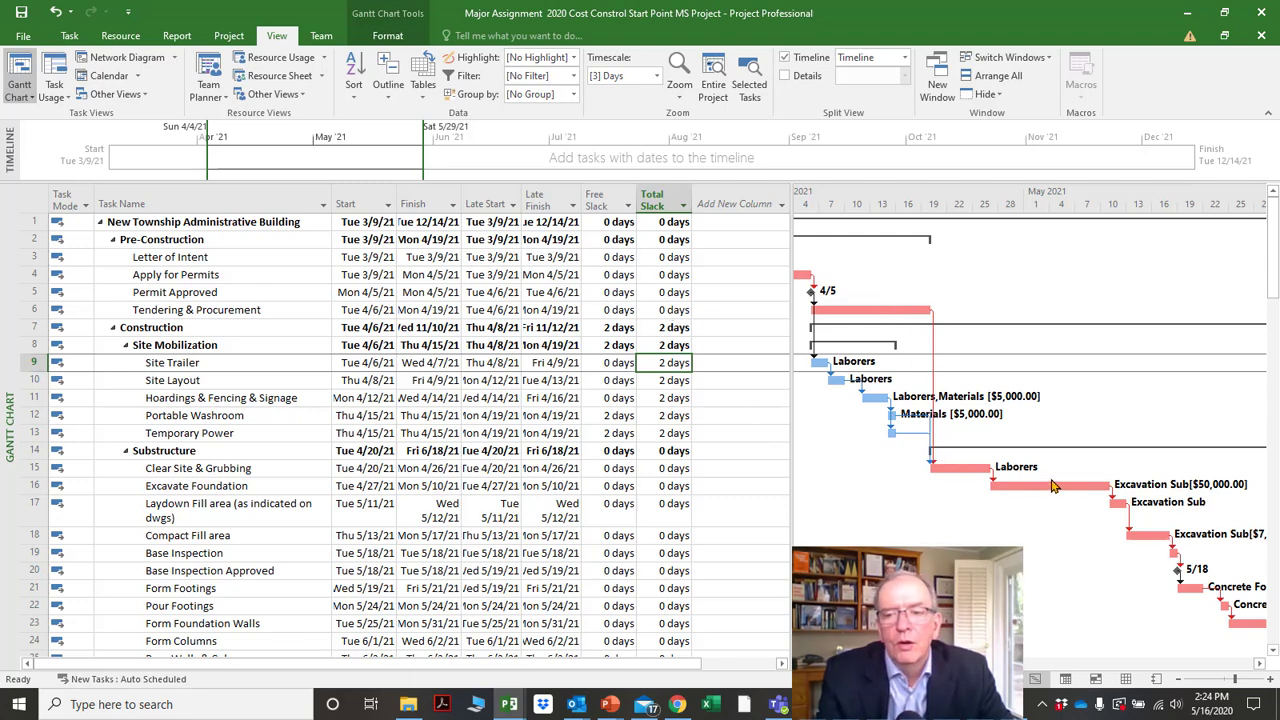
mouse_move(1033, 482)
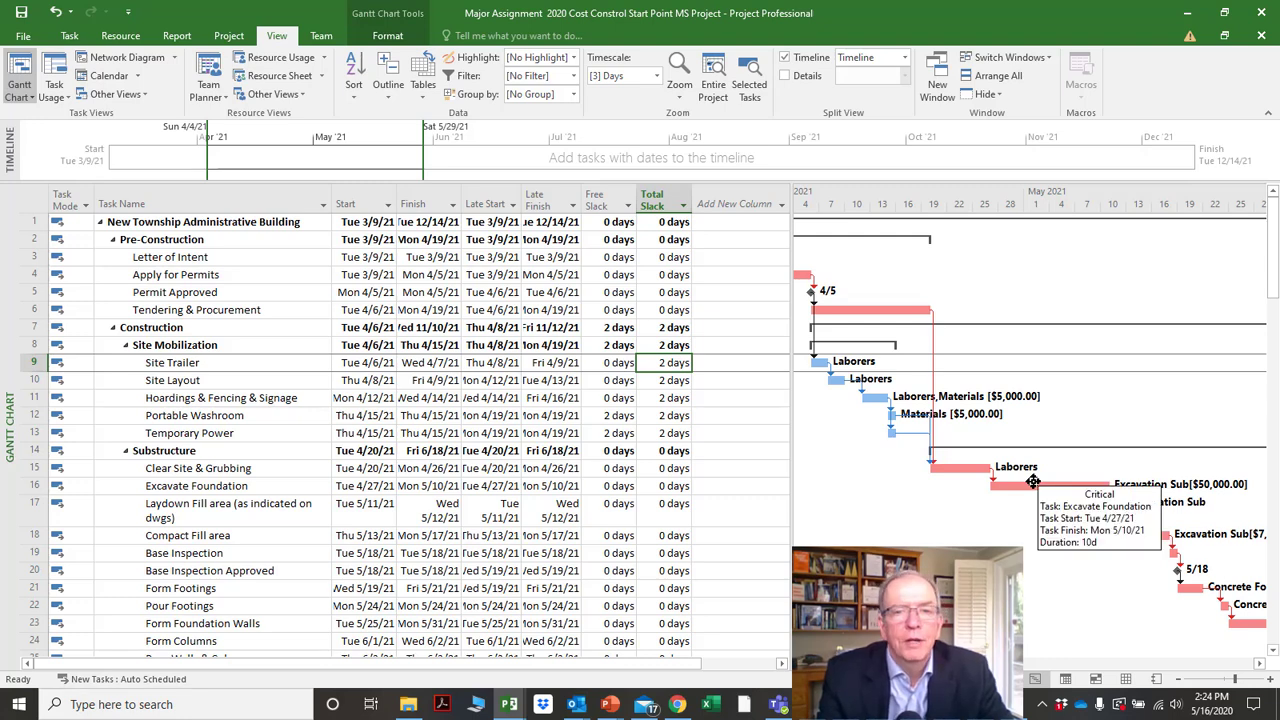
Point out Permit Approved's Late Start and Late Finish dates in the Schedule table.
click(29, 199)
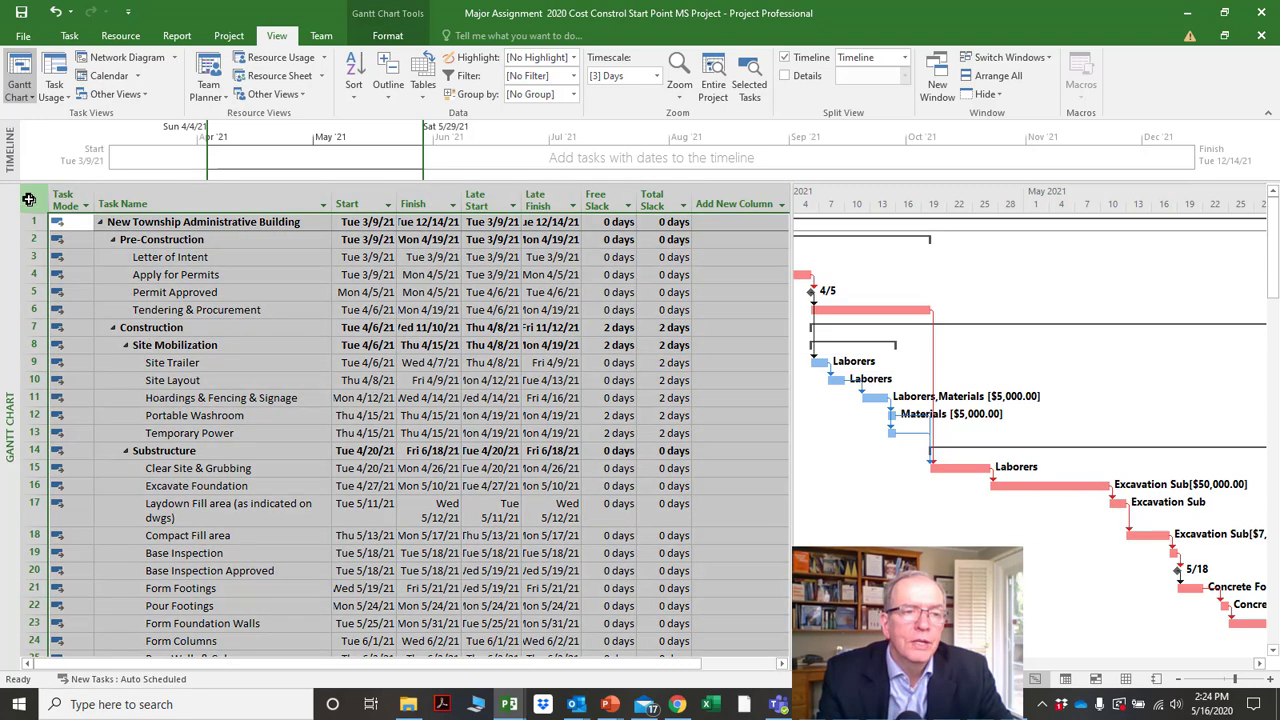
right_click(29, 199)
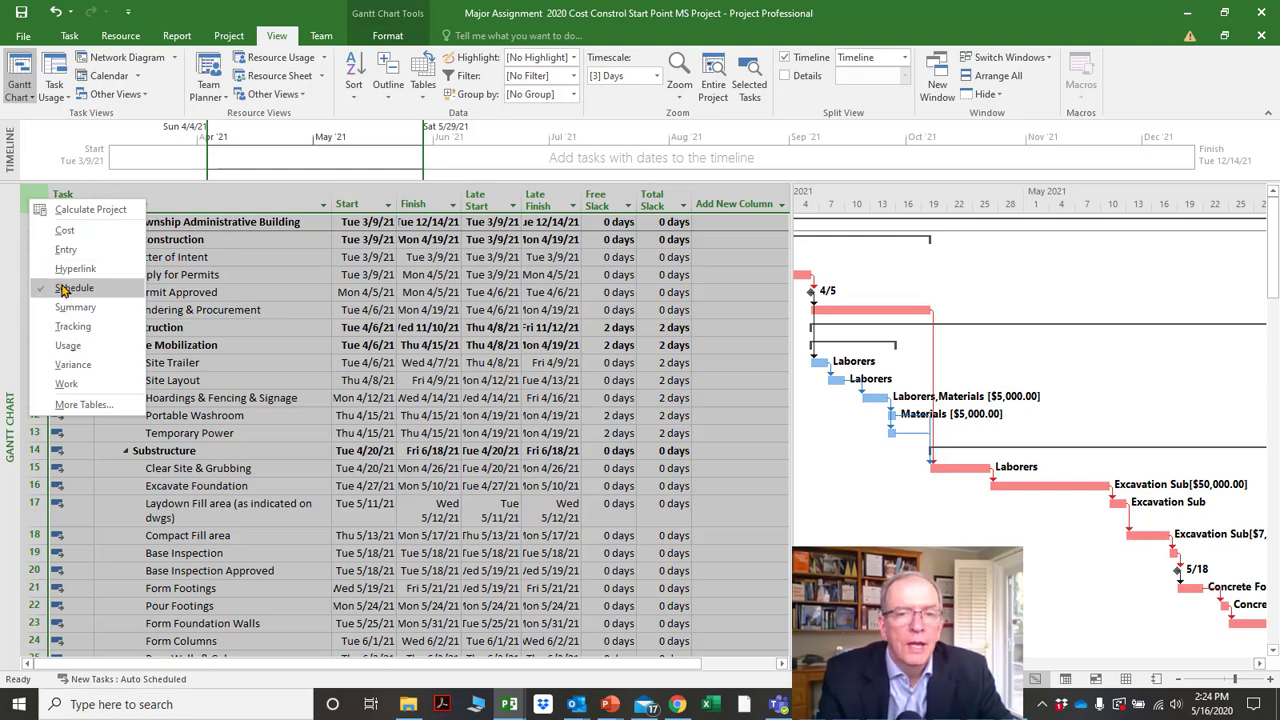
key(Escape)
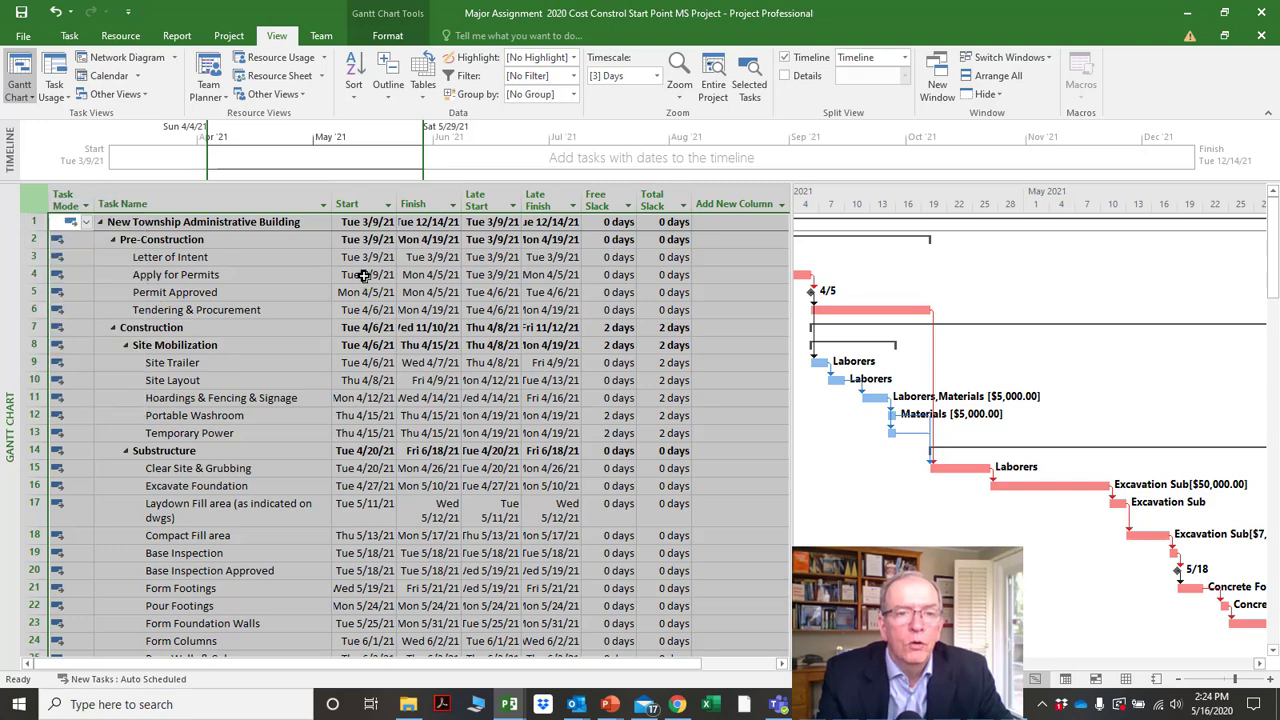
click(422, 281)
click(491, 288)
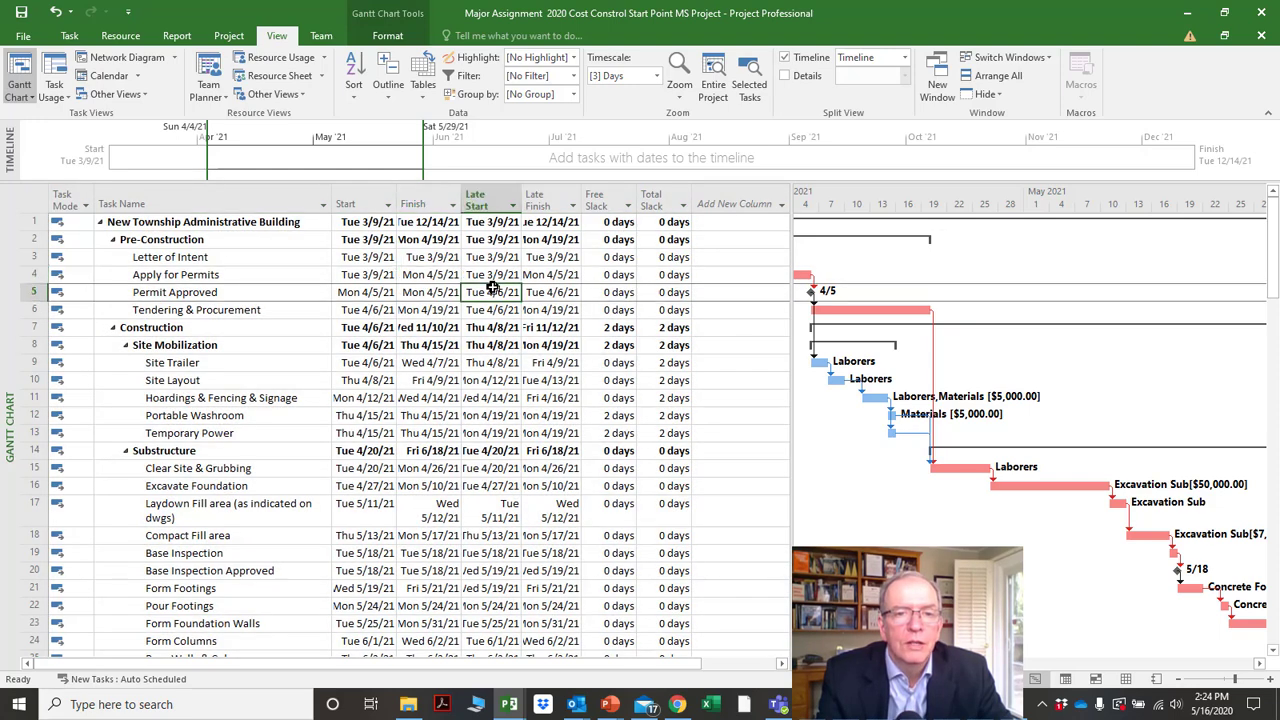
click(546, 291)
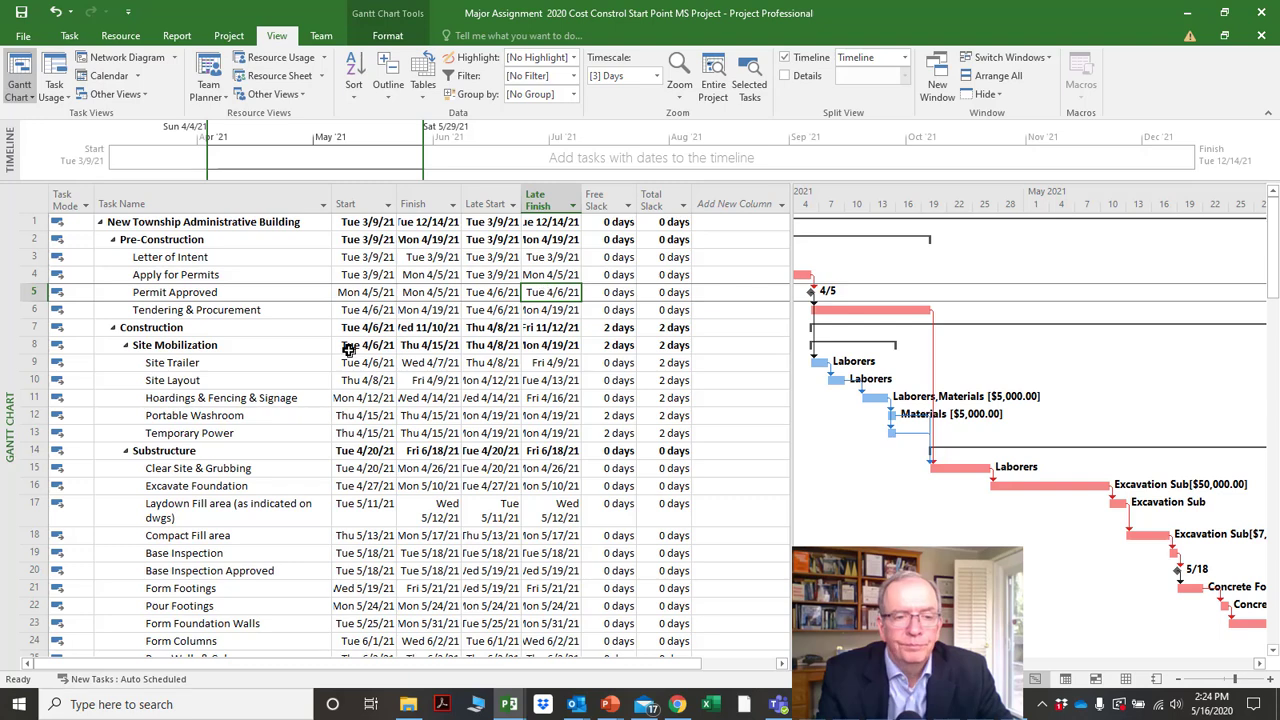
Switch to the Tracking table and highlight the Act. Start and Act. Finish columns.
click(29, 198)
right_click(29, 198)
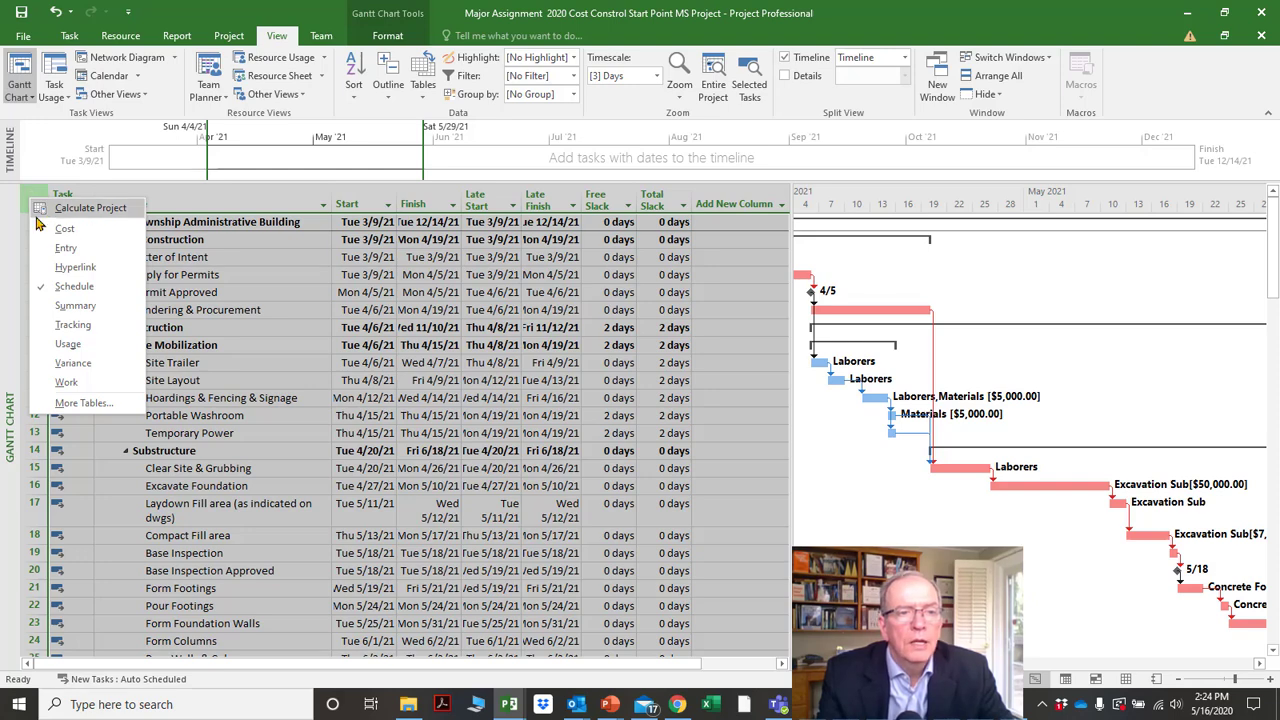
click(44, 326)
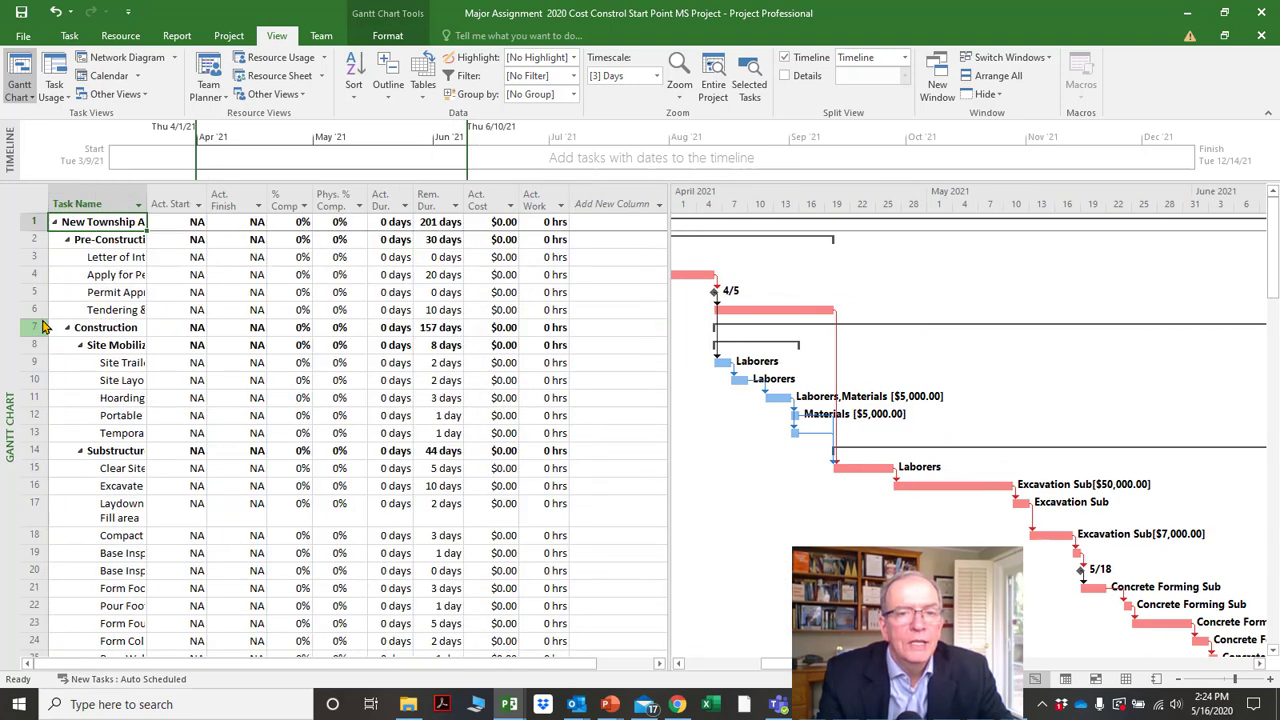
click(173, 204)
shift+click(232, 197)
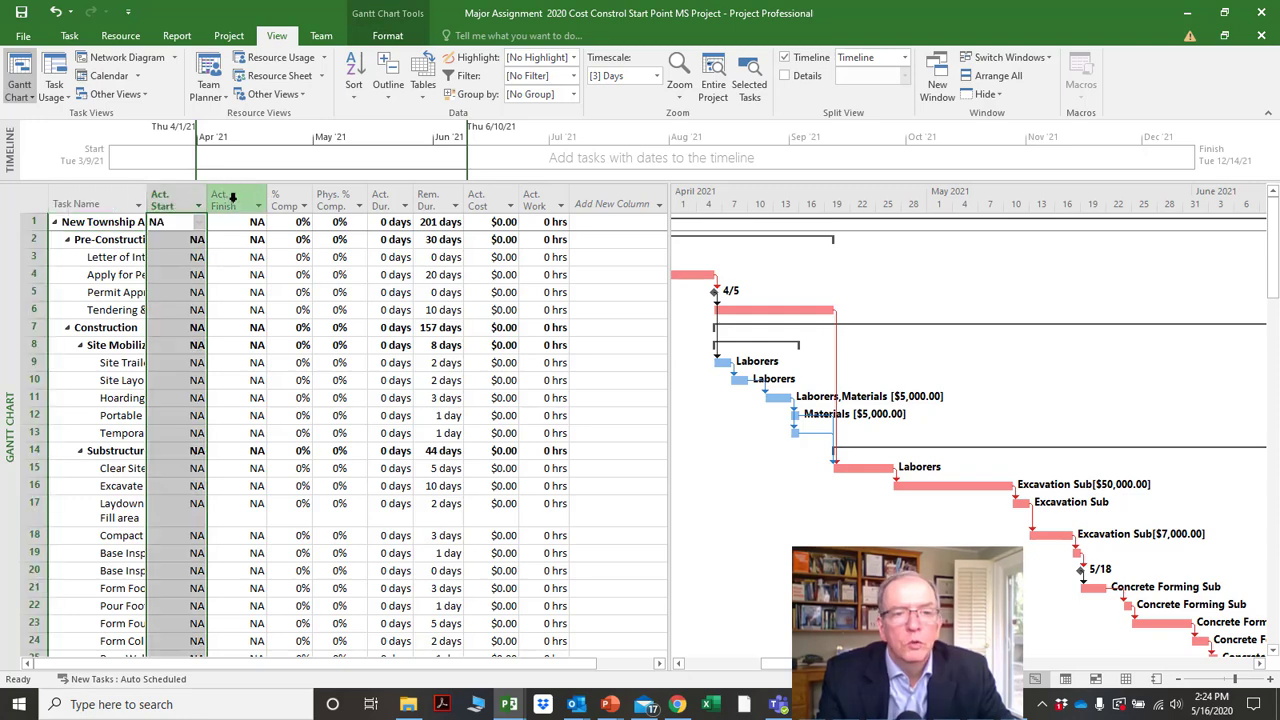
click(232, 199)
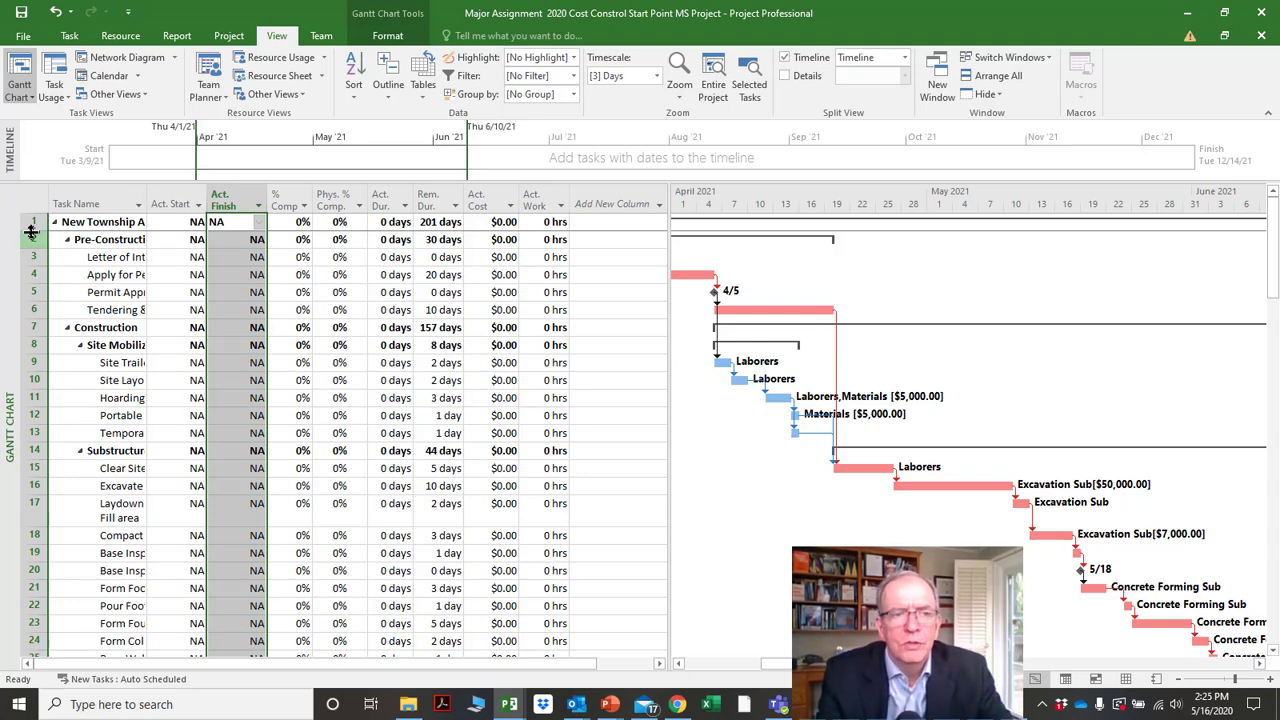
Return the task sheet to the Schedule table and reselect the whole sheet.
click(38, 200)
right_click(38, 200)
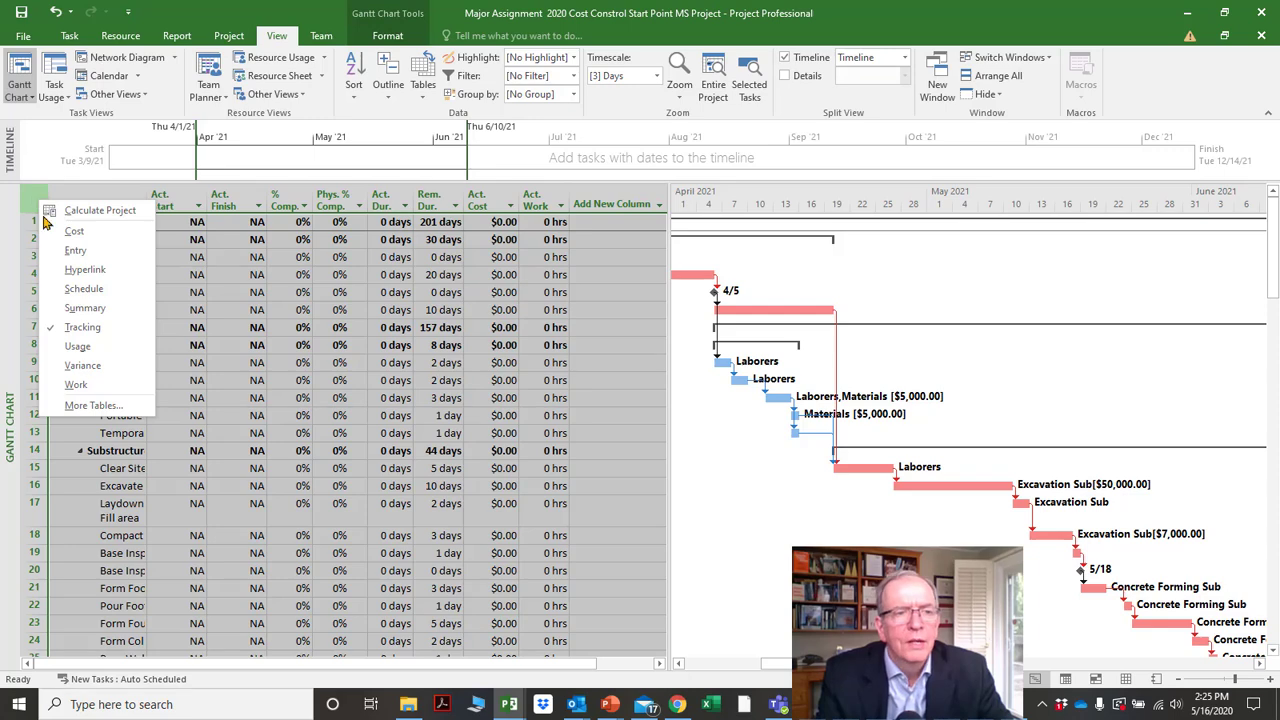
click(72, 288)
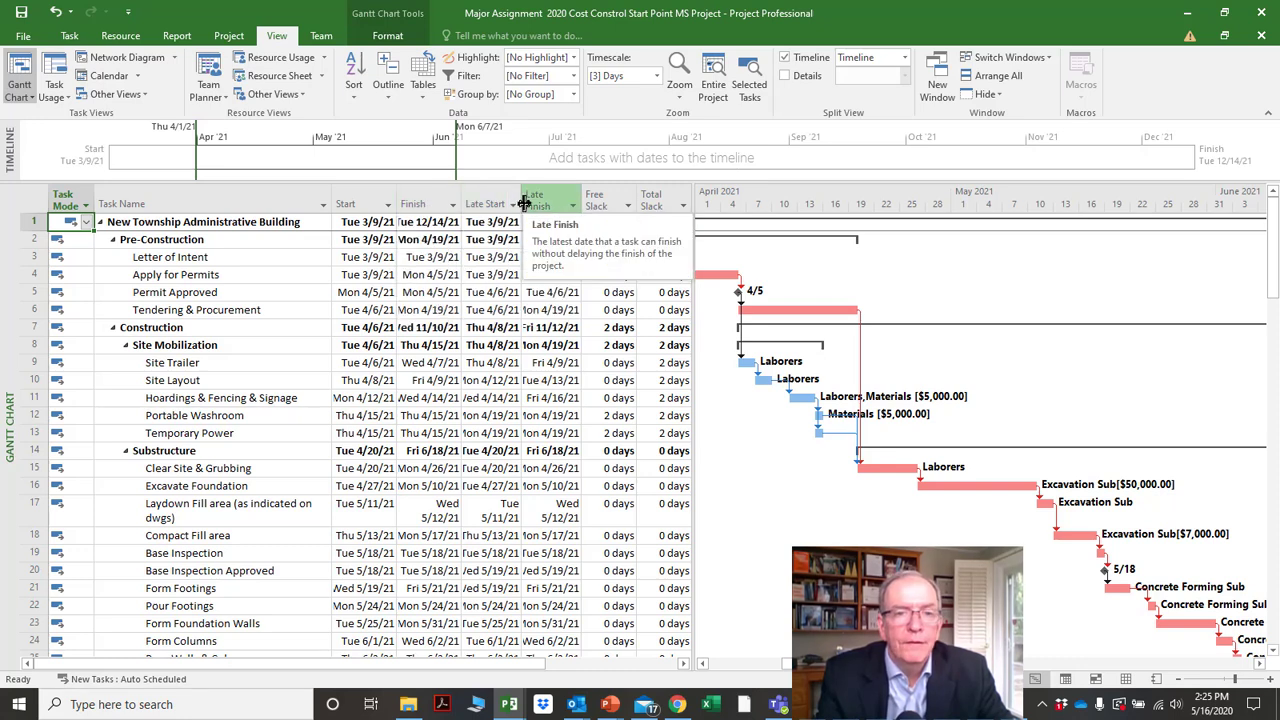
click(34, 197)
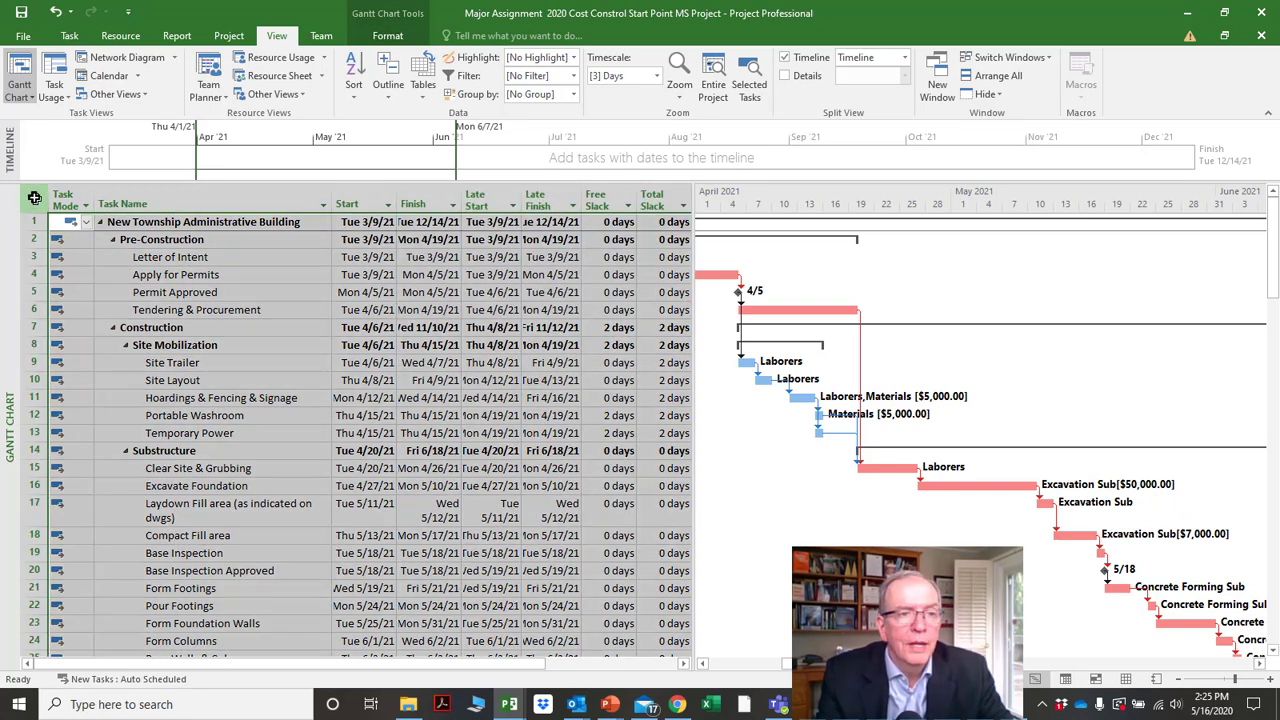
Apply the Tracking table, then switch the sheet to the Variance table.
right_click(34, 197)
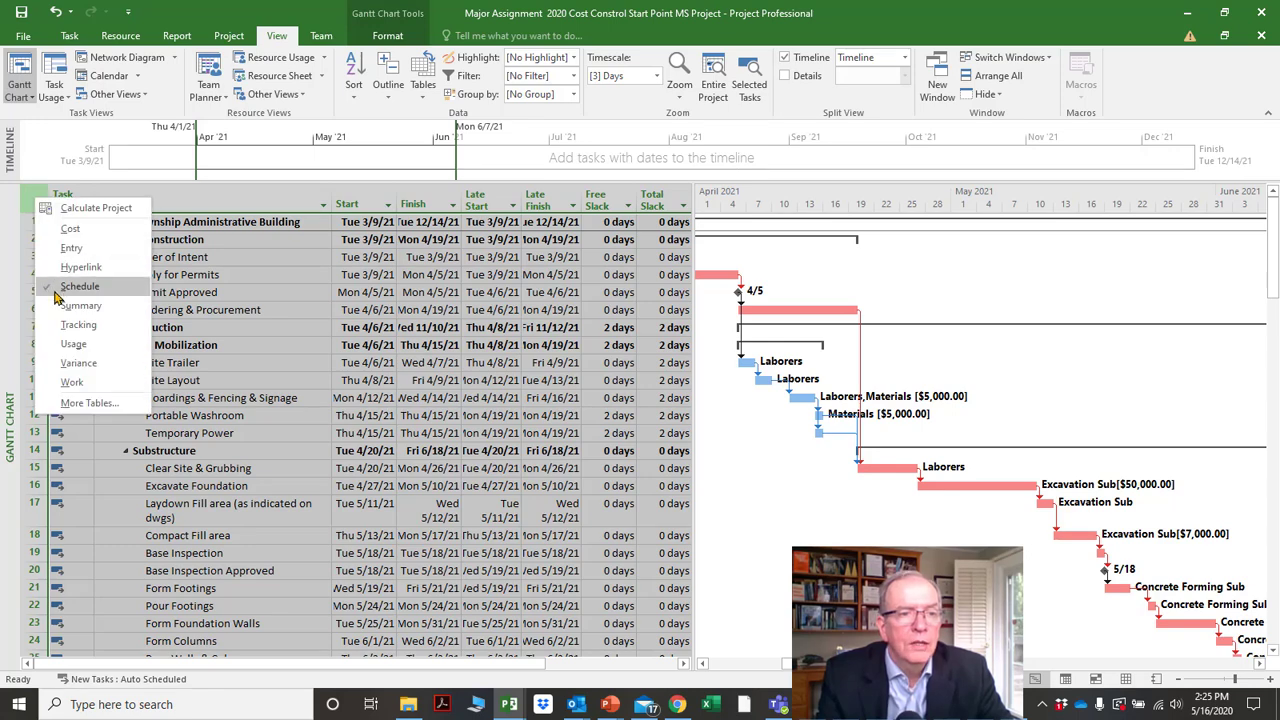
click(76, 325)
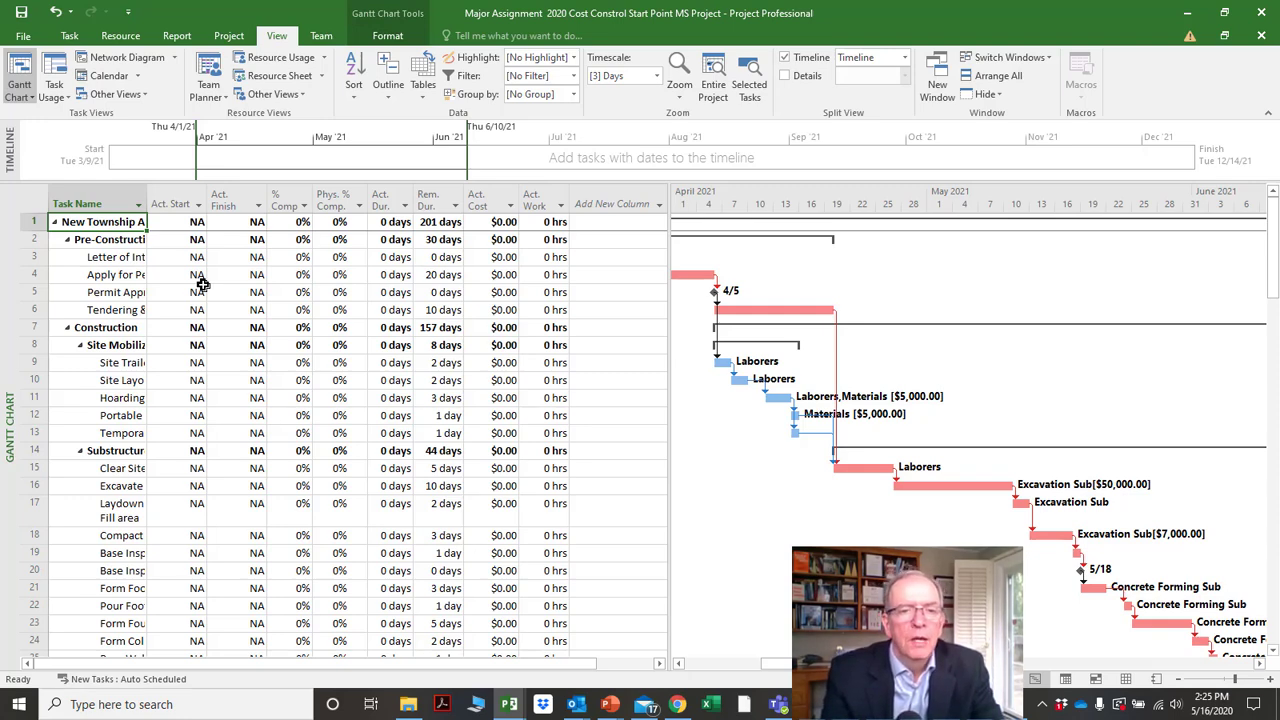
click(34, 195)
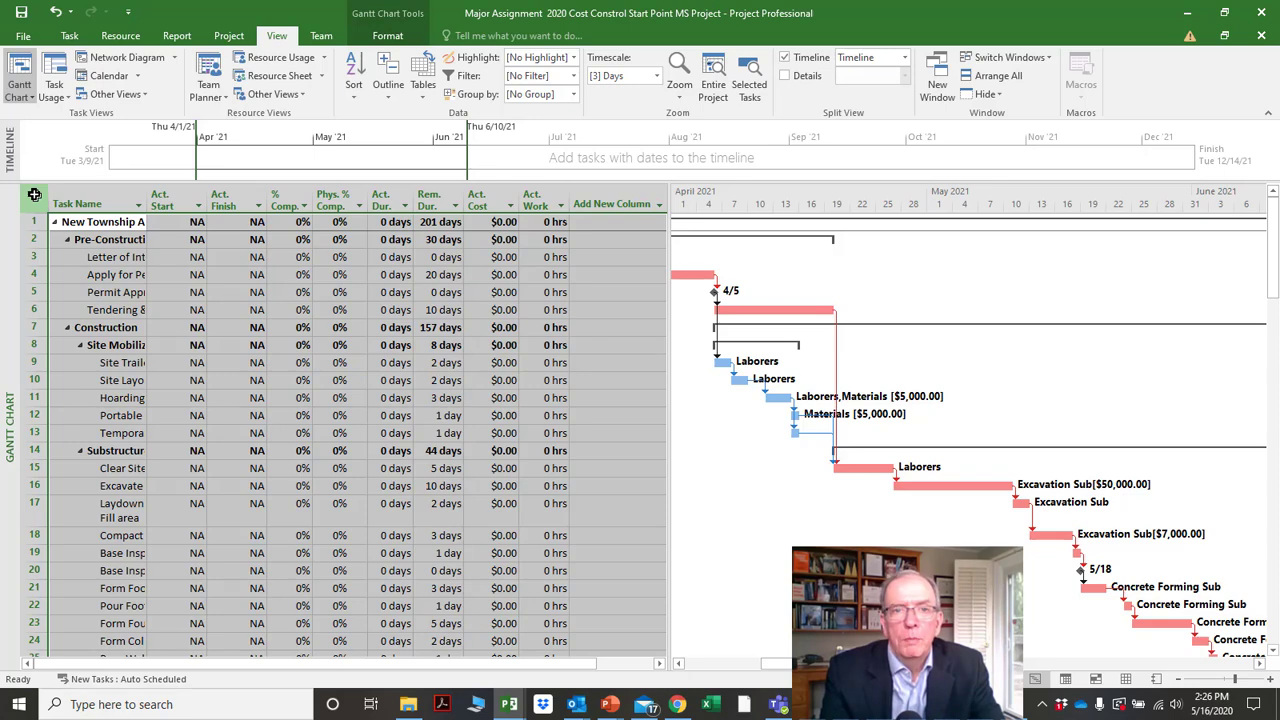
right_click(34, 194)
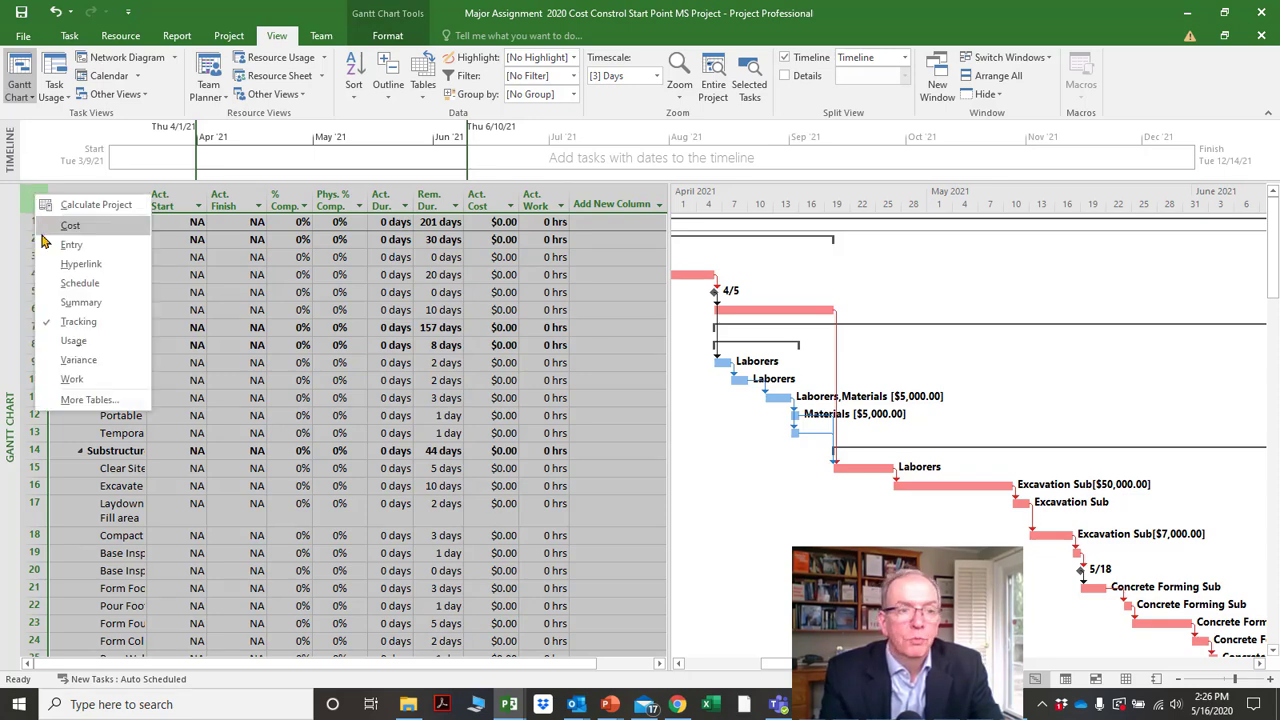
click(62, 361)
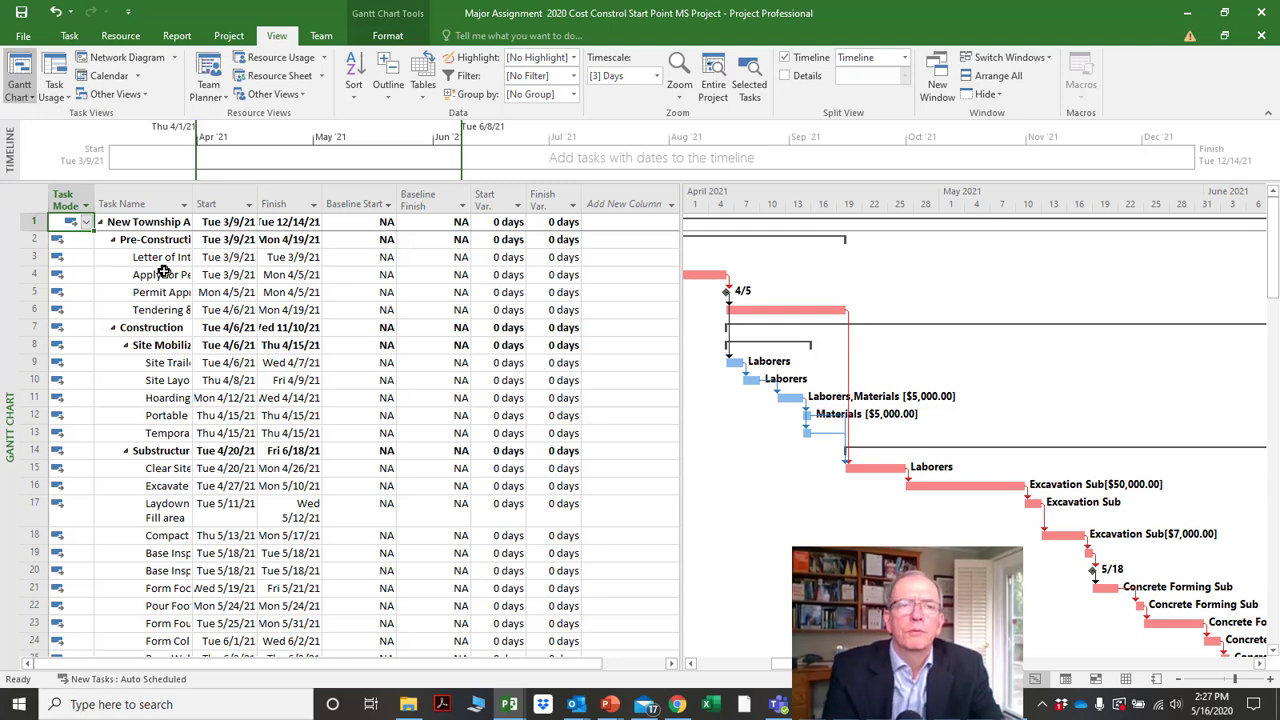
Select the whole Variance sheet and bring up the list of task tables.
click(32, 202)
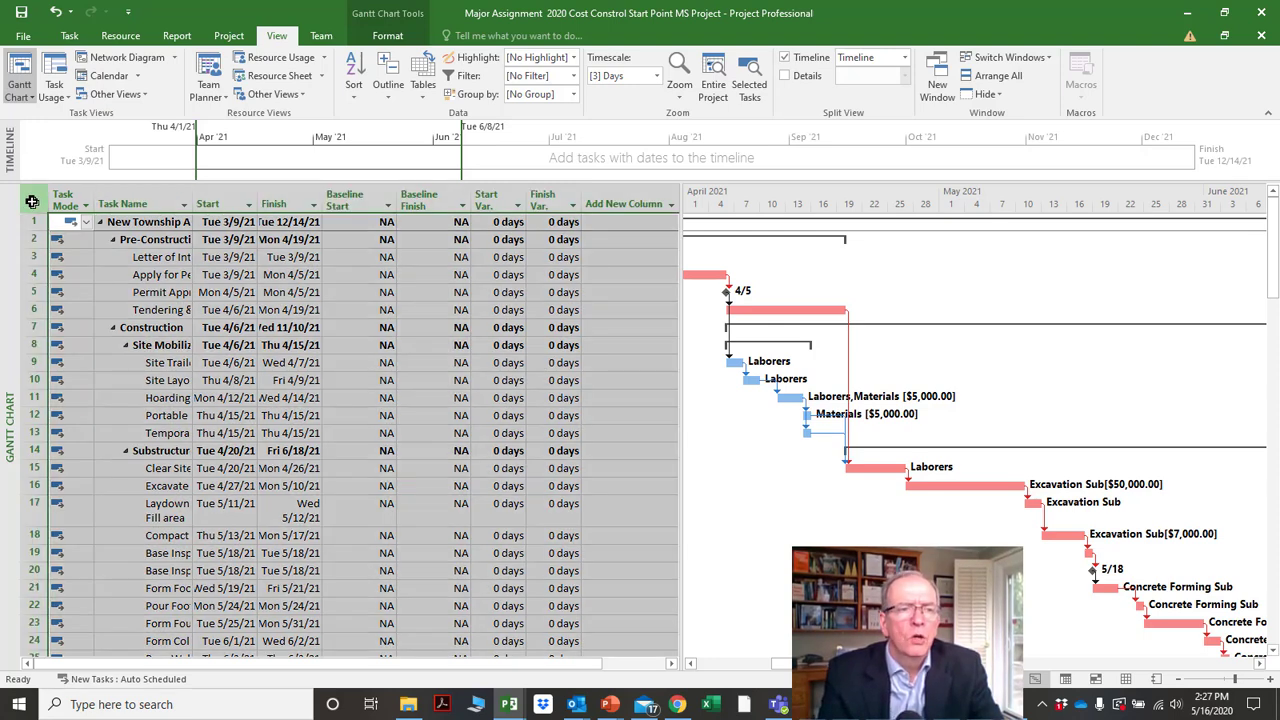
right_click(32, 202)
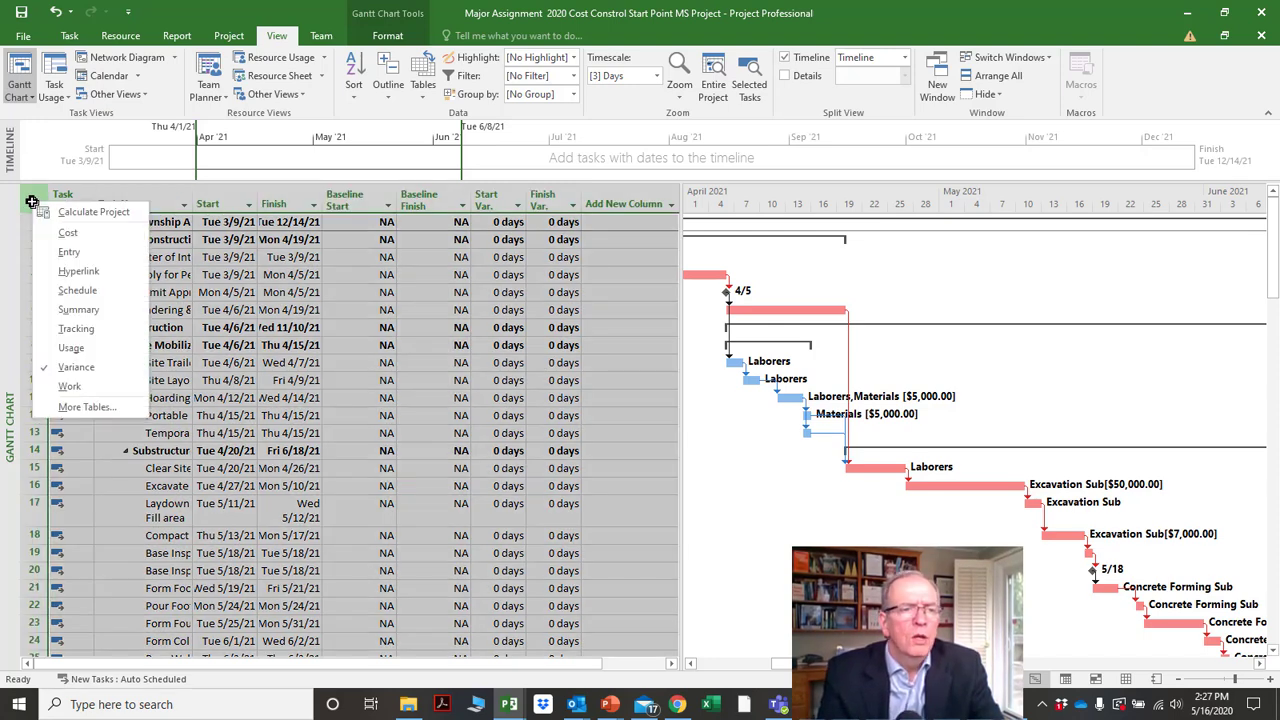
Switch the sheet to the Usage table, then the Work table, and reopen the tables list.
click(71, 350)
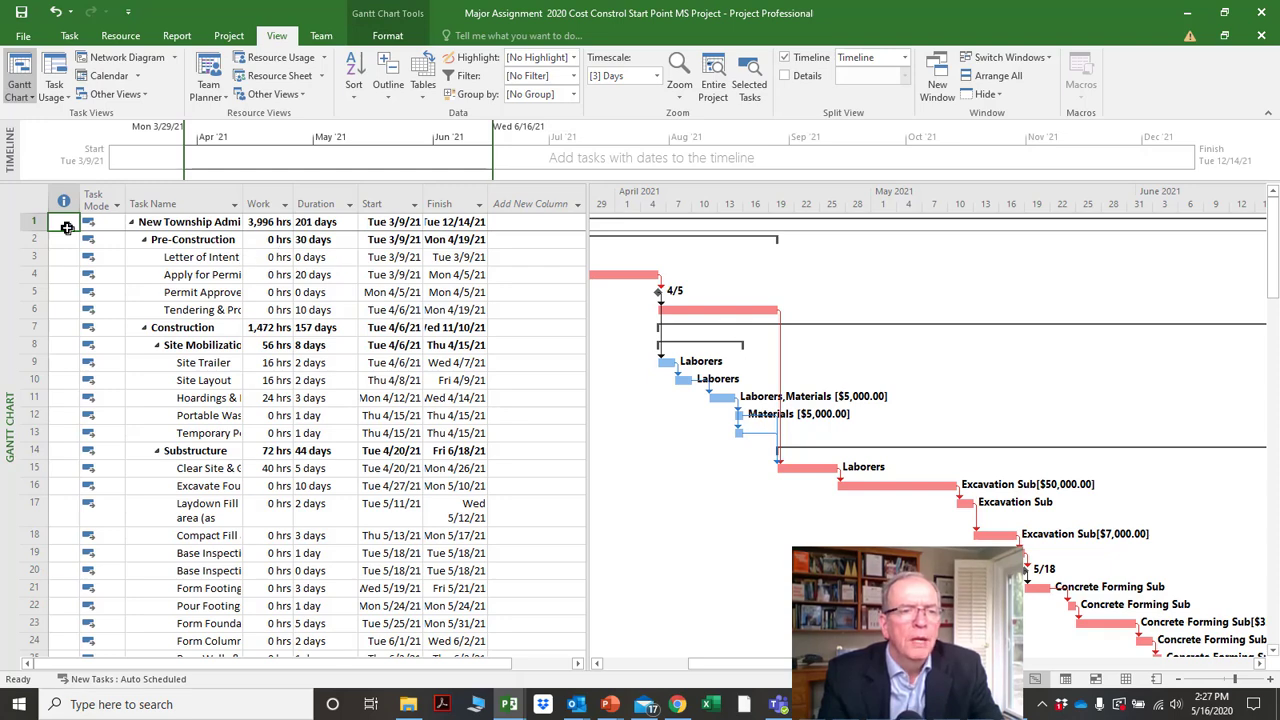
click(34, 203)
right_click(34, 203)
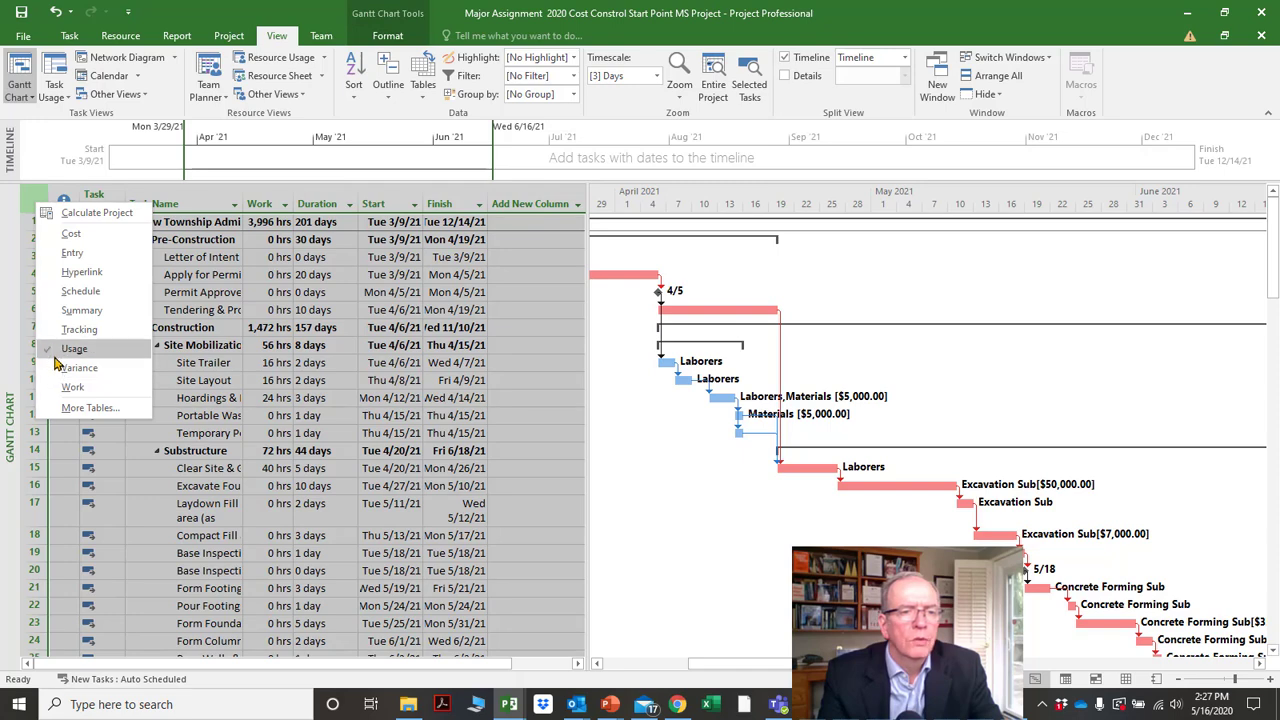
click(71, 387)
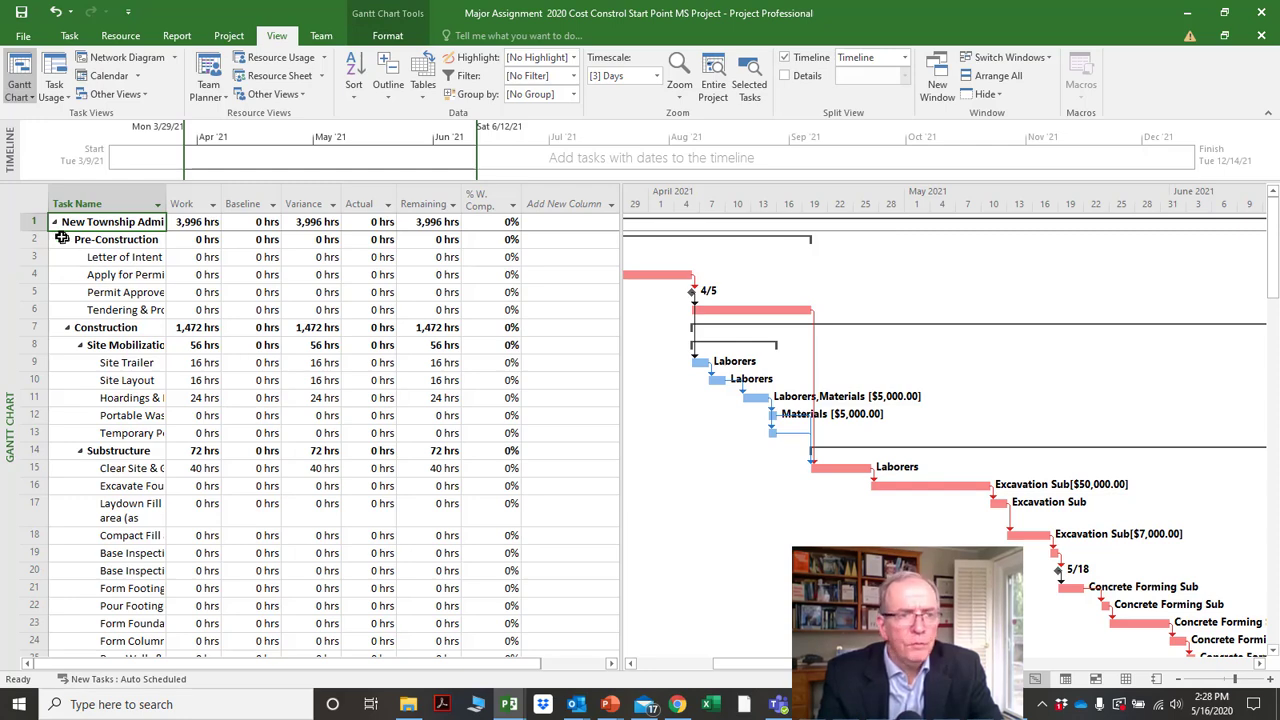
click(38, 206)
right_click(38, 206)
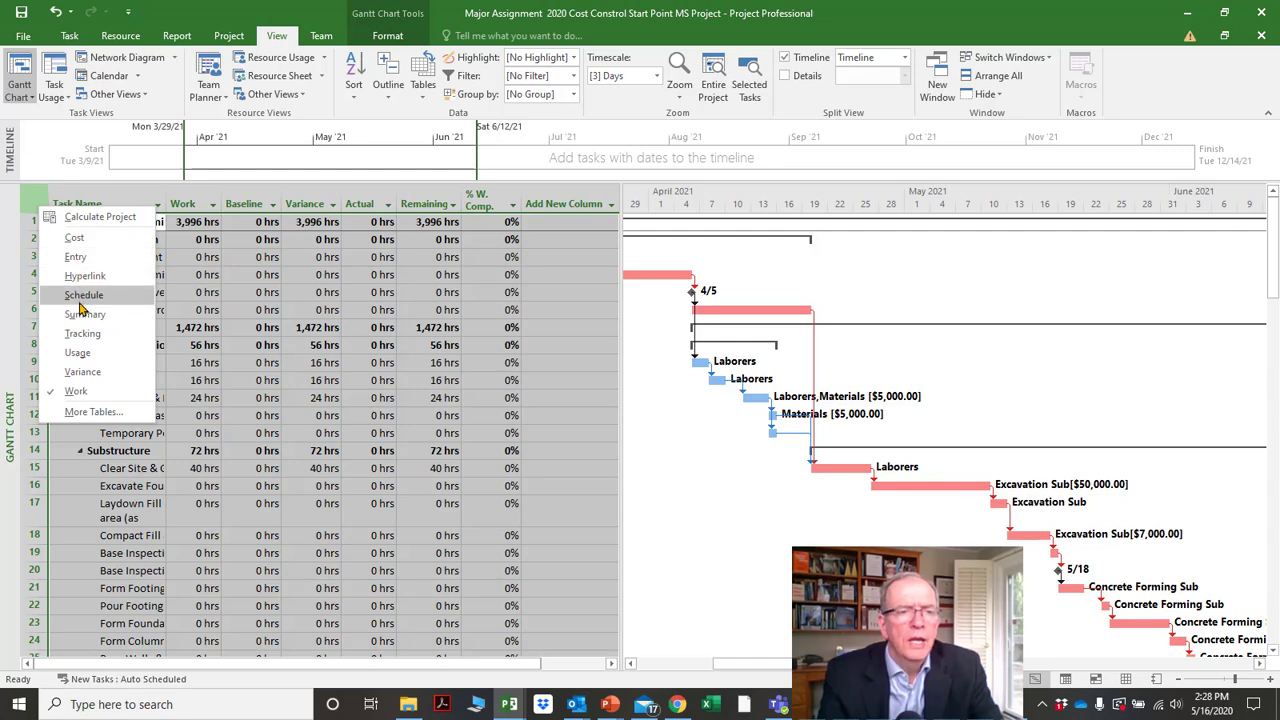
Apply the Entry table and select the Apply for Permits task name.
click(80, 259)
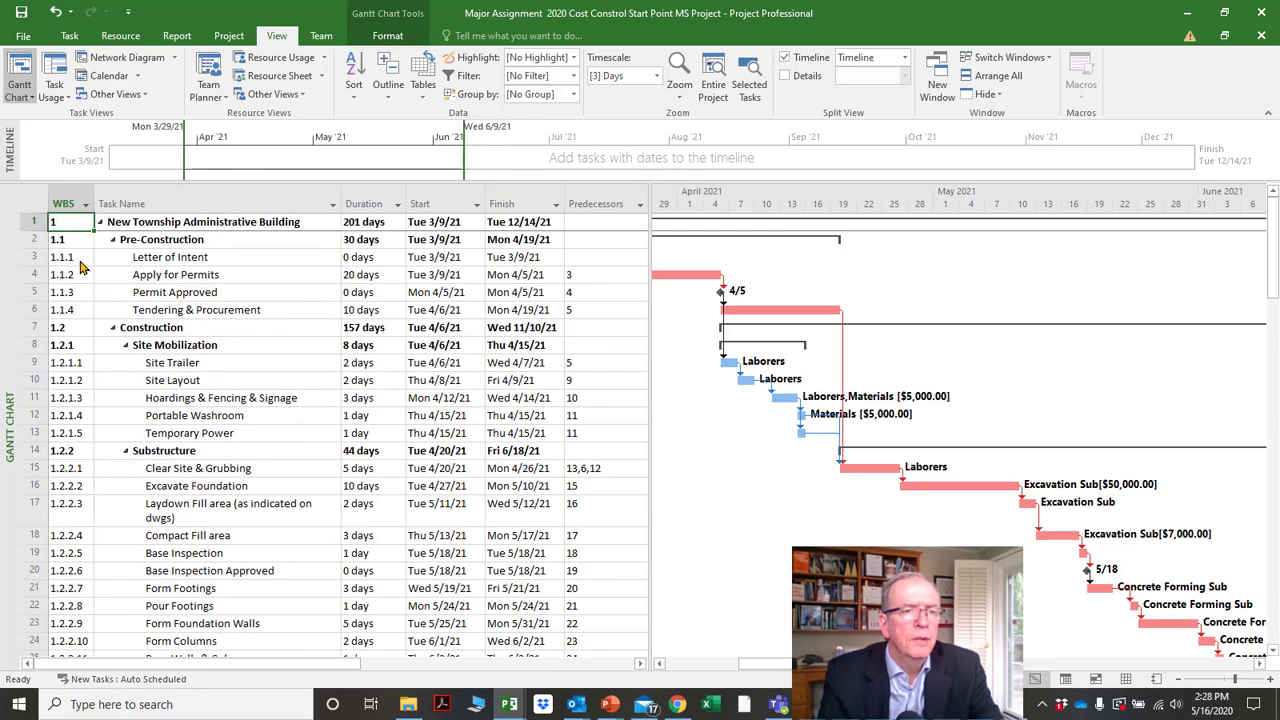
right_click(30, 201)
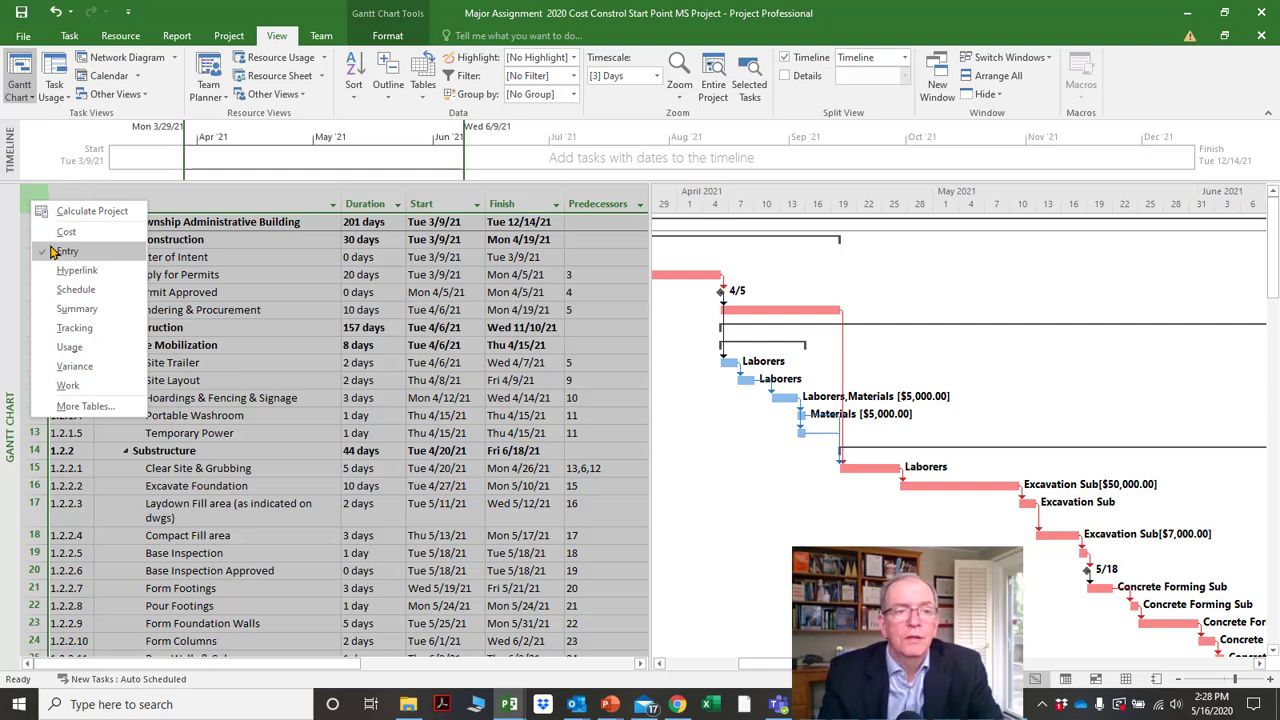
click(160, 276)
click(158, 274)
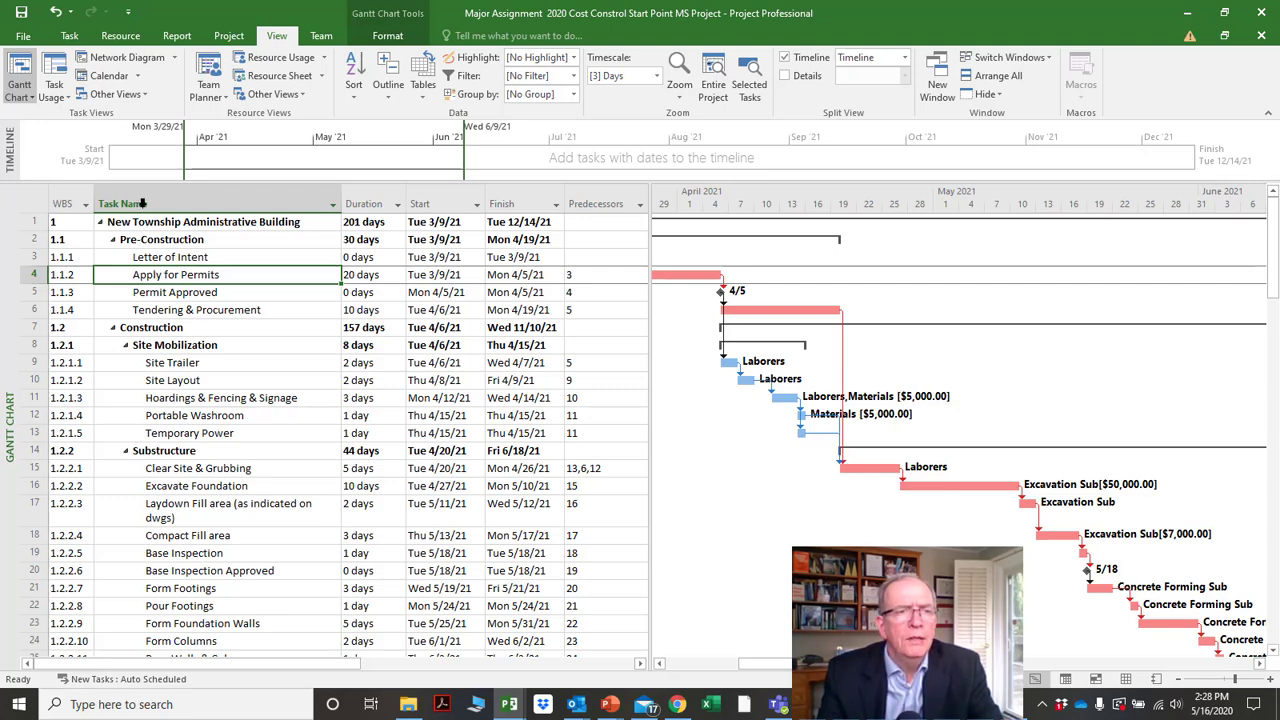
Browse the More Views list without changing views, then open the View Bar's quick view menu.
click(176, 60)
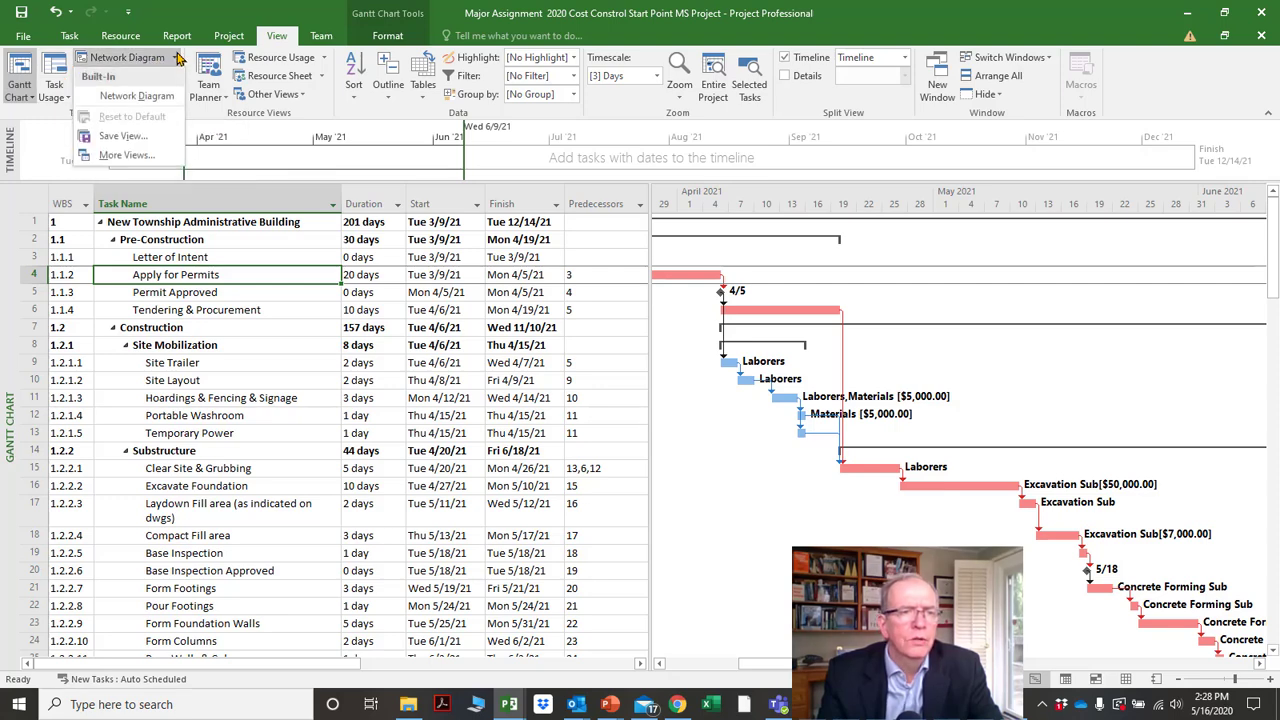
click(127, 156)
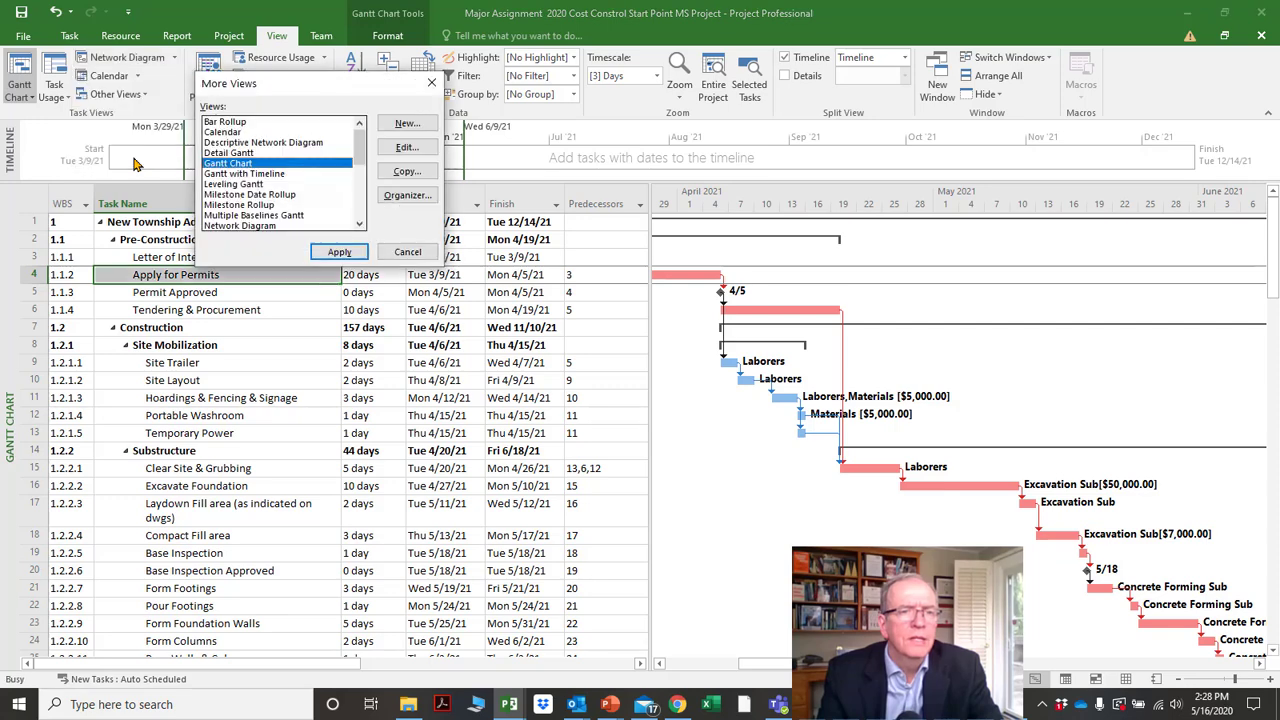
click(428, 84)
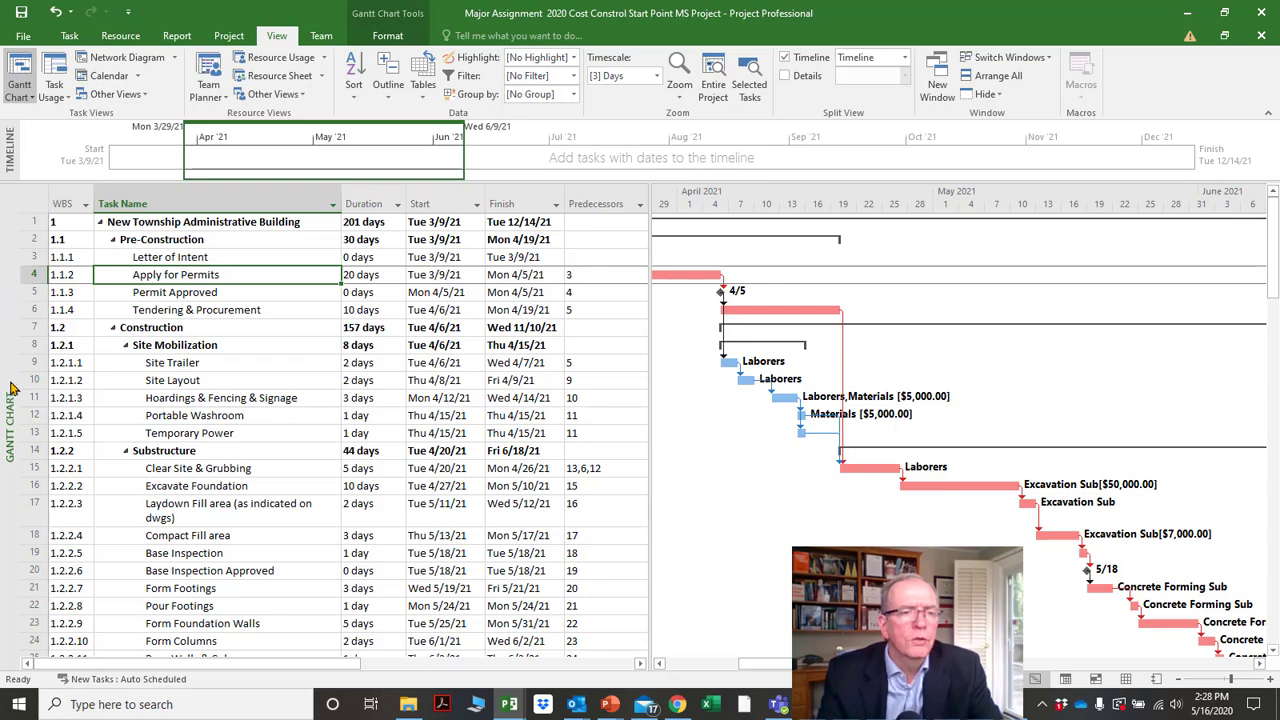
right_click(12, 280)
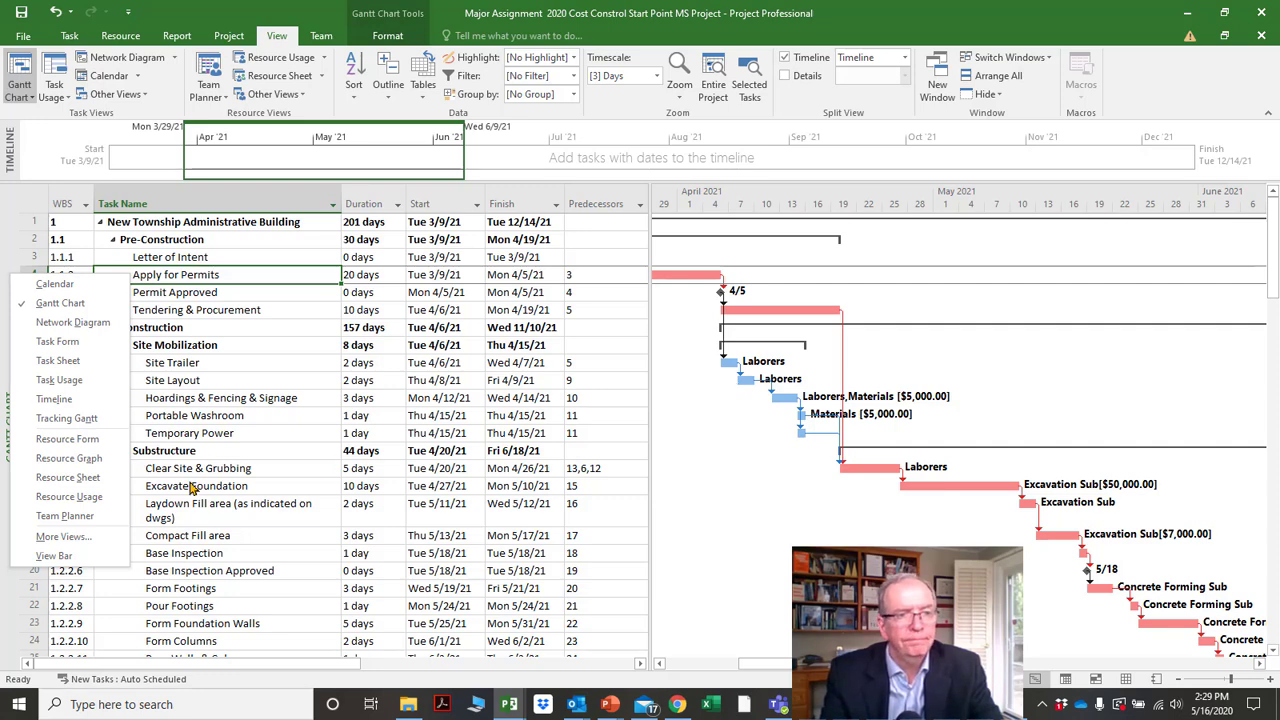
Switch to the Resource Sheet, select Concrete Supplier Sub's Std. Rate, and open the views shortcut menu.
click(67, 478)
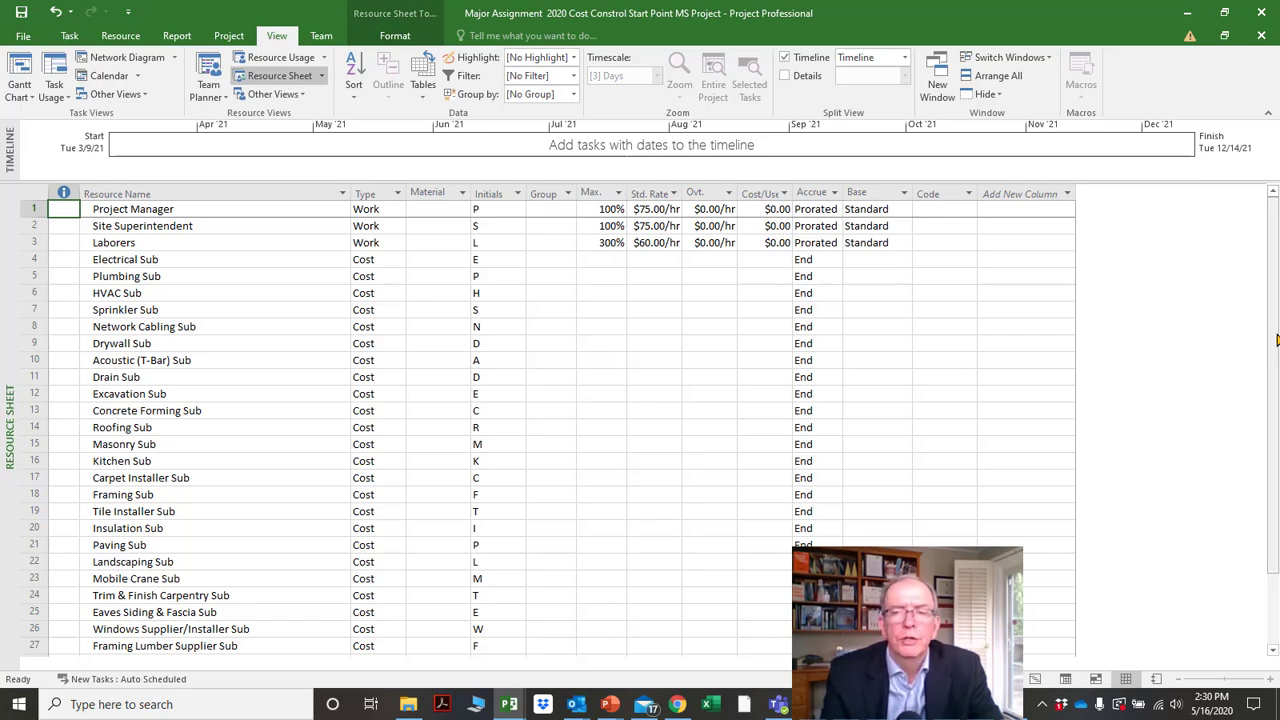
scroll(1276, 341, down, 2)
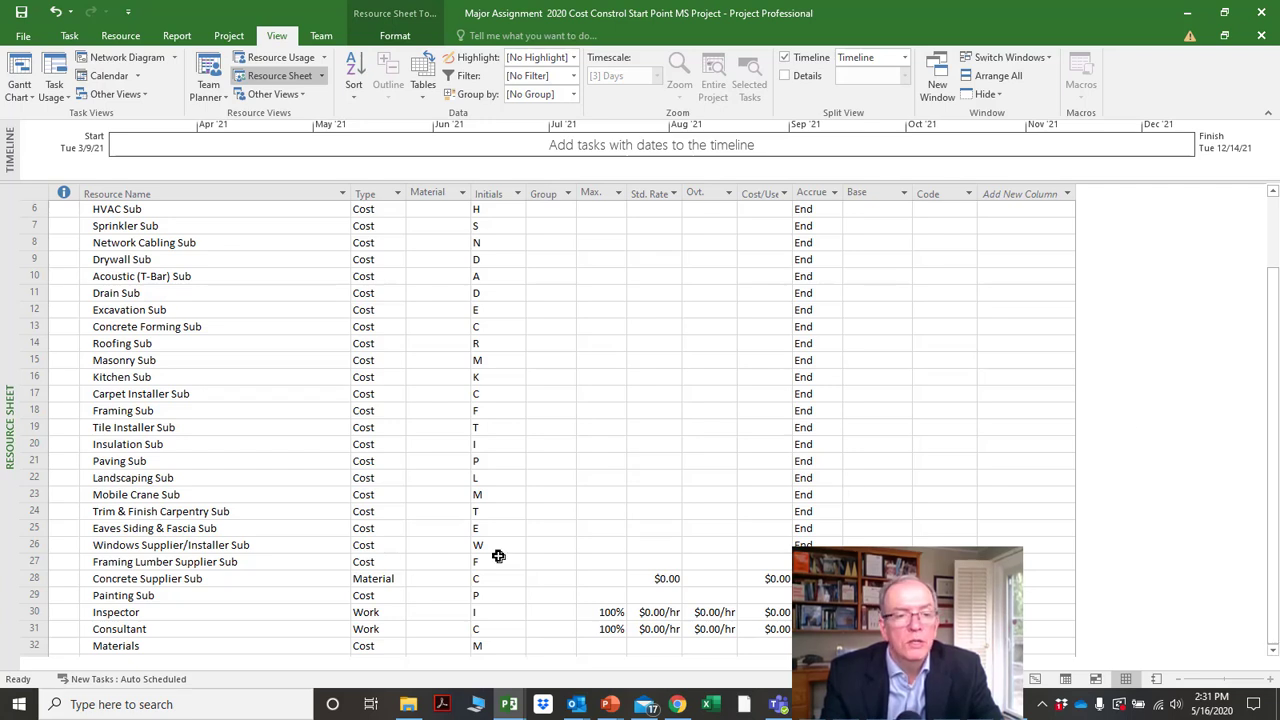
click(660, 580)
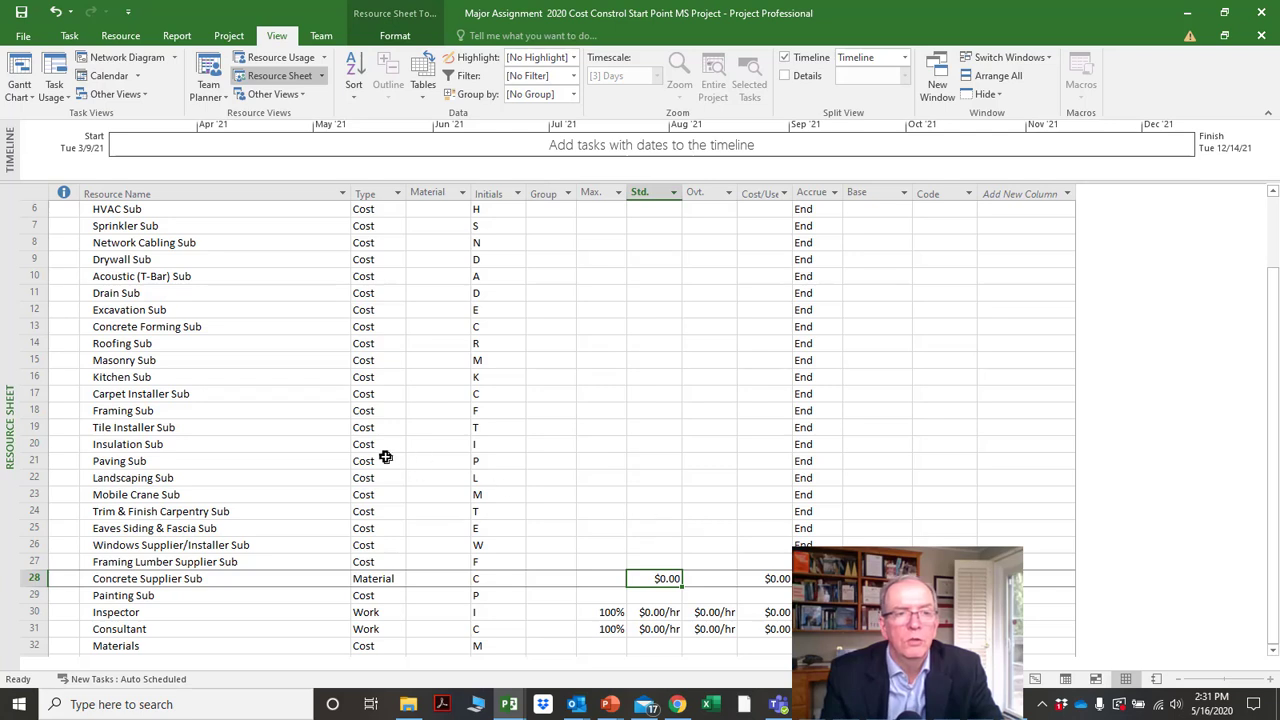
right_click(6, 326)
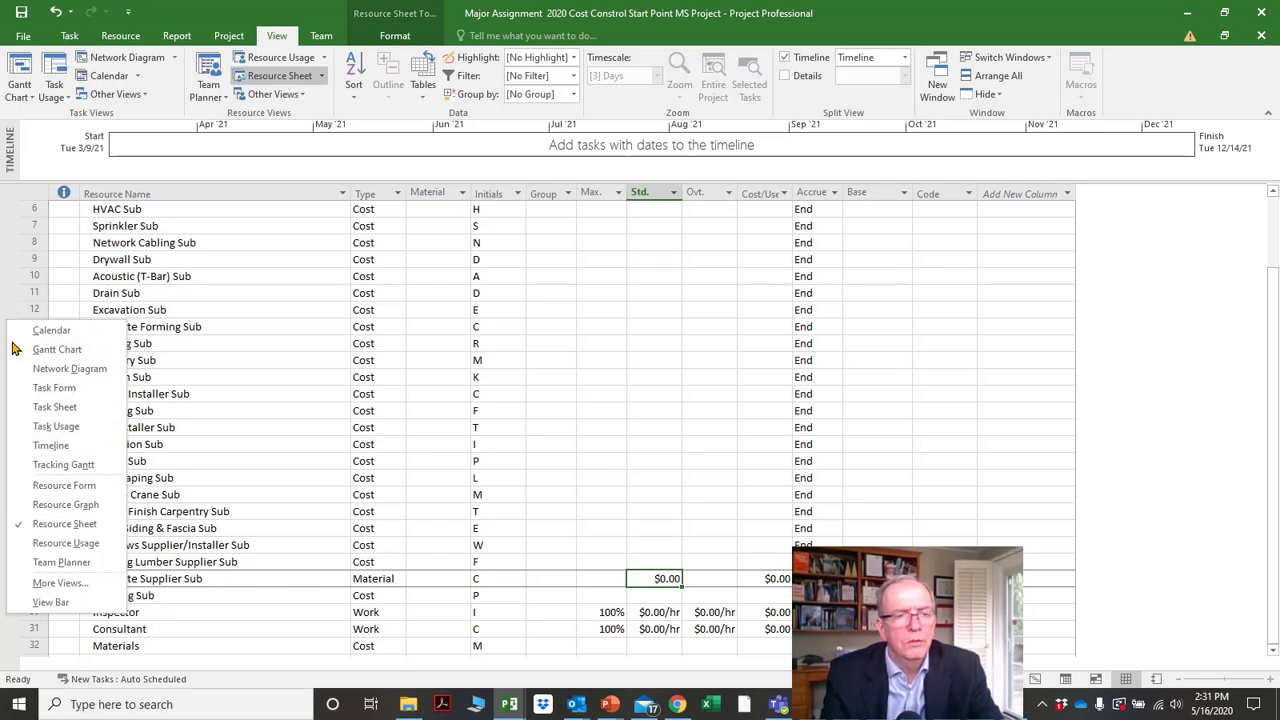
Toggle the View Bar on, off and on, then show Gantt Chart with a narrower task table.
click(52, 603)
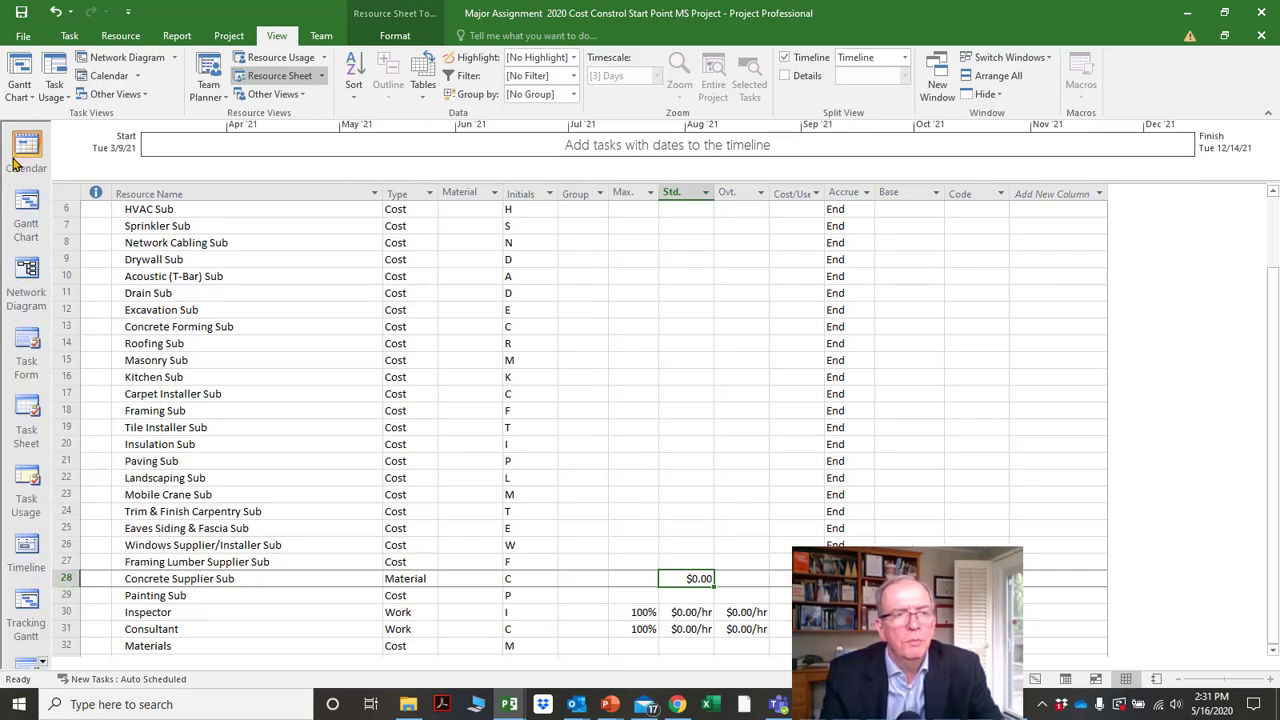
right_click(28, 378)
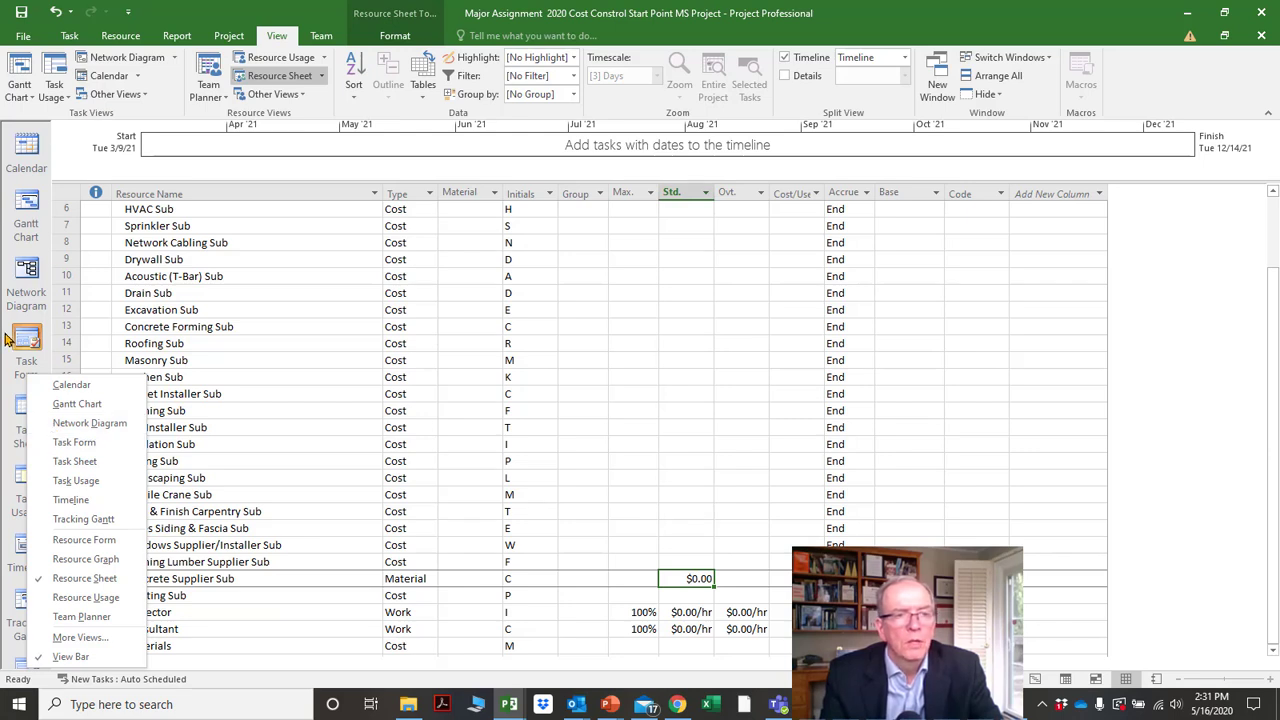
click(66, 657)
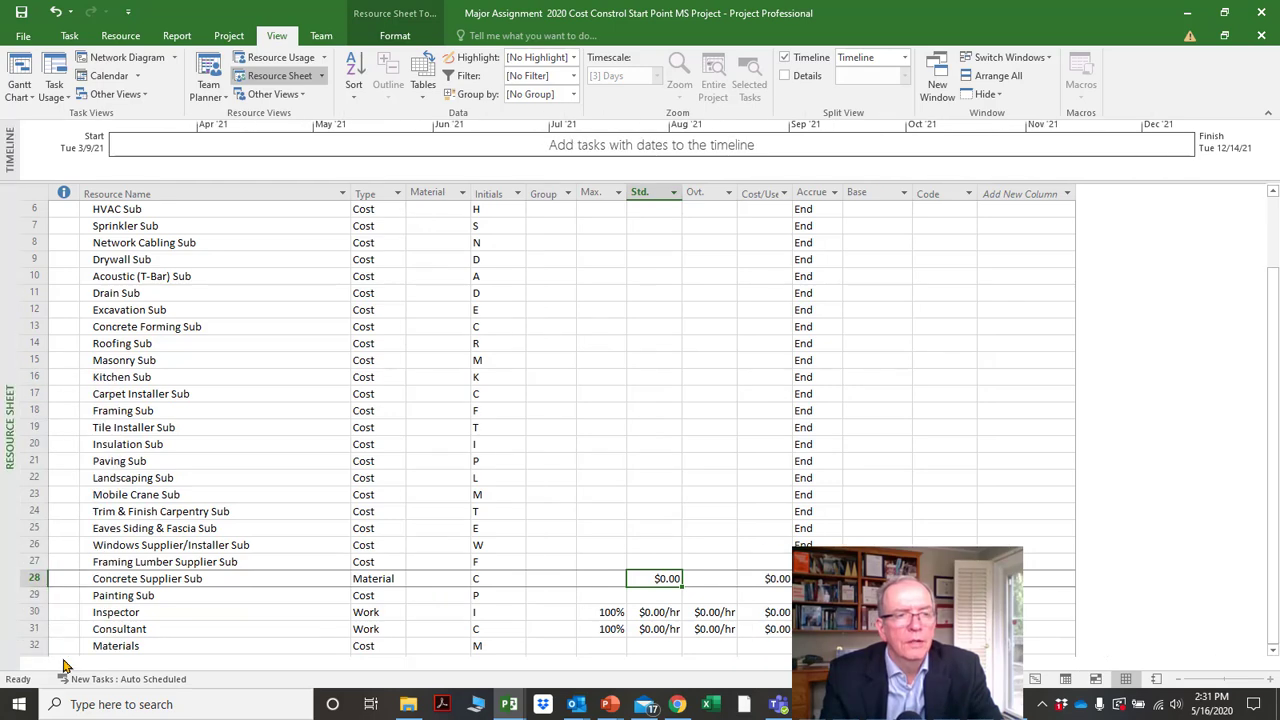
right_click(10, 465)
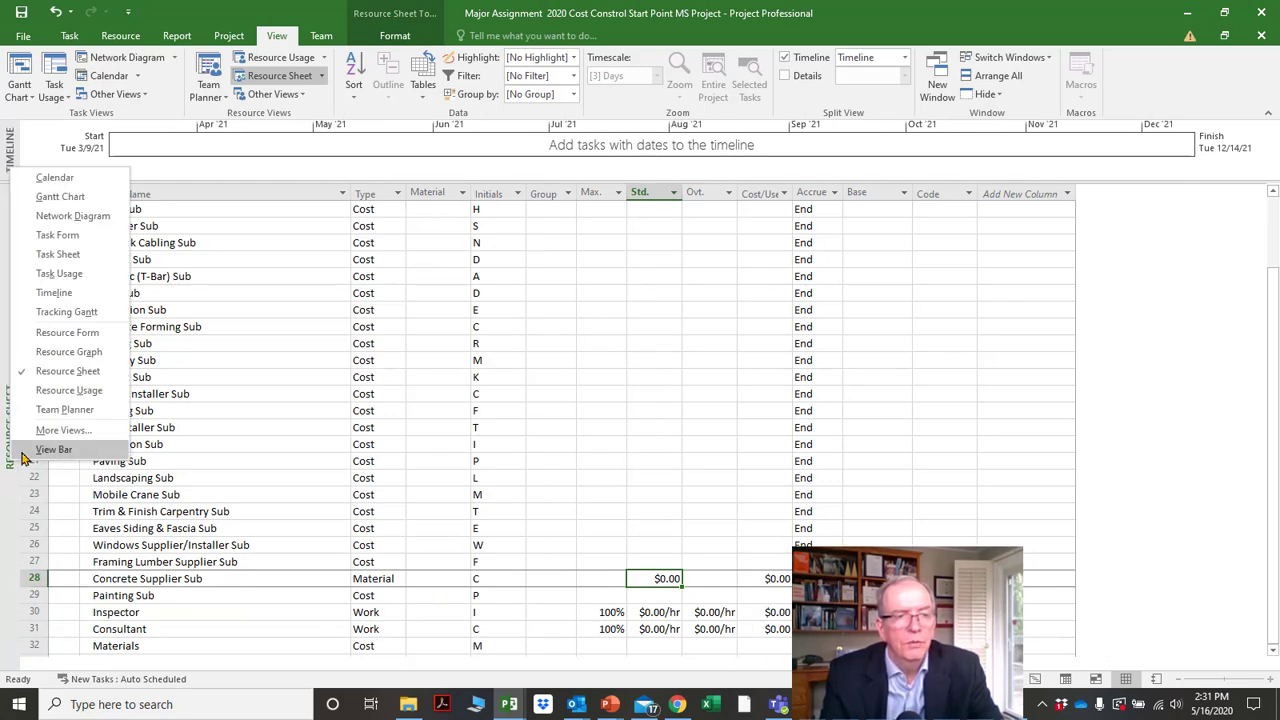
click(54, 449)
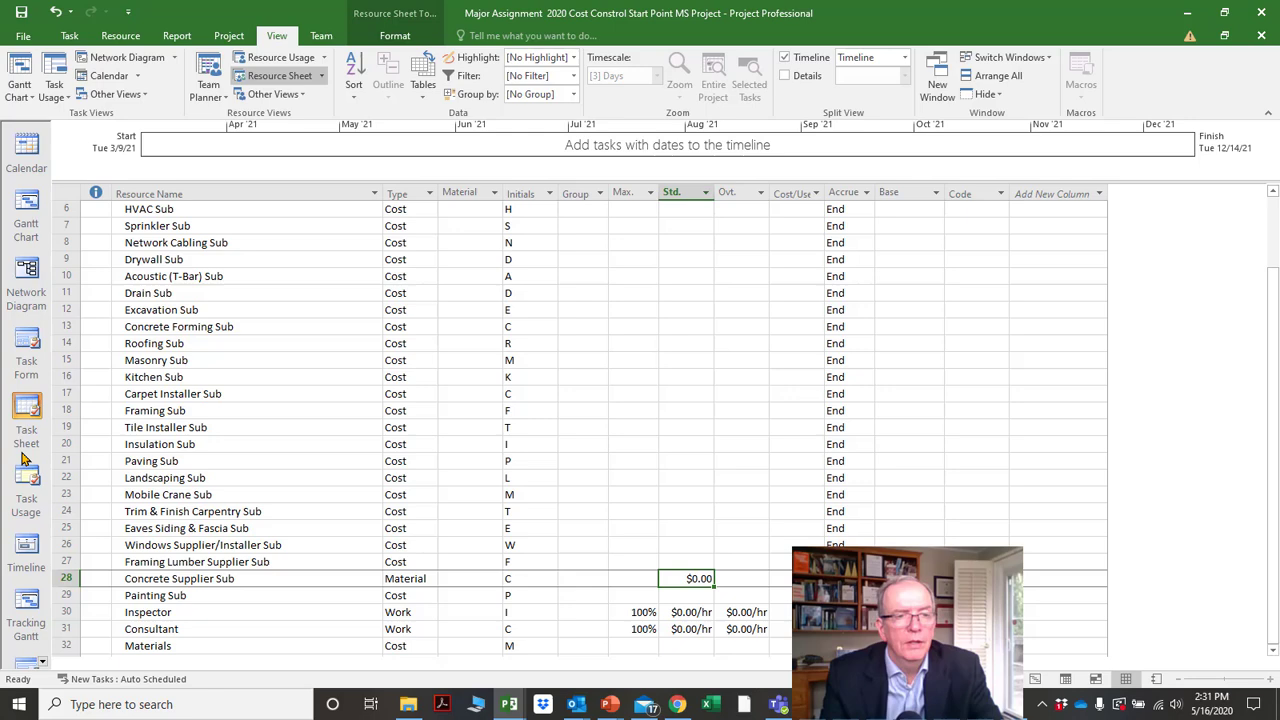
click(30, 230)
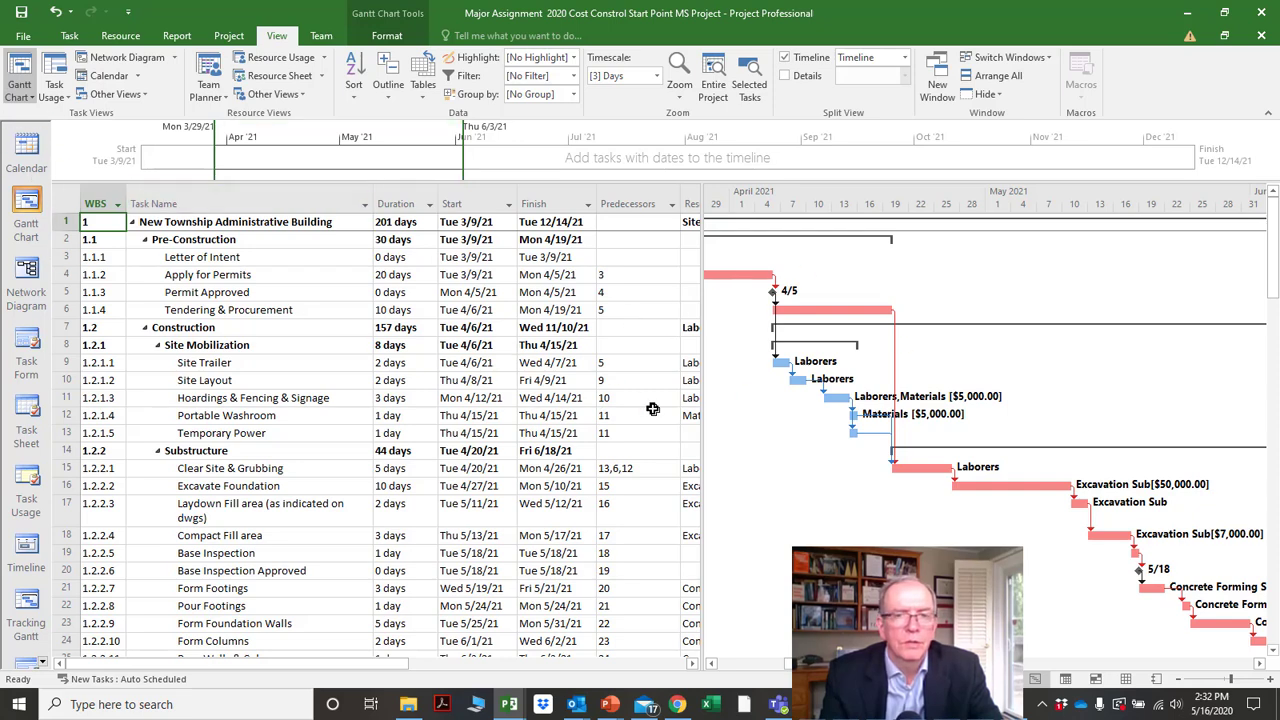
drag(701, 352, 630, 351)
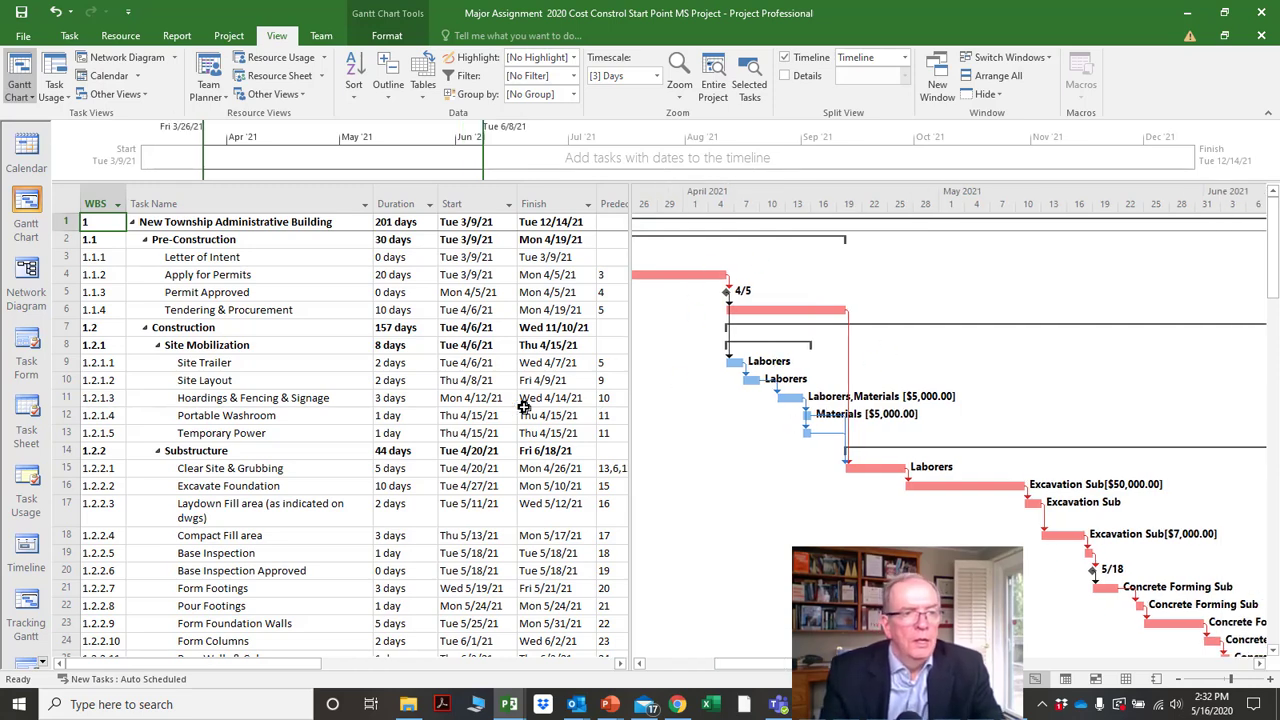
Switch to the Network Diagram view and scroll toward later tasks.
click(27, 270)
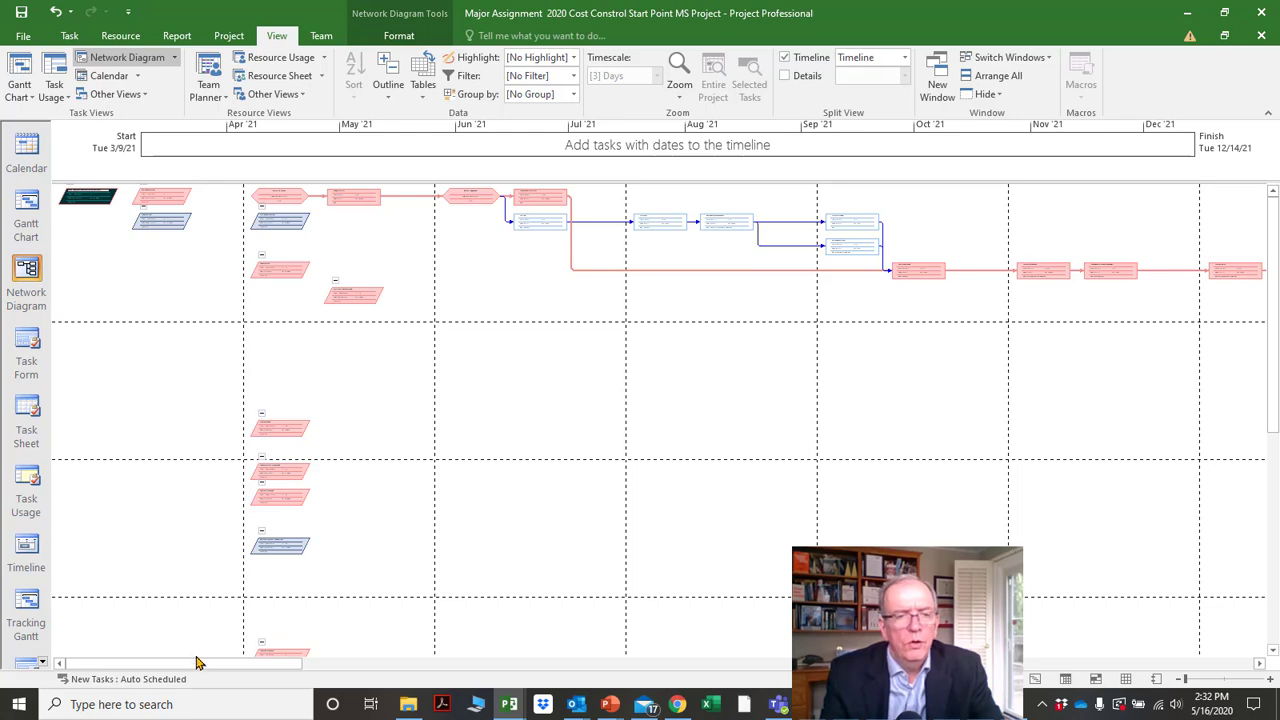
mouse_move(196, 665)
mouse_down()
mouse_move(258, 676)
mouse_move(212, 660)
mouse_up()
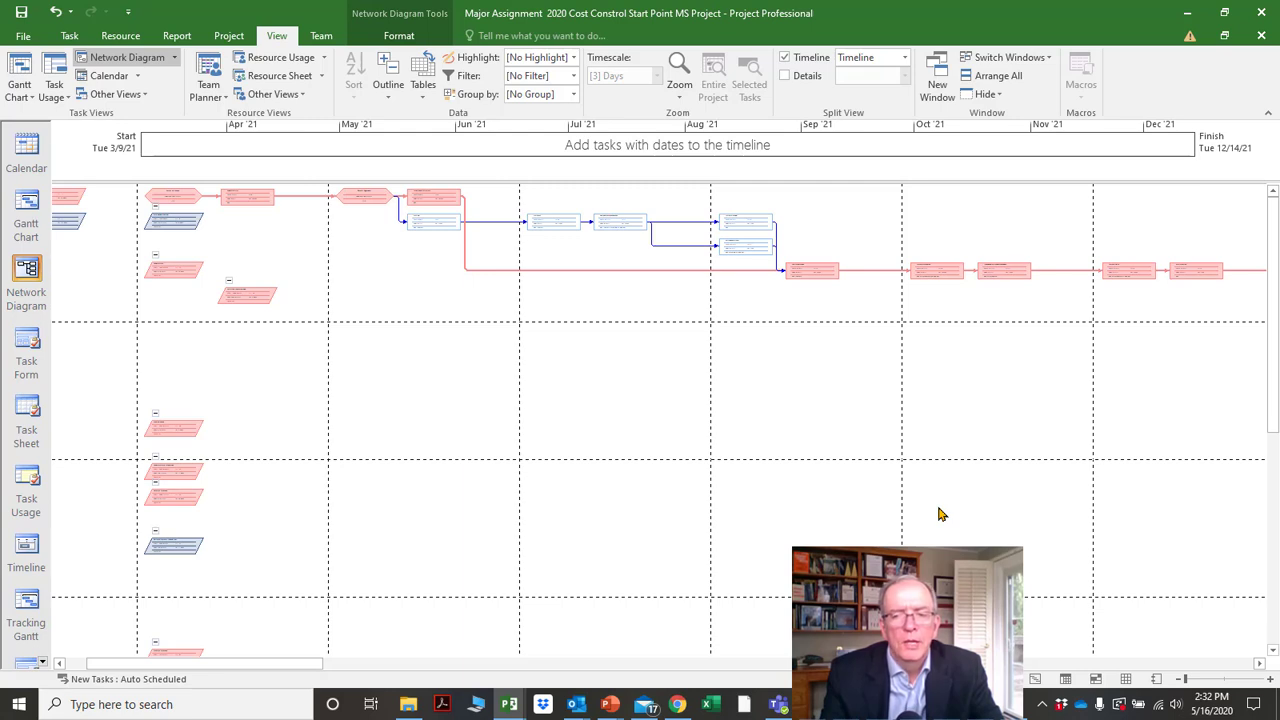
Zoom the network diagram in seven steps and pan to Letter of Intent through Permit Approved.
click(1271, 680)
click(1271, 680)
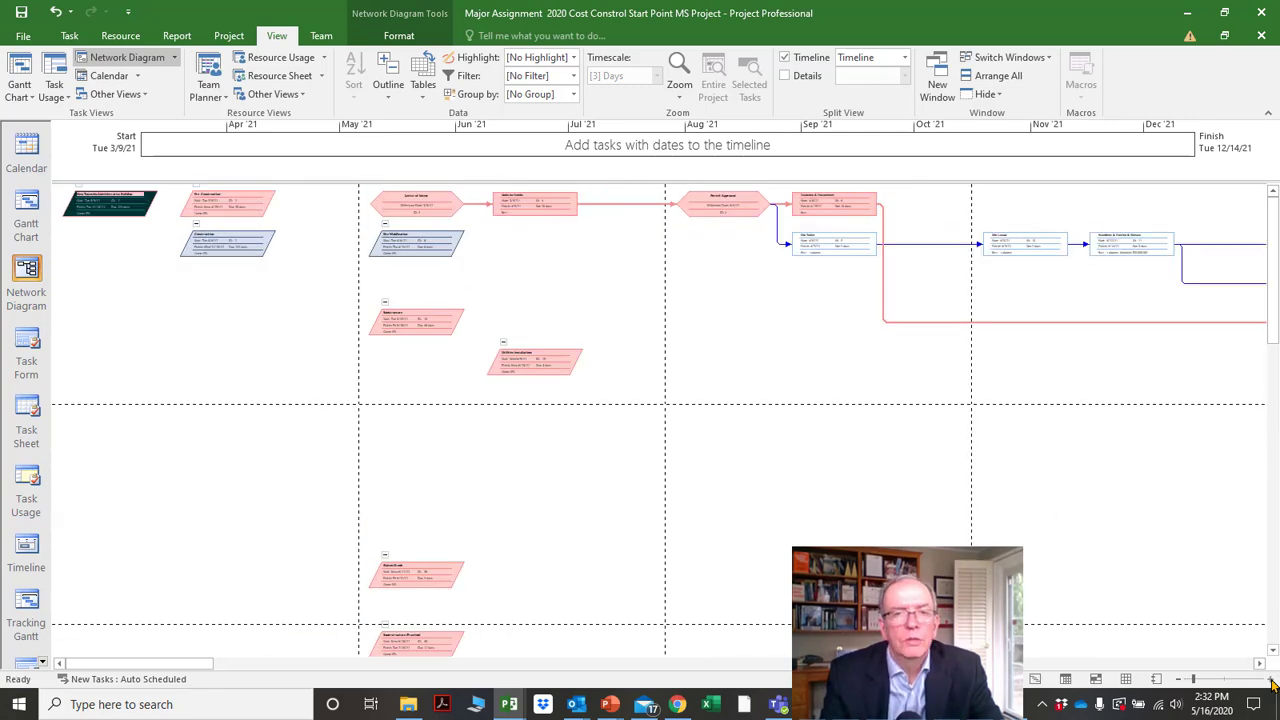
click(1271, 680)
click(1271, 680)
click(1271, 680)
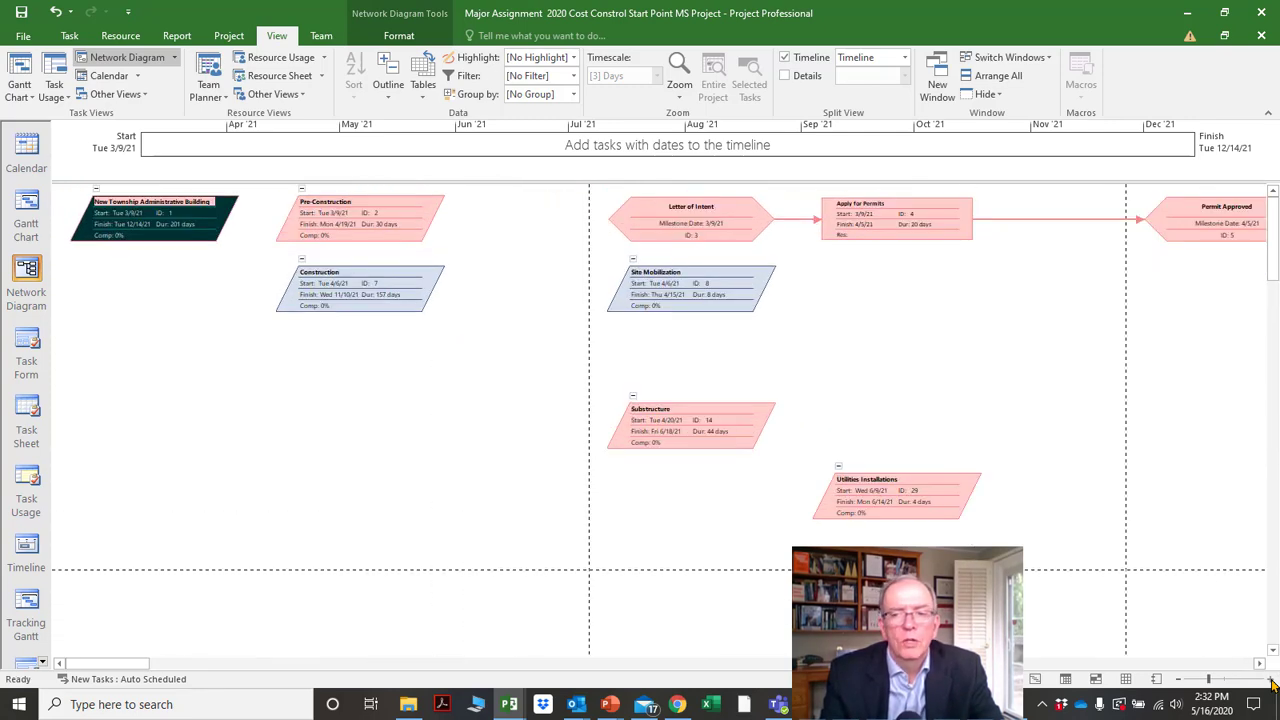
click(1271, 680)
click(1271, 680)
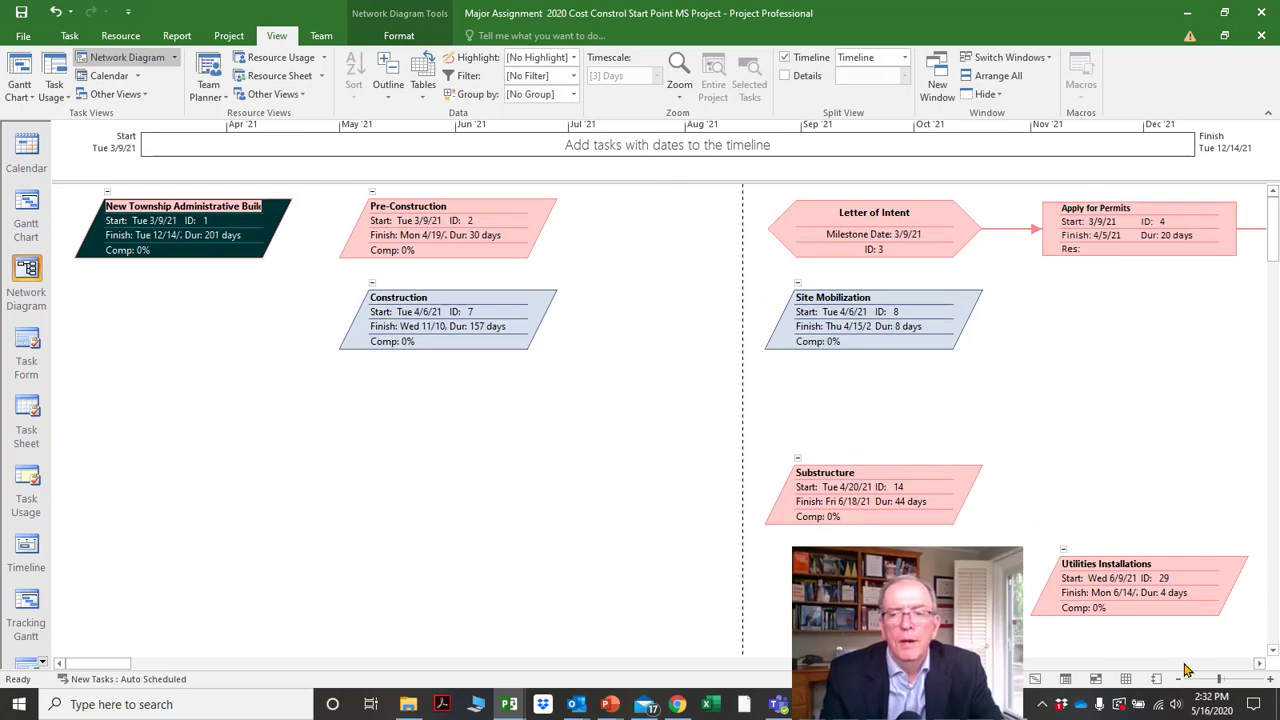
drag(112, 667, 95, 657)
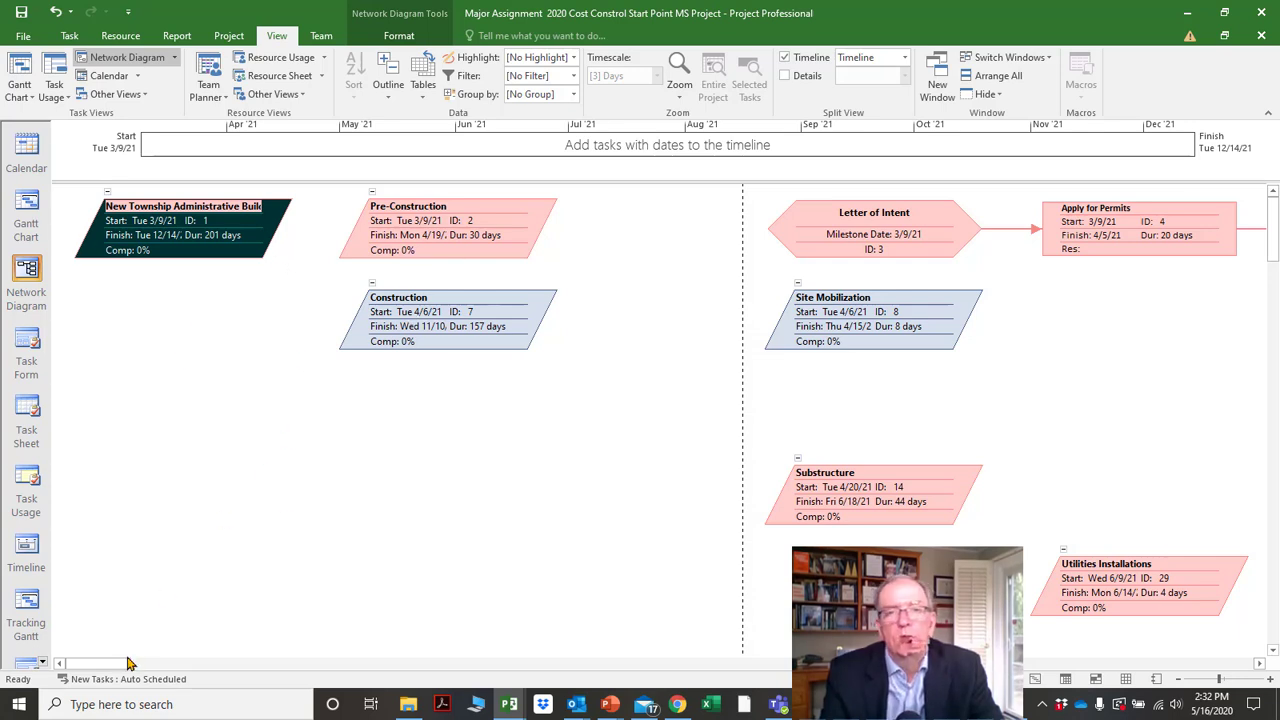
mouse_move(133, 667)
mouse_down()
mouse_move(168, 672)
mouse_move(138, 668)
mouse_up()
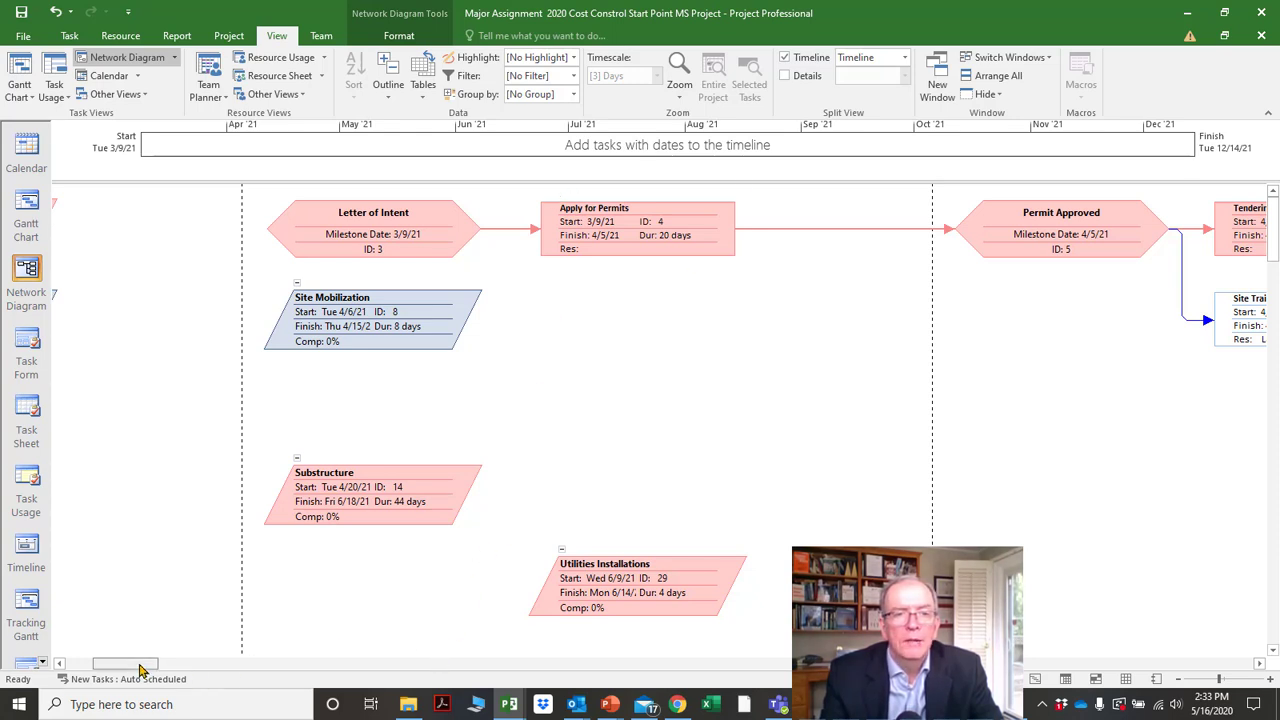
drag(140, 670, 147, 670)
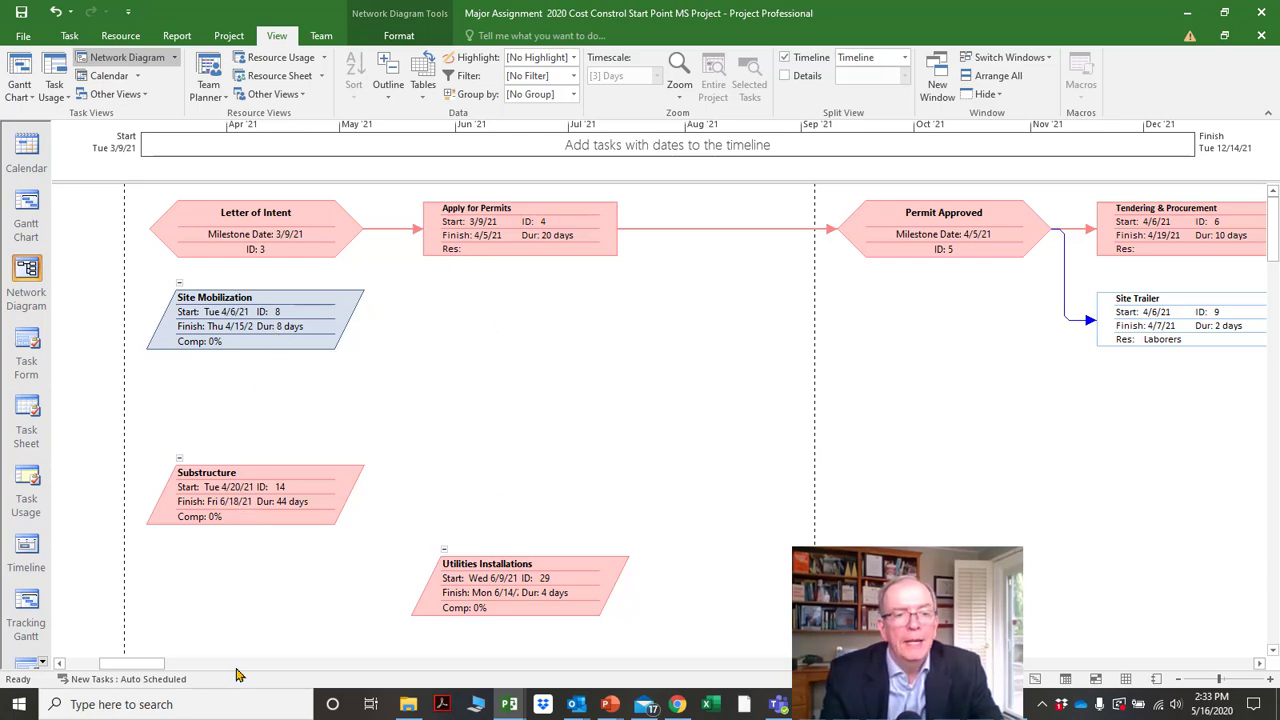
drag(131, 665, 388, 667)
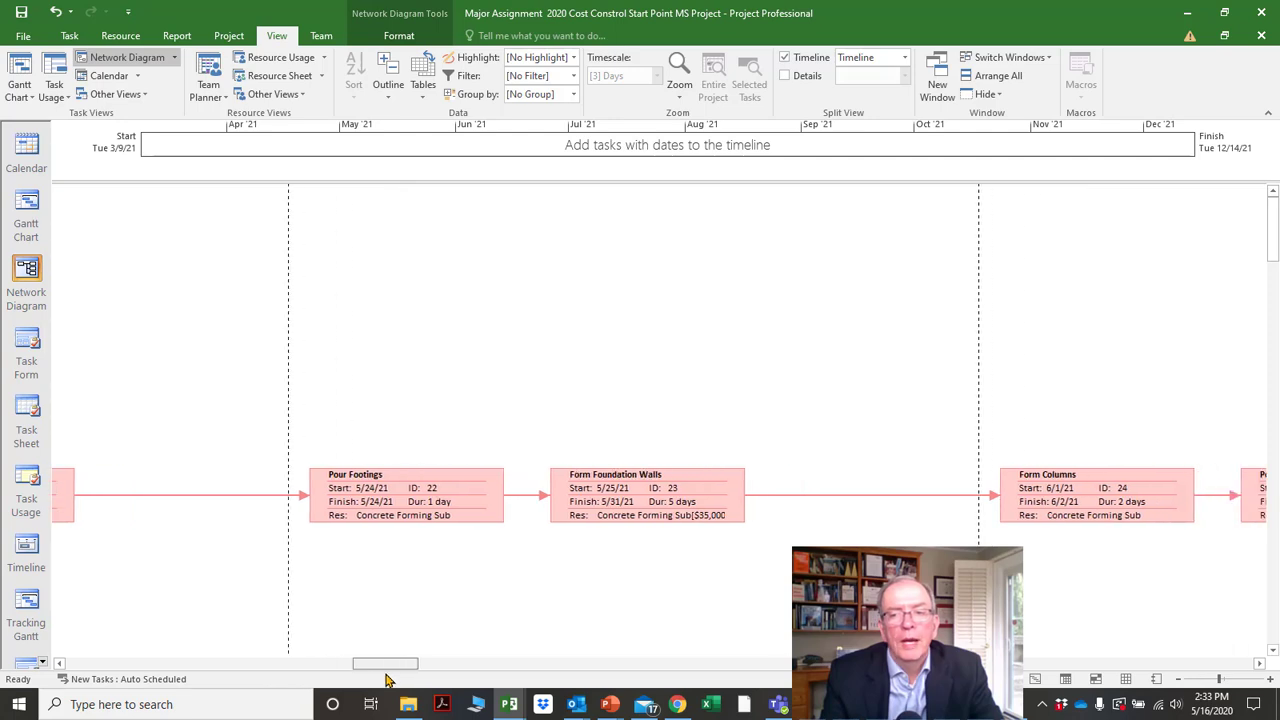
click(1181, 680)
click(1181, 680)
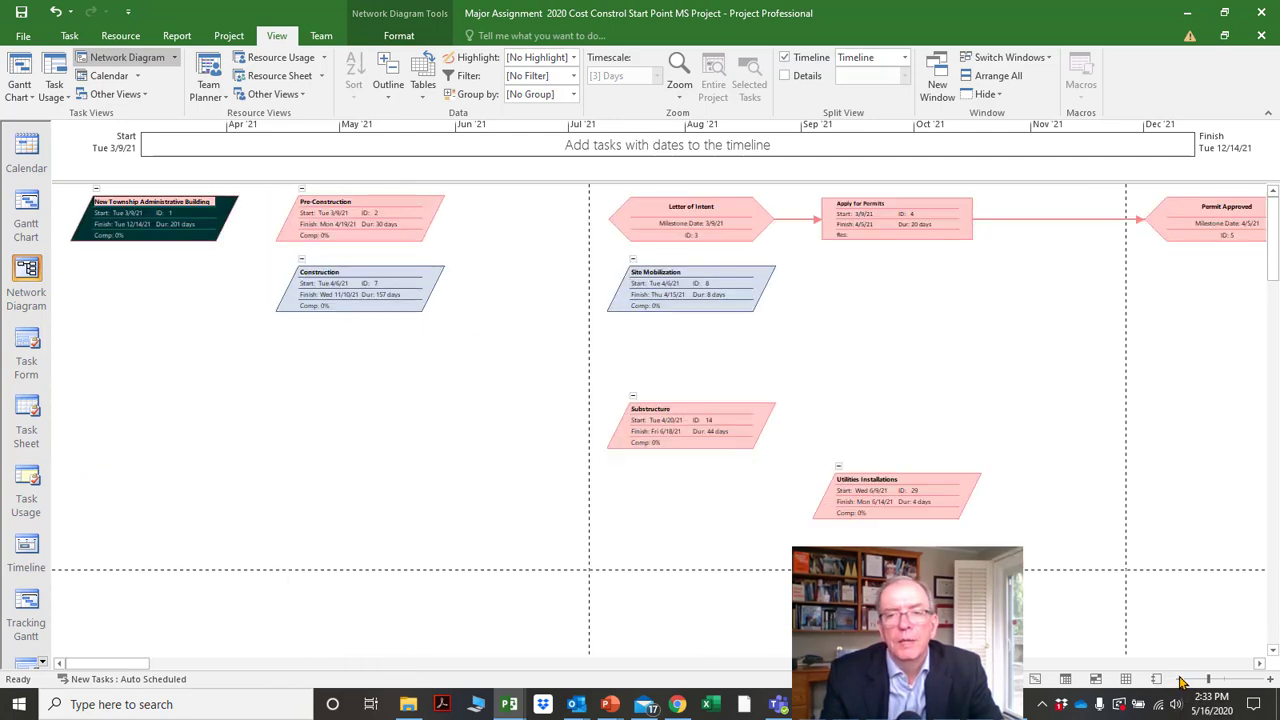
click(1181, 680)
click(1181, 680)
click(1181, 680)
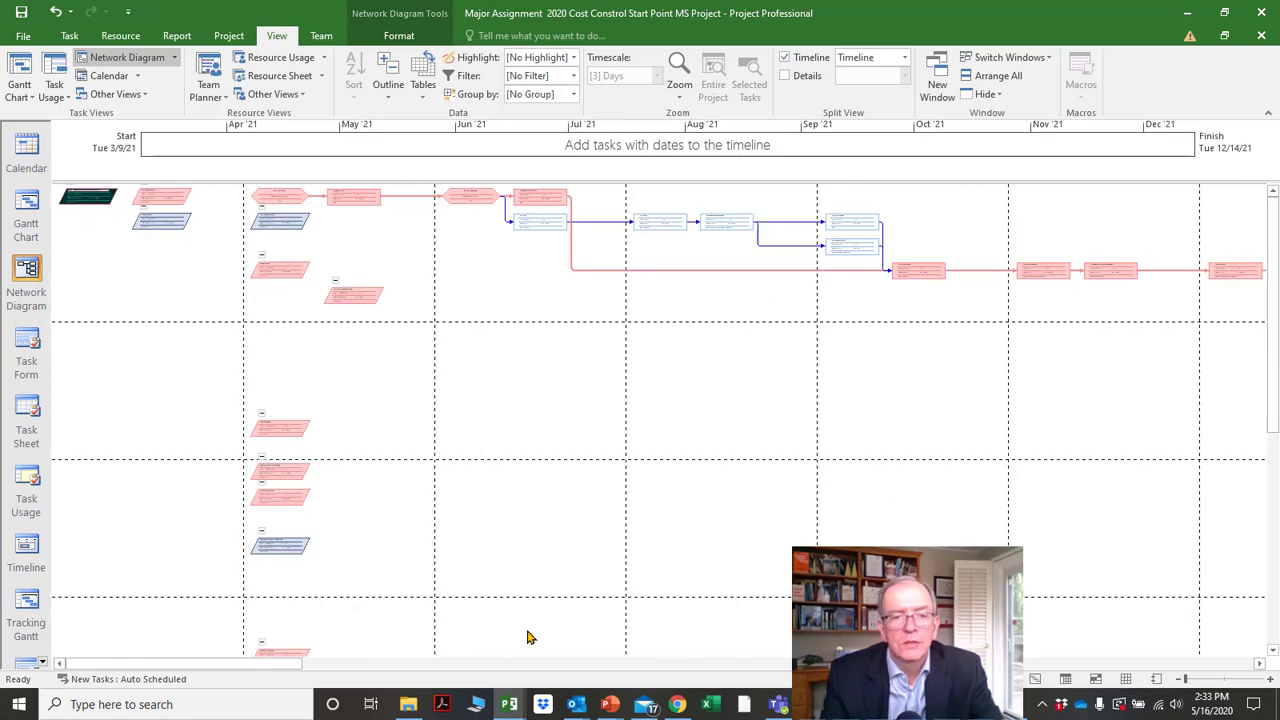
drag(278, 665, 551, 688)
drag(605, 690, 748, 686)
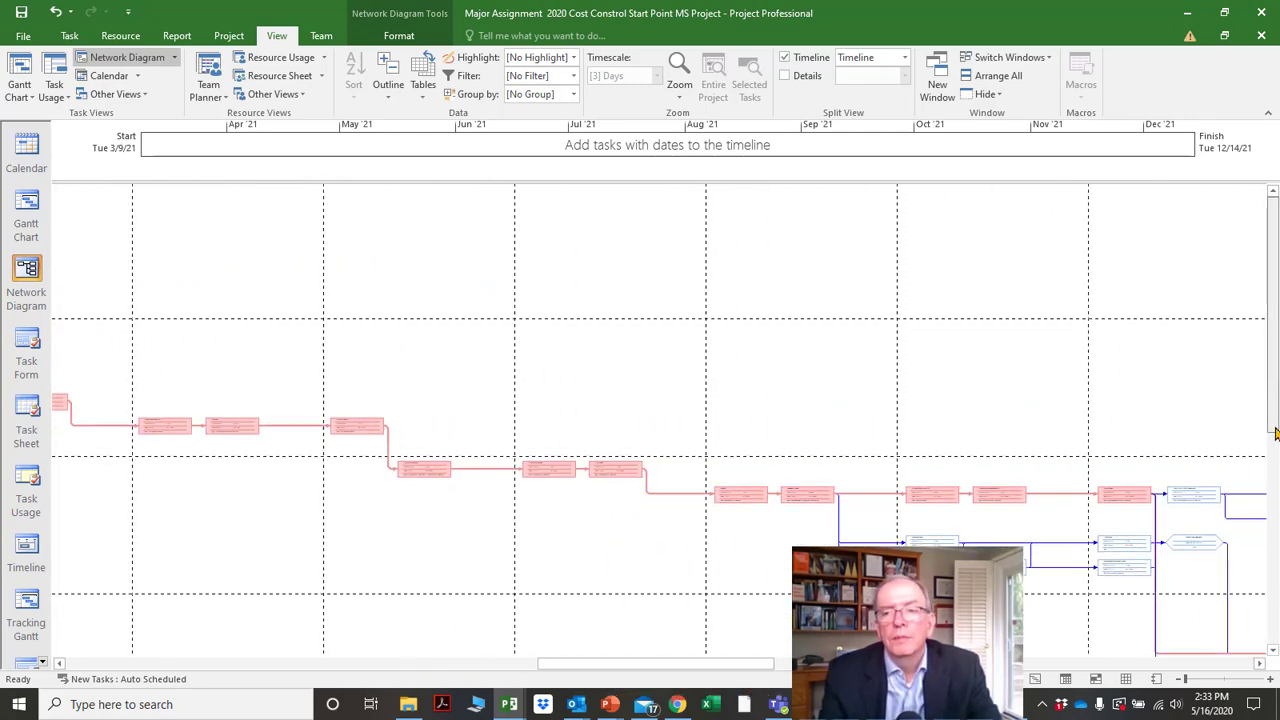
drag(1275, 406, 1268, 545)
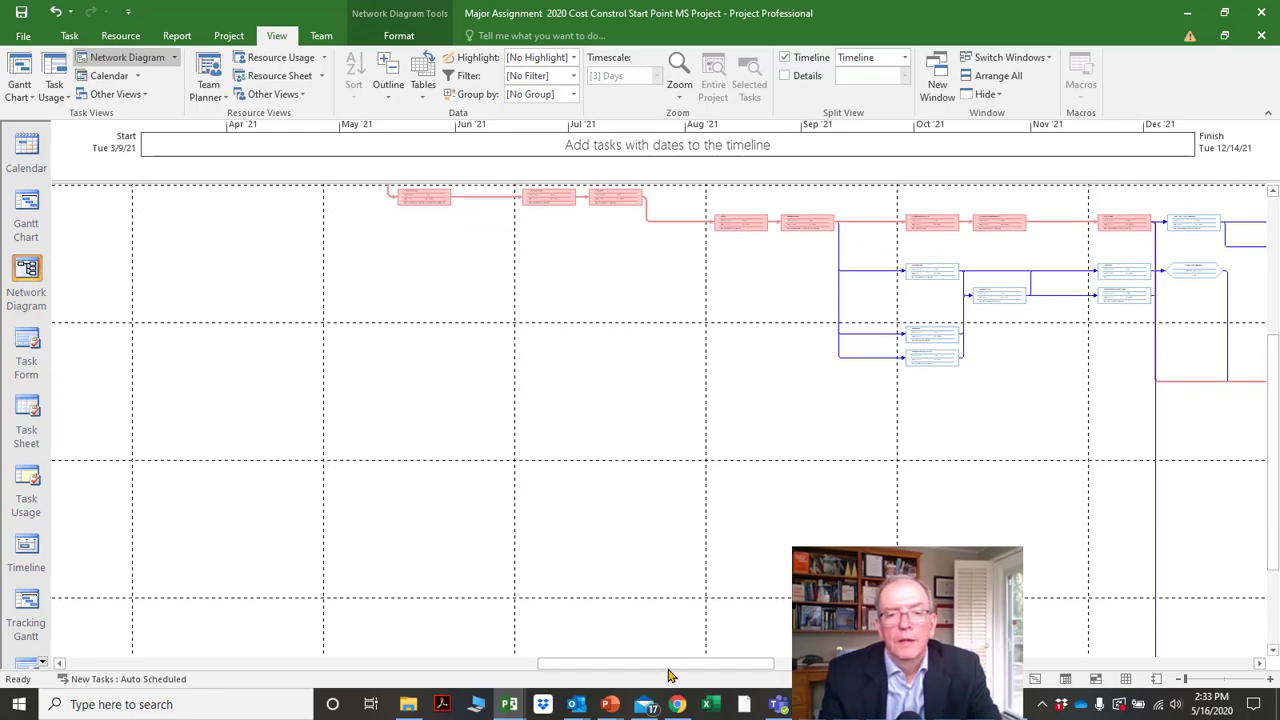
drag(668, 666, 790, 668)
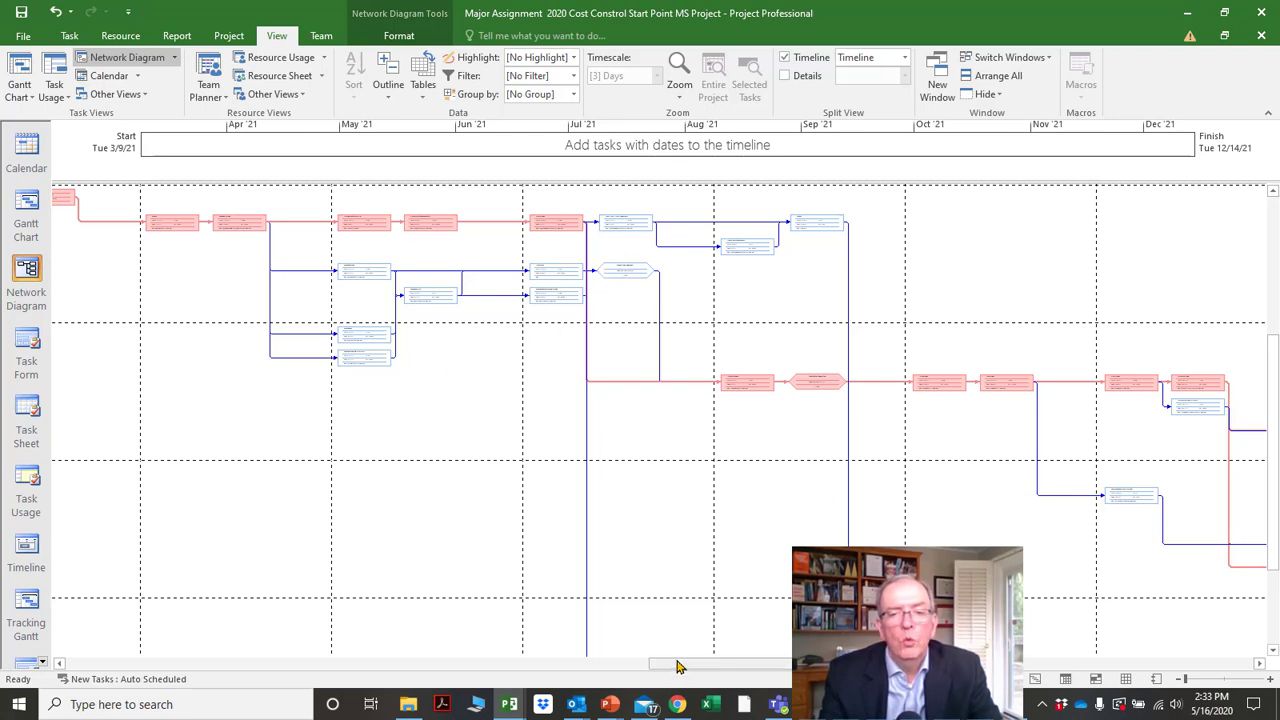
drag(677, 667, 870, 680)
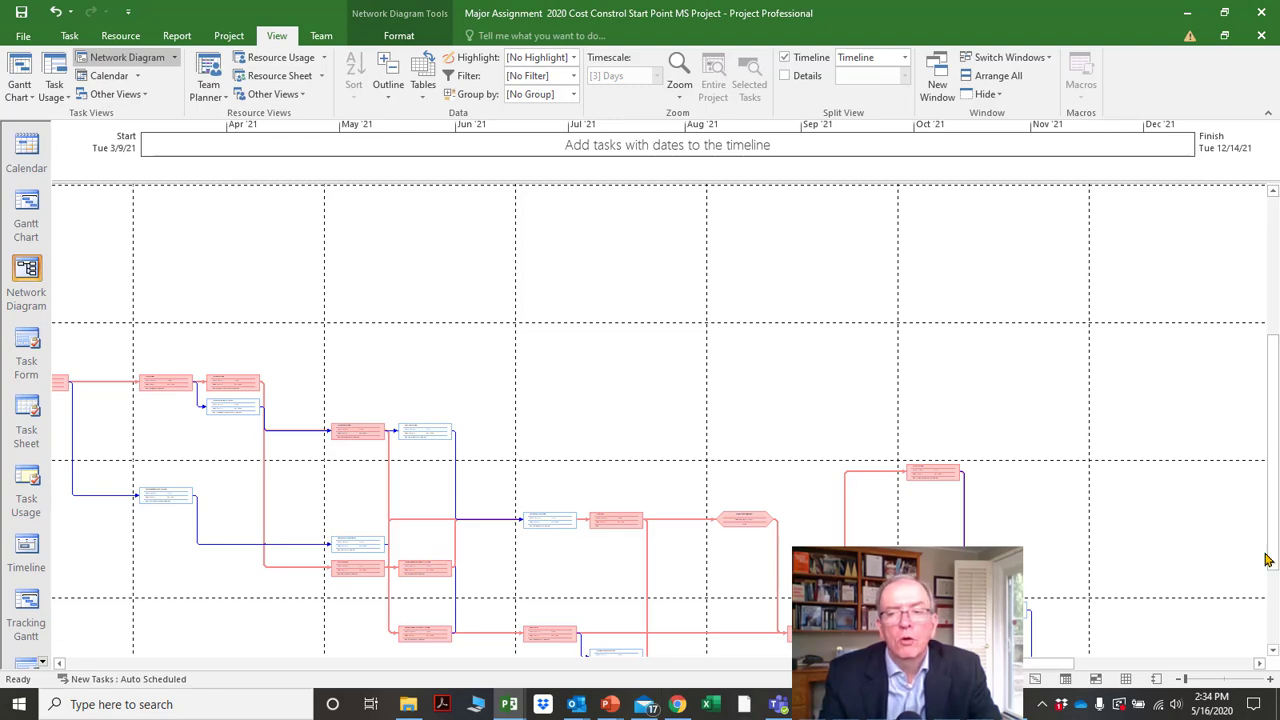
scroll(1264, 560, down, 3)
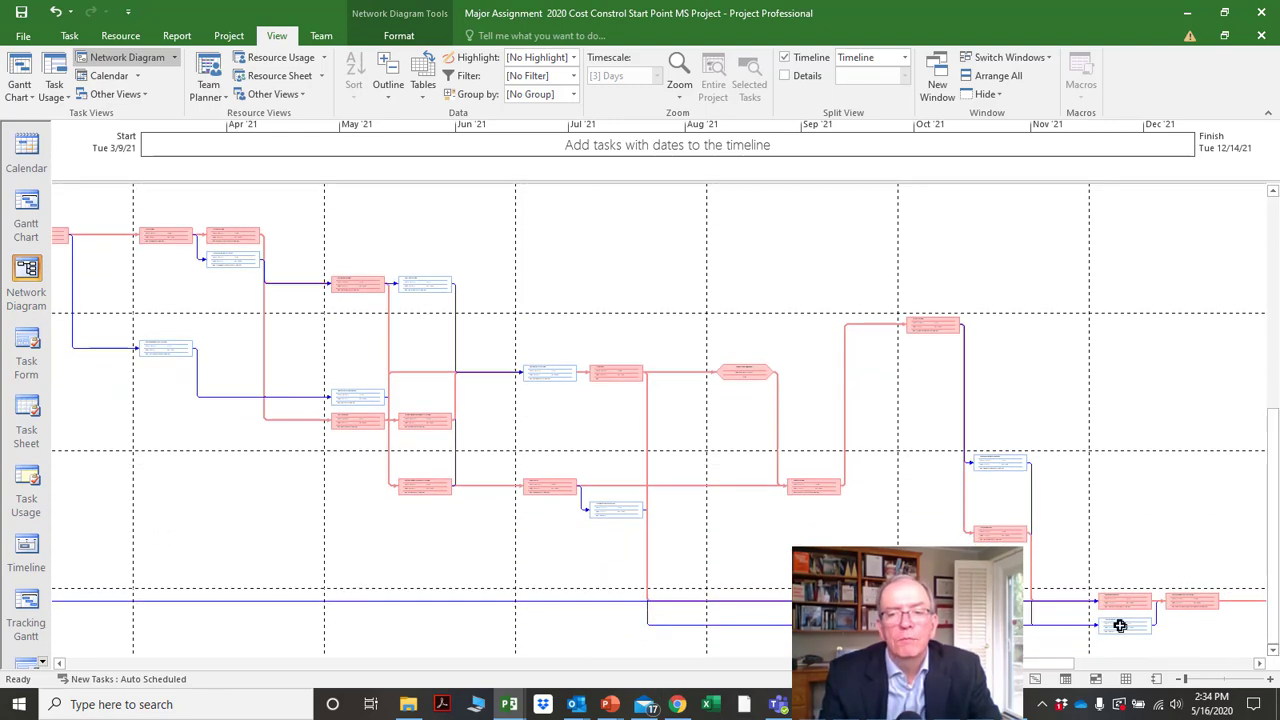
drag(935, 663, 776, 693)
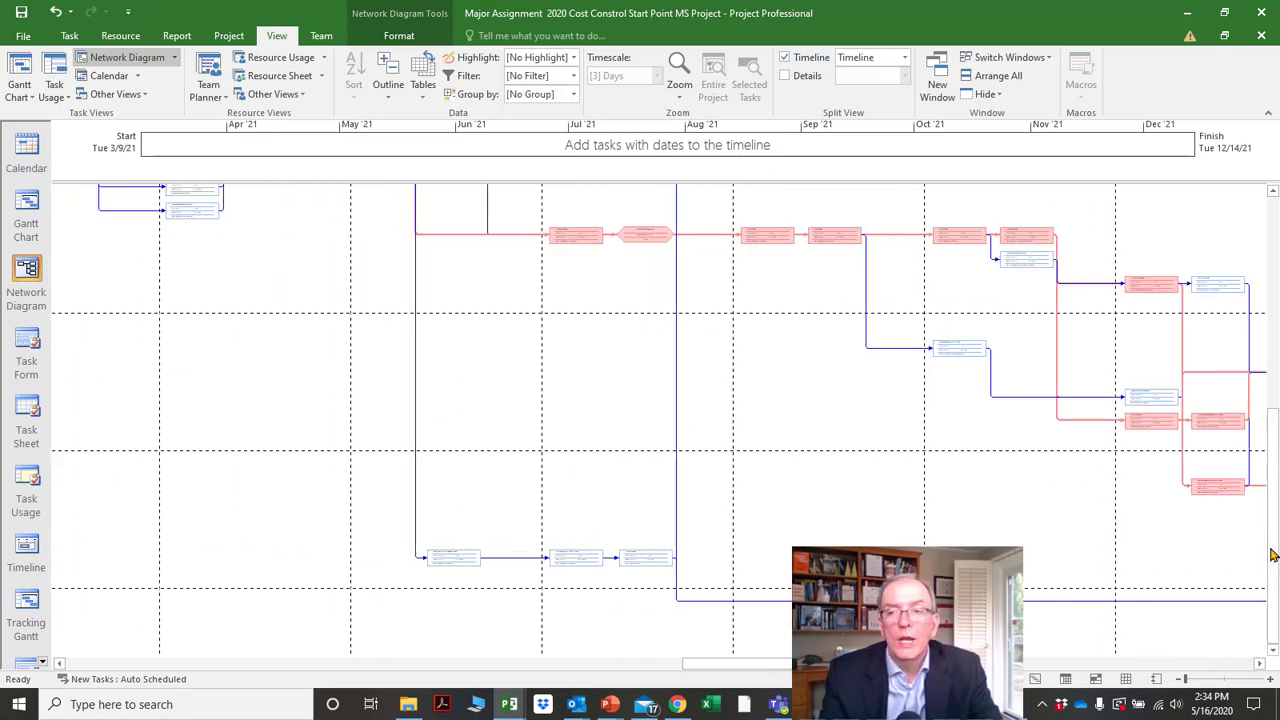
drag(1265, 555, 1264, 382)
drag(771, 666, 680, 660)
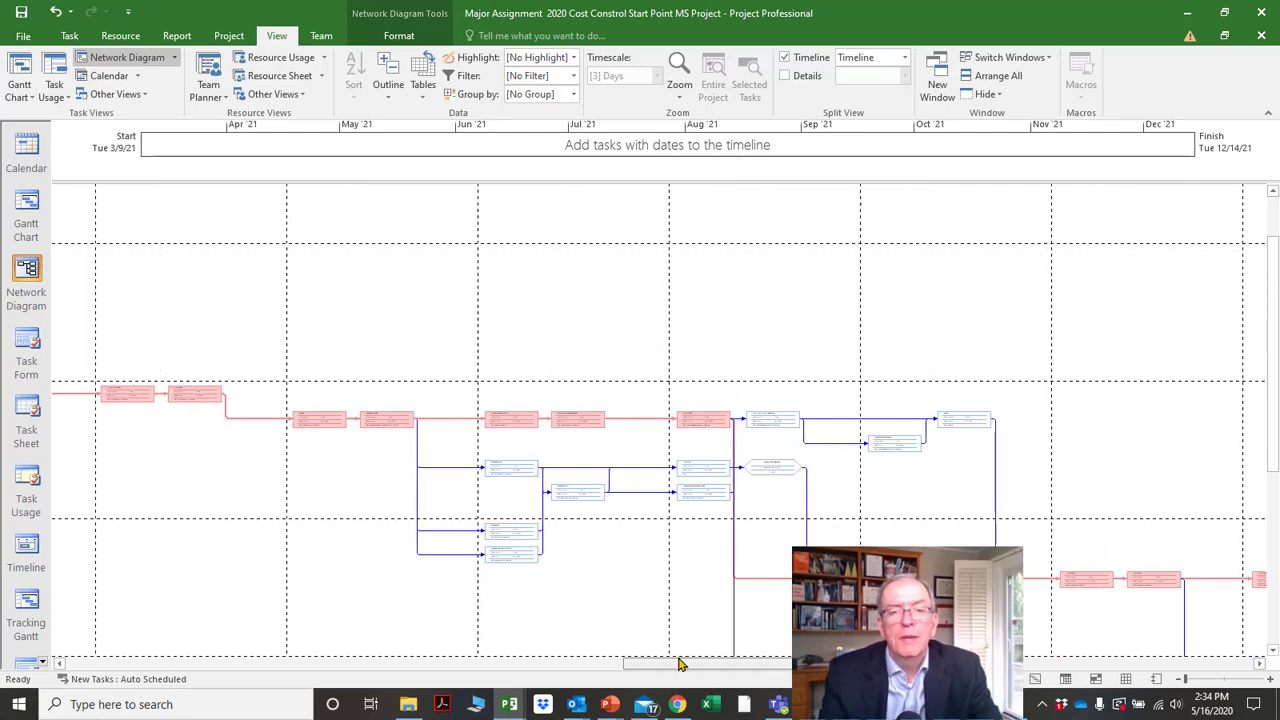
scroll(520, 597, down, 3)
scroll(409, 577, left, 5)
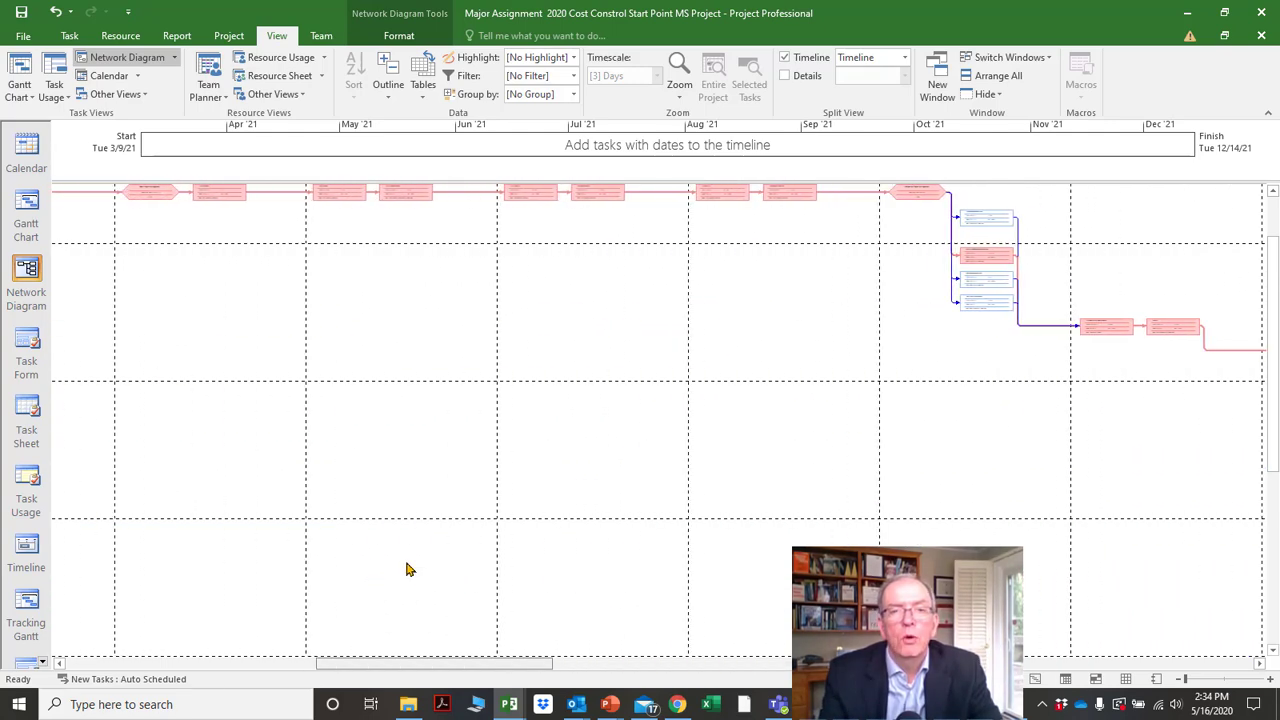
scroll(420, 570, right, 3)
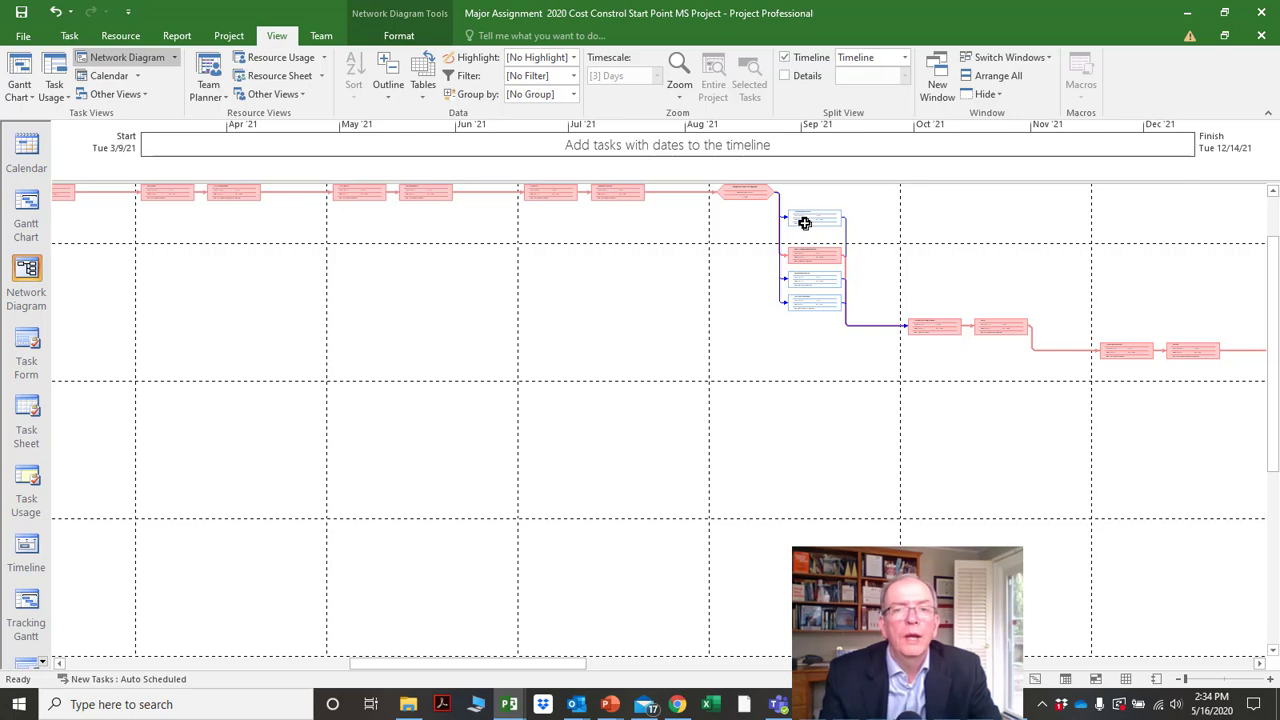
mouse_move(805, 223)
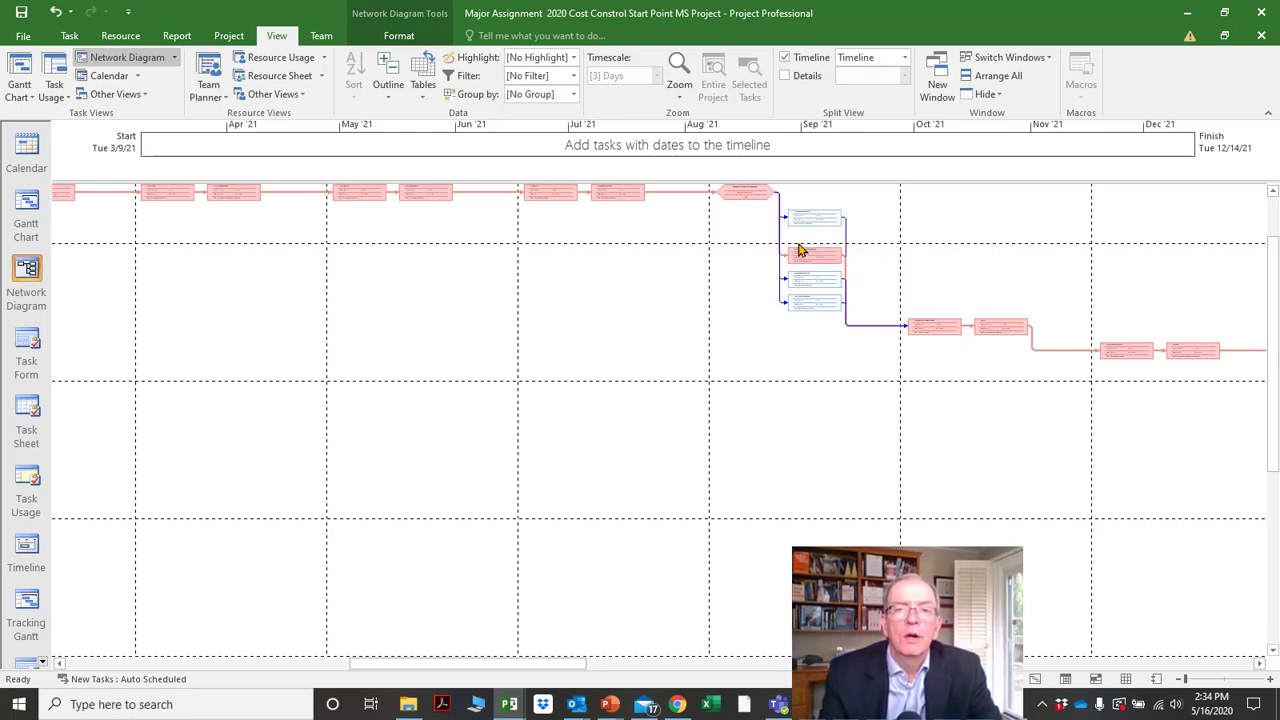
mouse_move(800, 255)
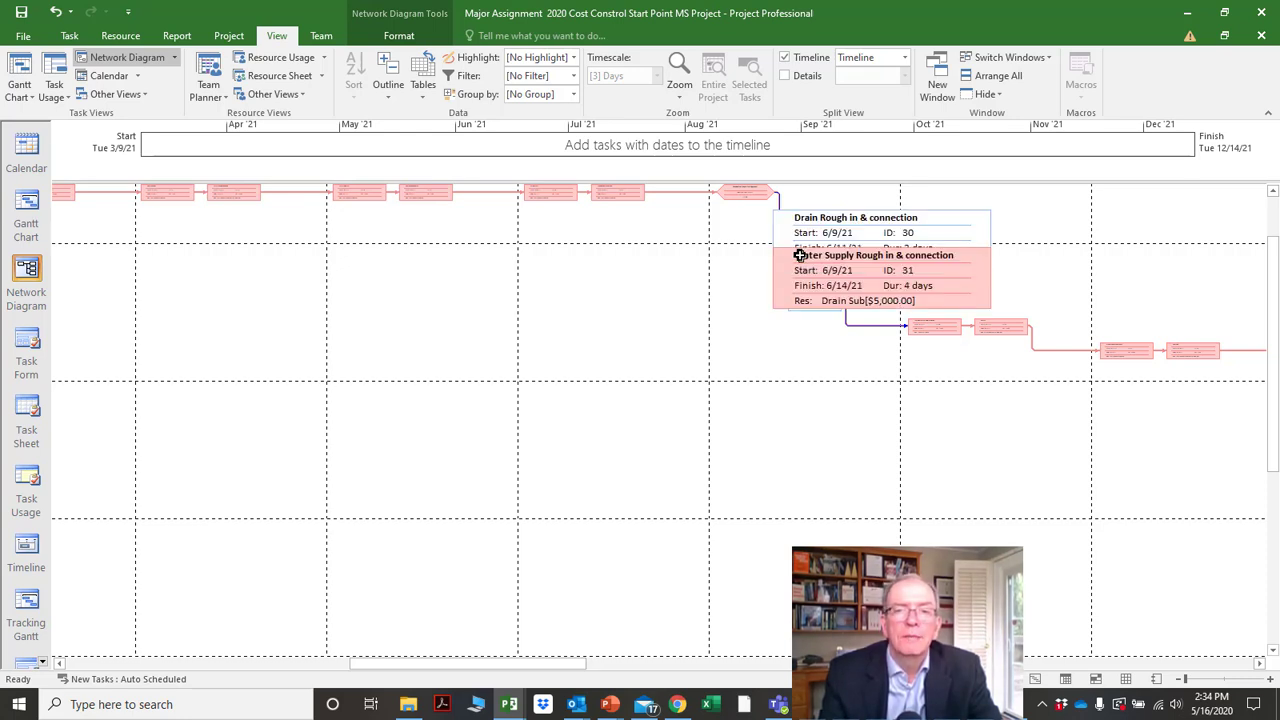
mouse_move(801, 302)
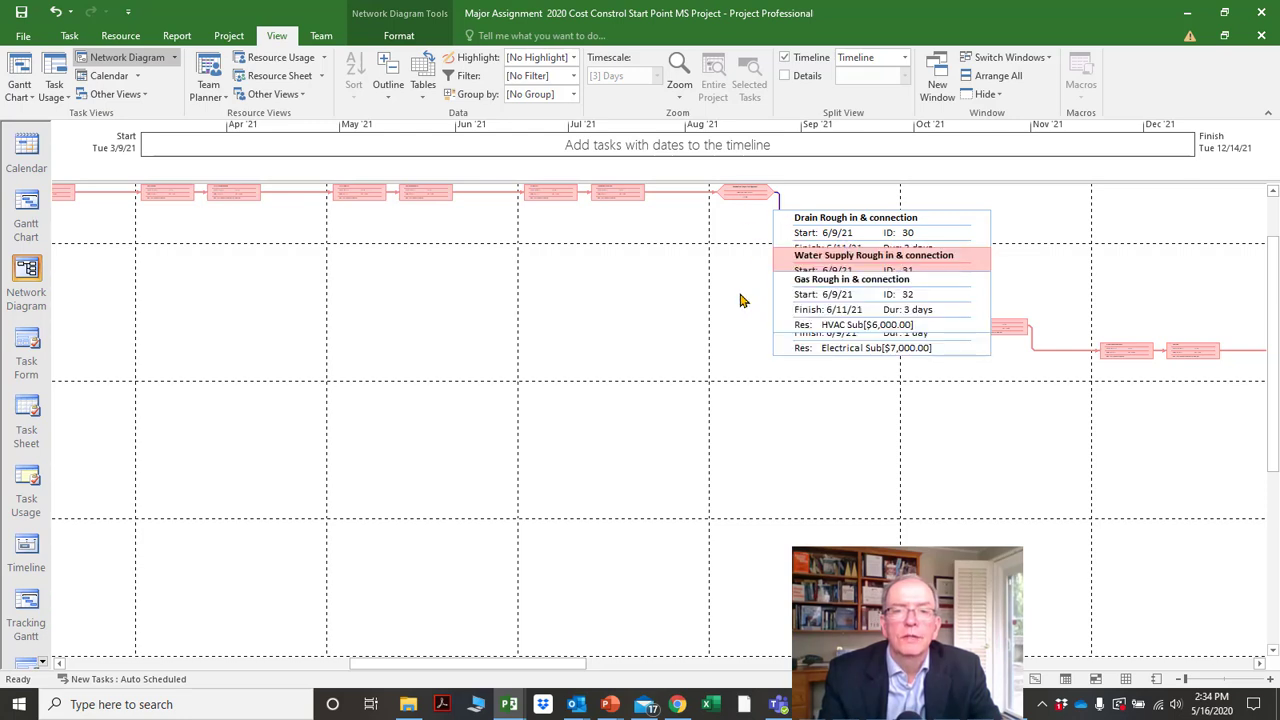
click(1259, 663)
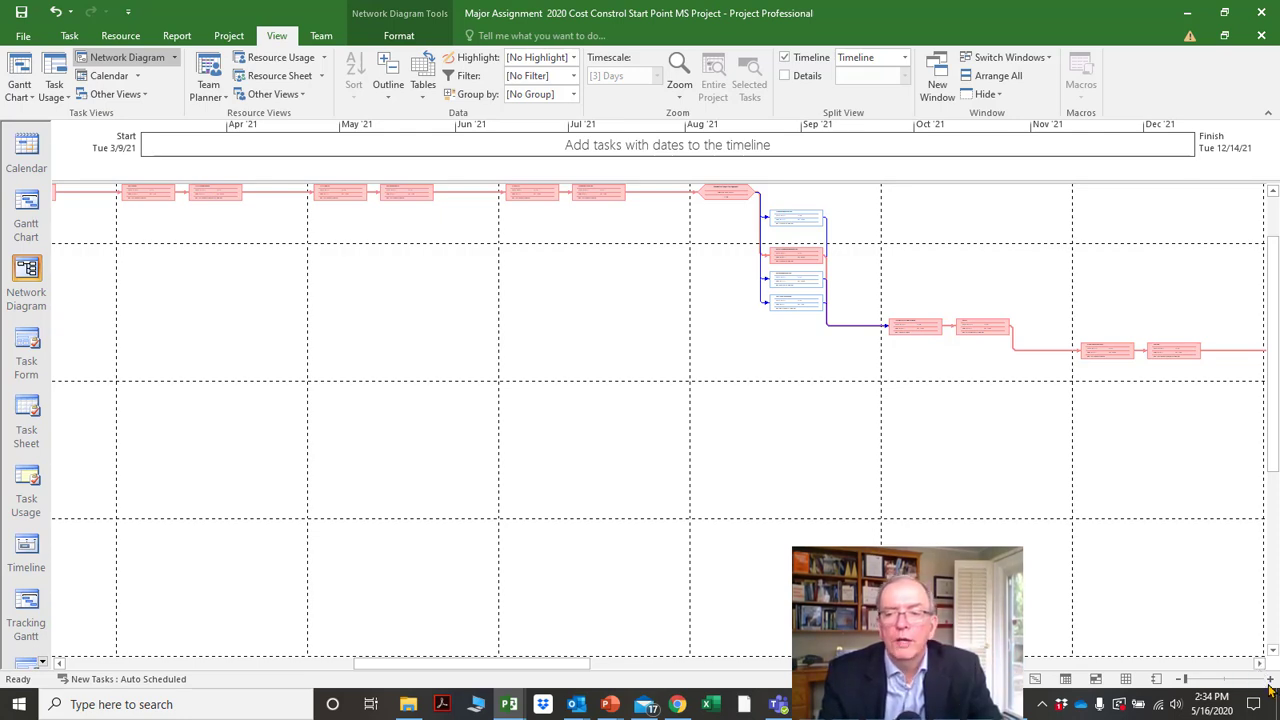
Zoom the network diagram in four steps and scroll right.
click(1270, 681)
click(1270, 681)
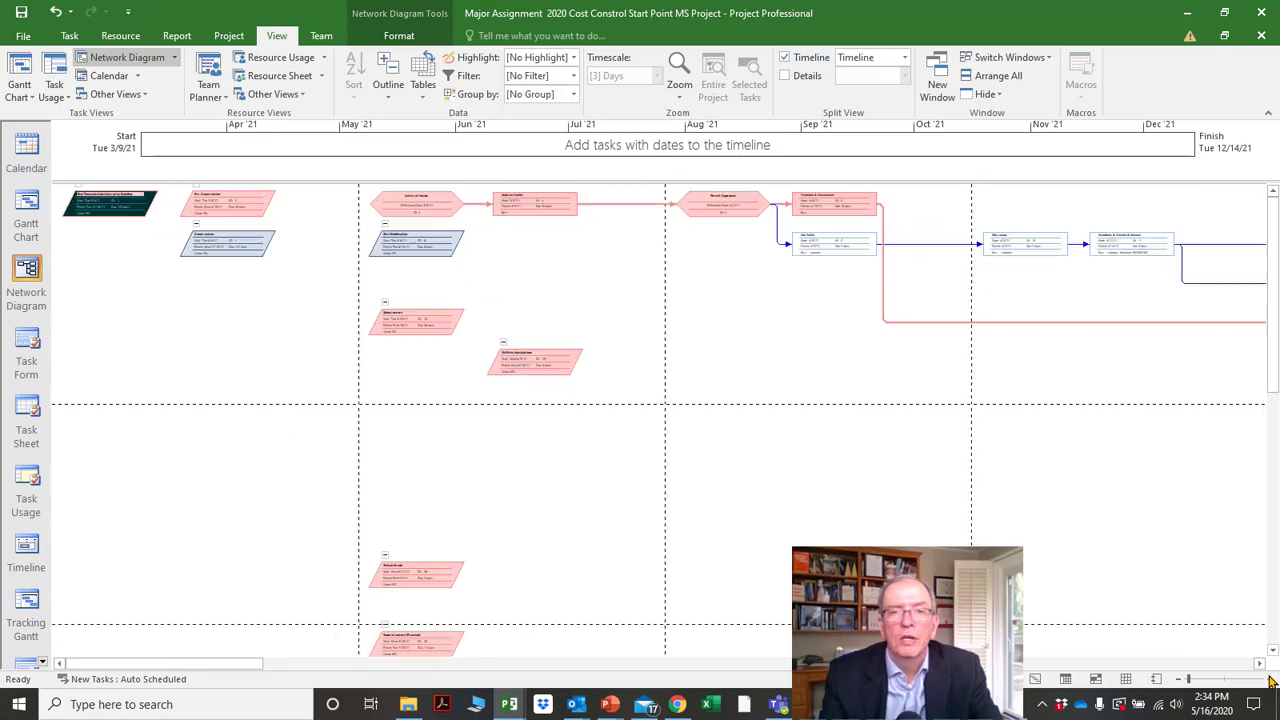
click(1270, 681)
click(1270, 681)
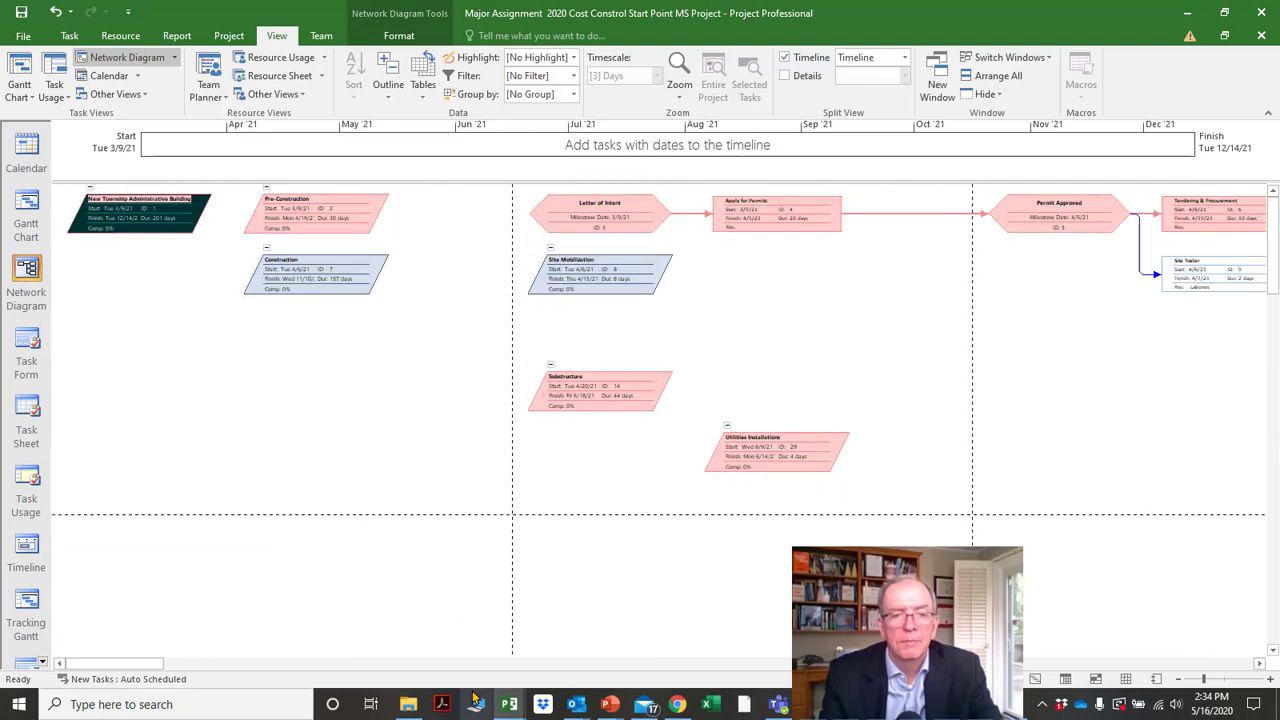
drag(152, 666, 245, 667)
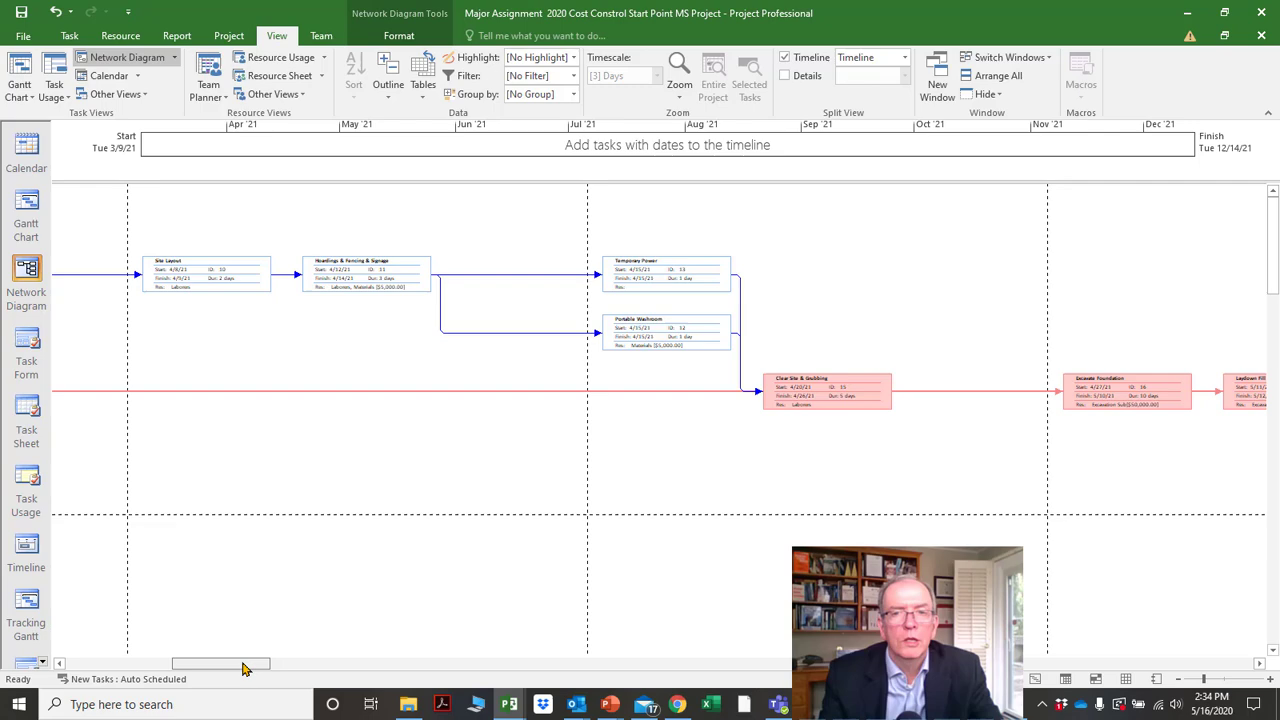
Switch to Gantt Chart and back to Network Diagram, scrolling to Tendering & Procurement.
click(26, 200)
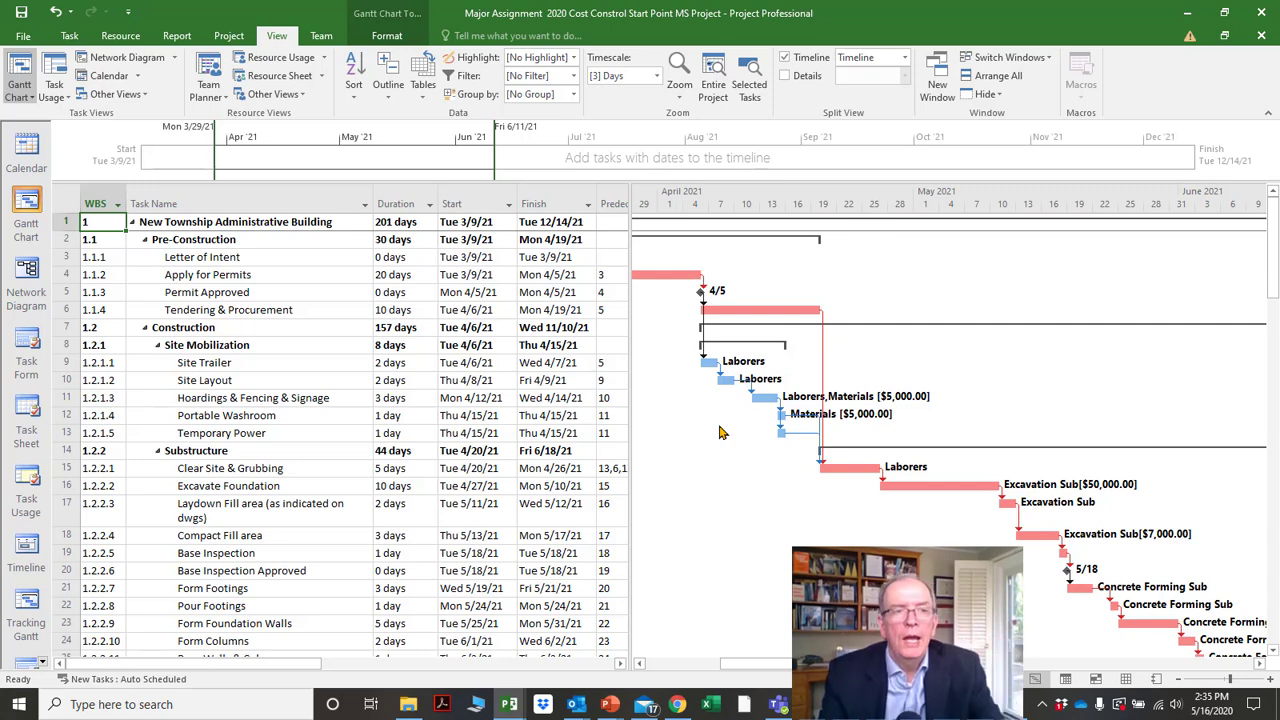
click(27, 271)
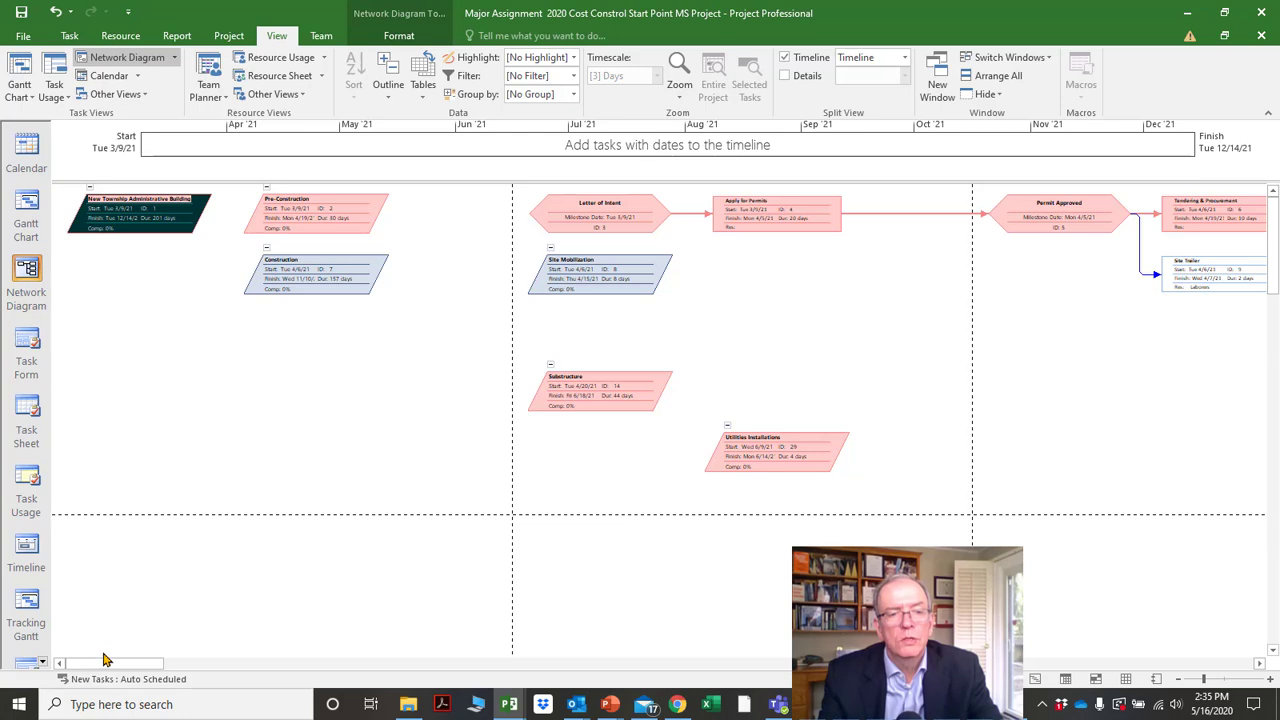
drag(106, 664, 166, 678)
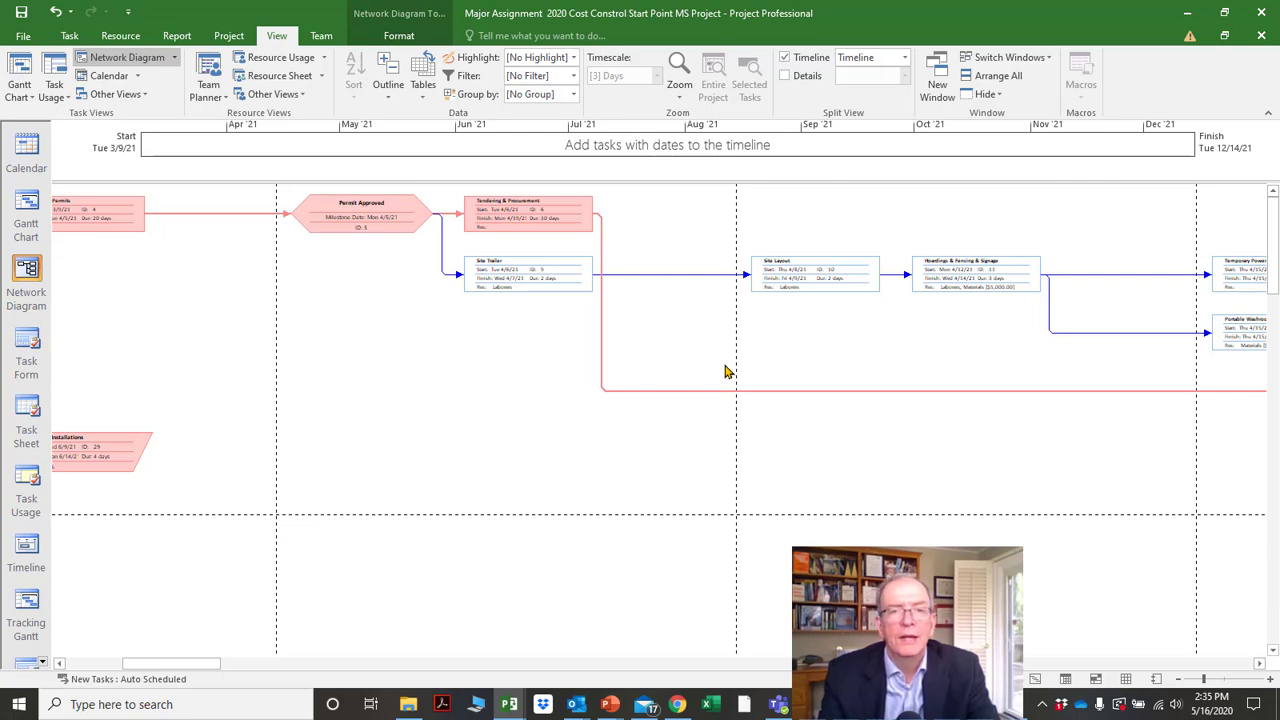
mouse_move(528, 214)
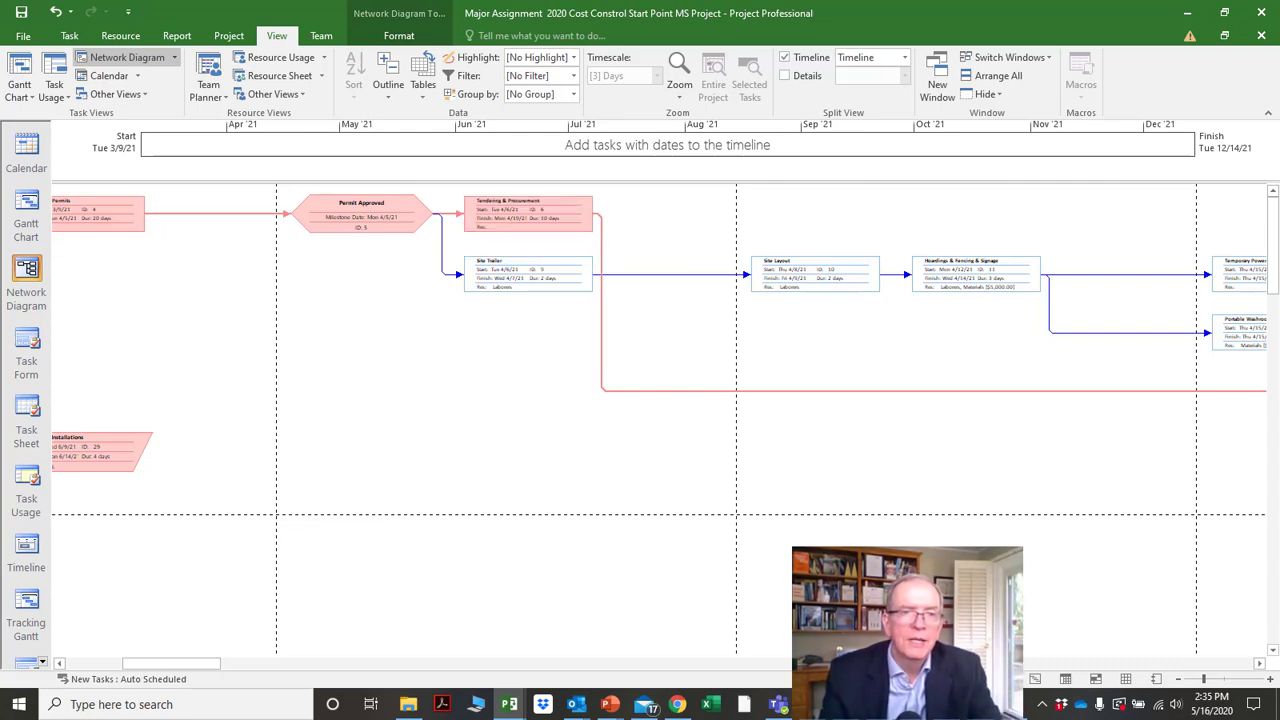
Go to Gantt Chart, then switch to the Calendar view showing July 2021.
click(27, 212)
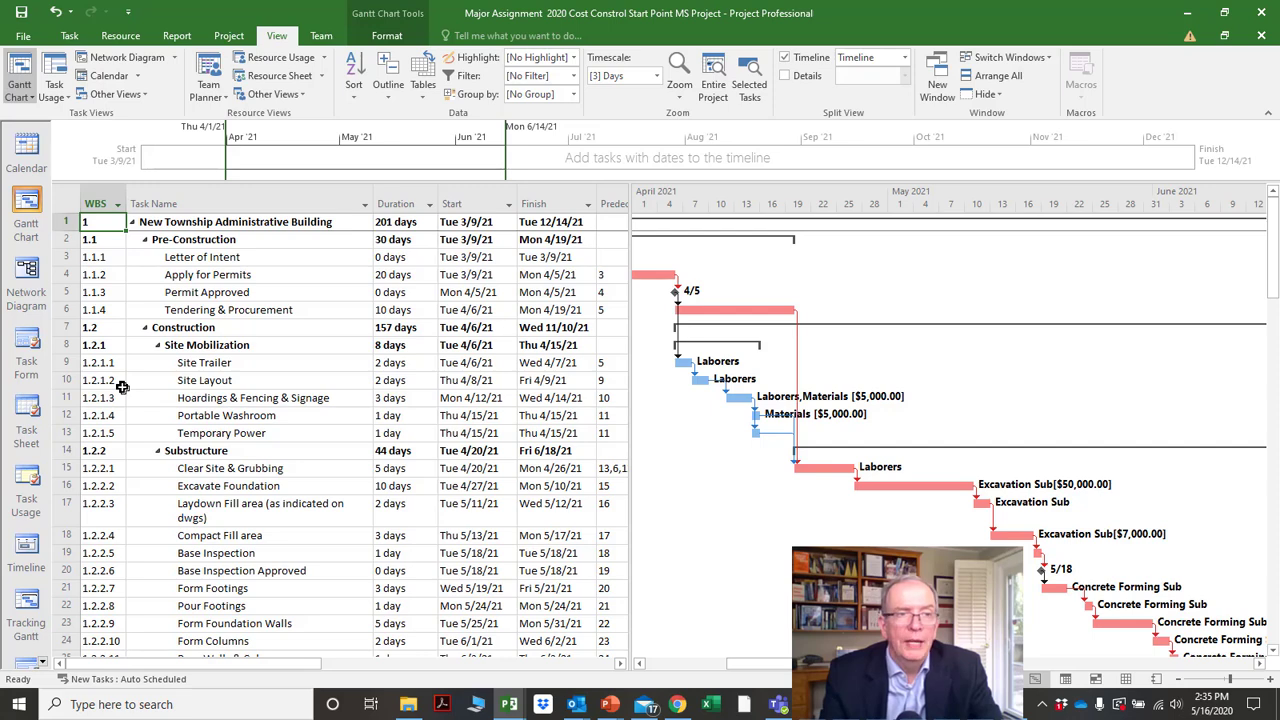
click(27, 148)
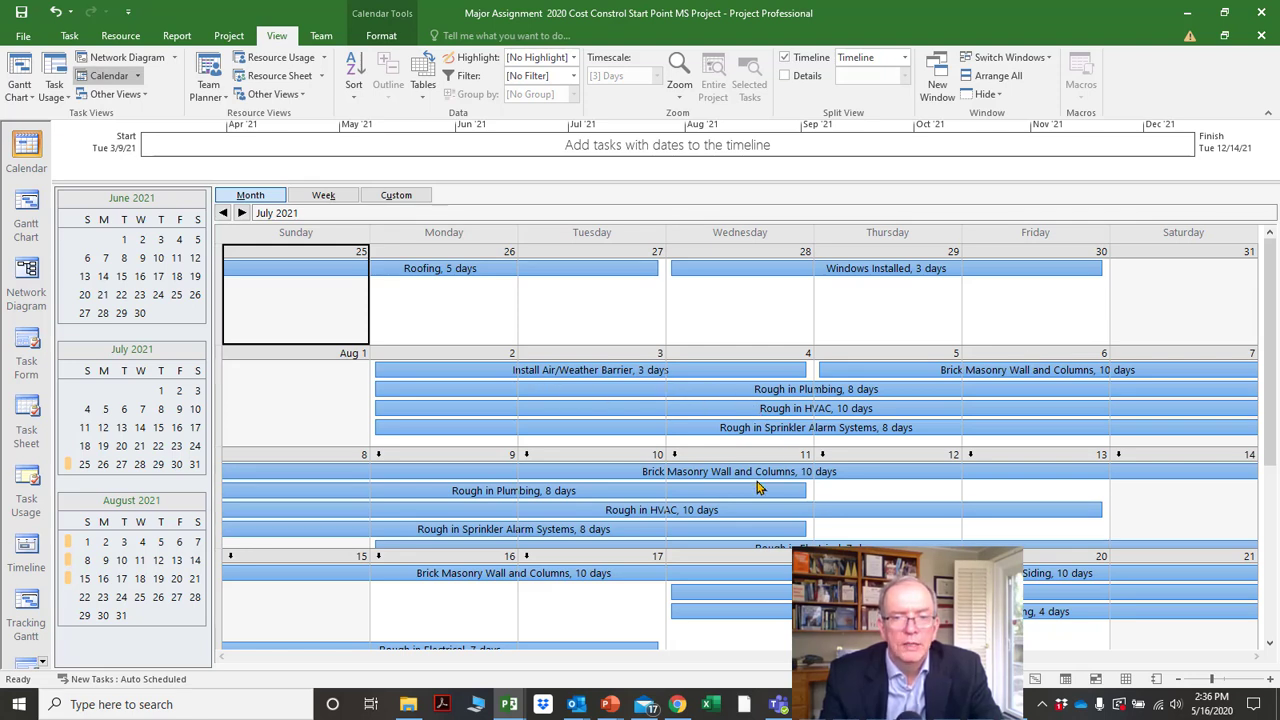
Select Brick Masonry Wall and Columns and scroll the calendar back to March 2021.
click(1140, 476)
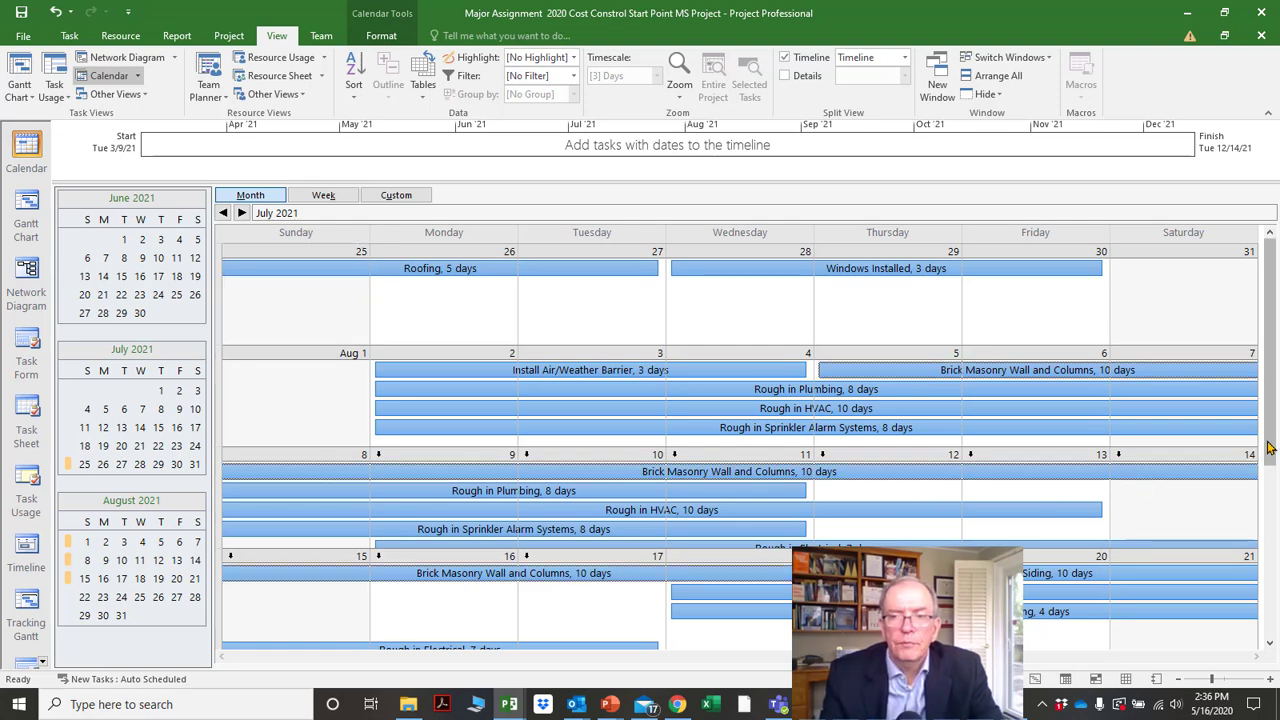
drag(1266, 456, 1266, 462)
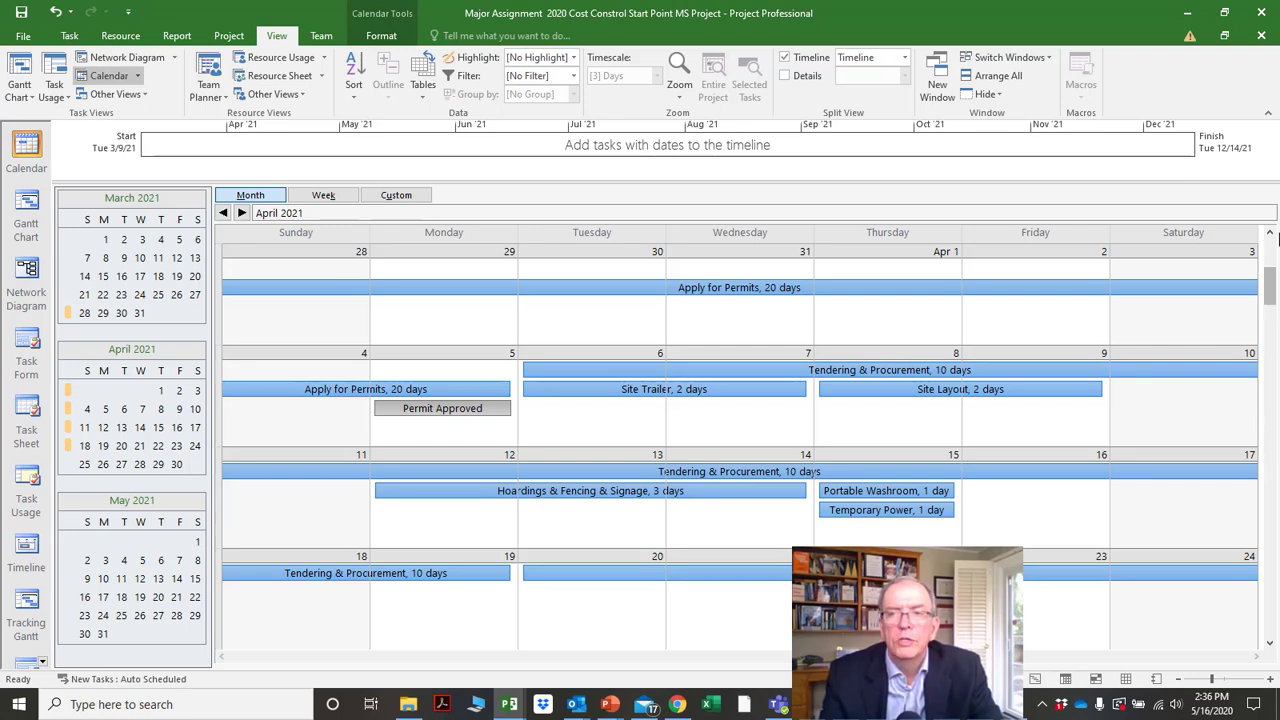
click(1271, 234)
double_click(1271, 234)
click(1271, 234)
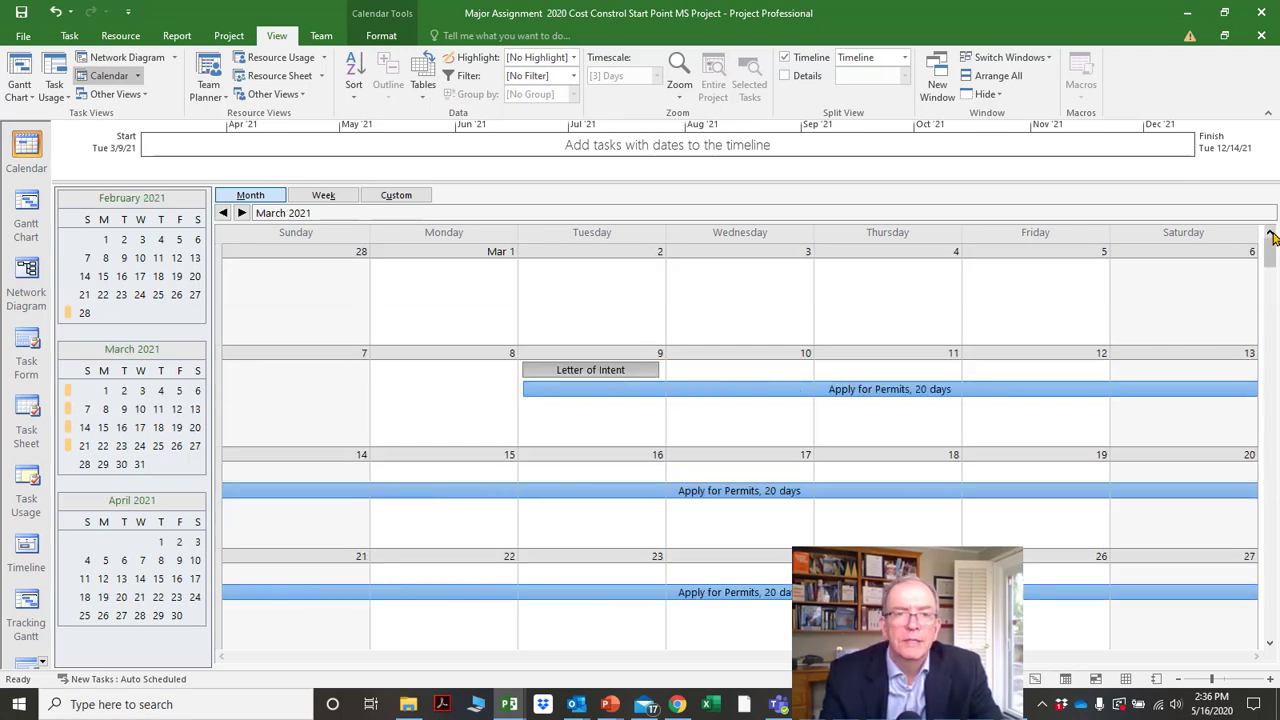
Page the calendar forward to late May 2021 and open the Custom weeks-to-display setting.
click(241, 213)
click(241, 213)
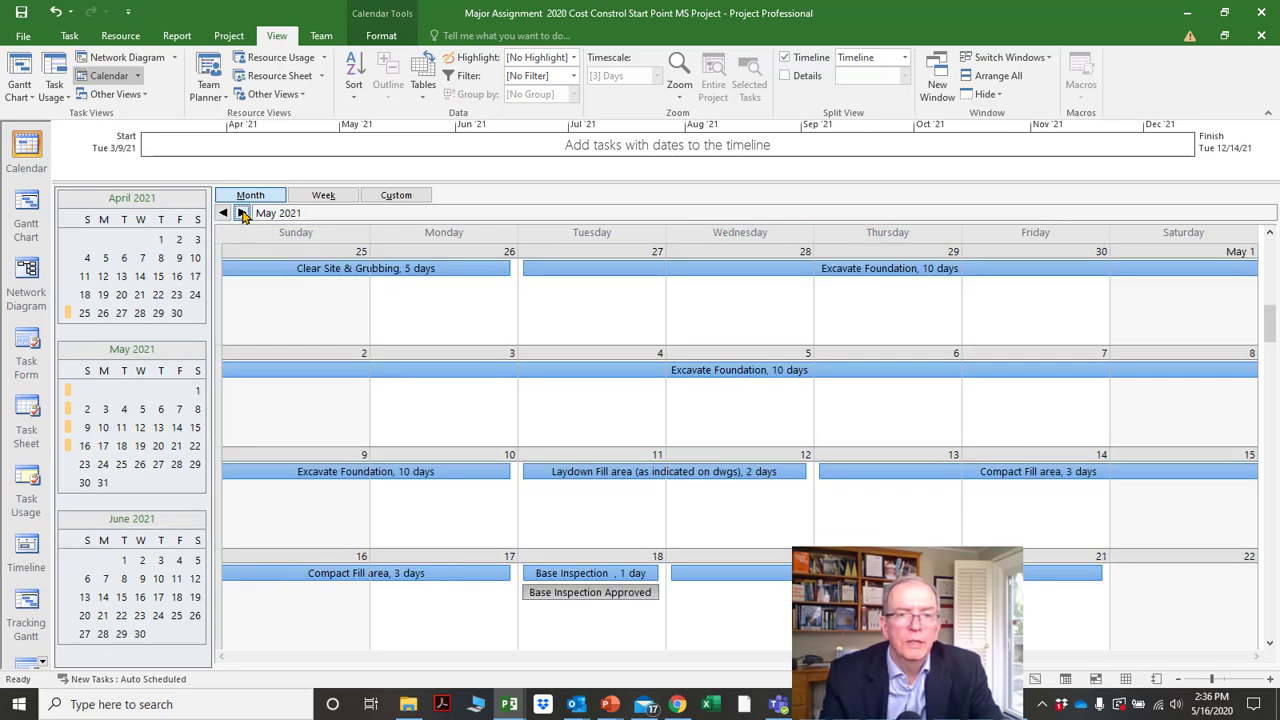
click(241, 213)
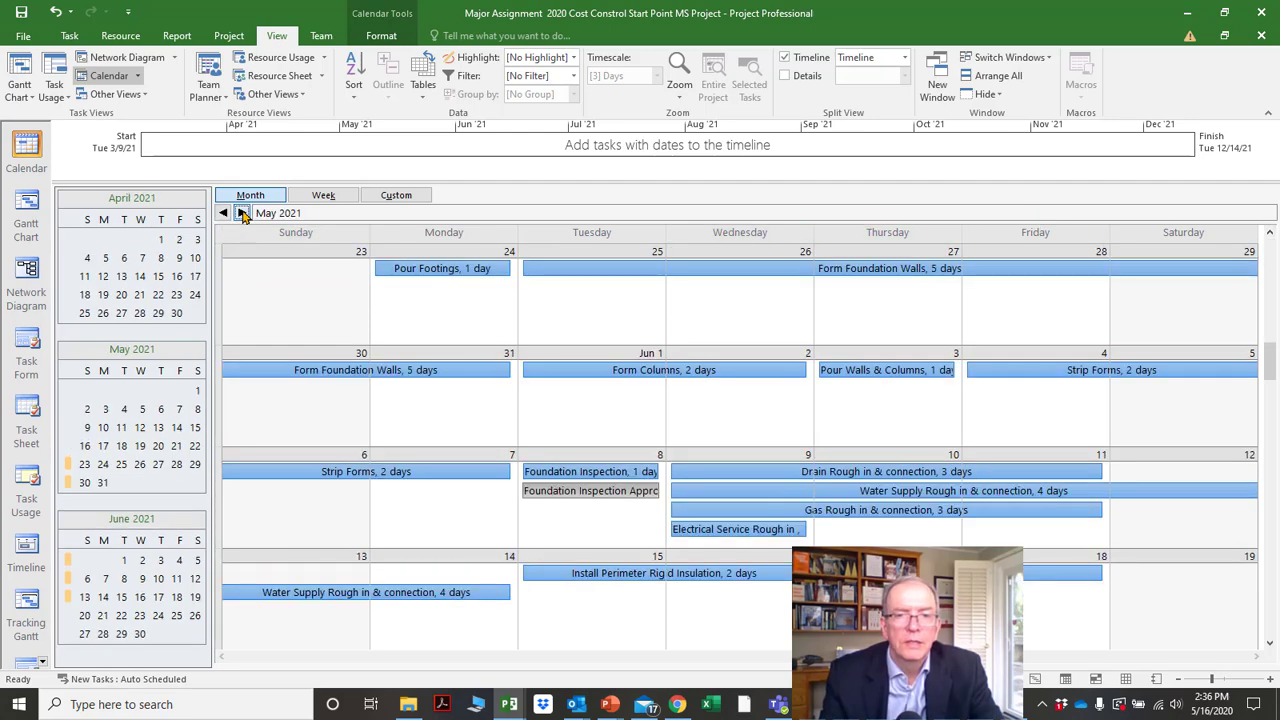
click(390, 196)
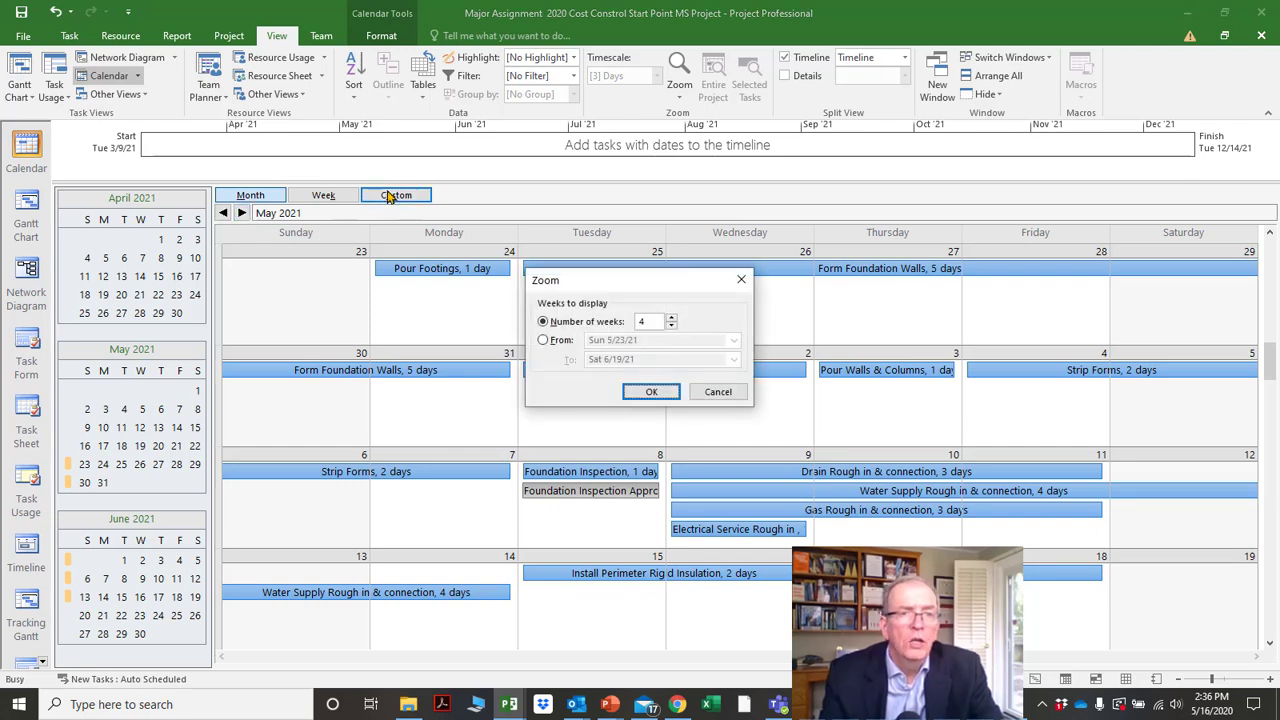
Set Number of weeks to 3 in the Zoom dialog and confirm.
click(671, 327)
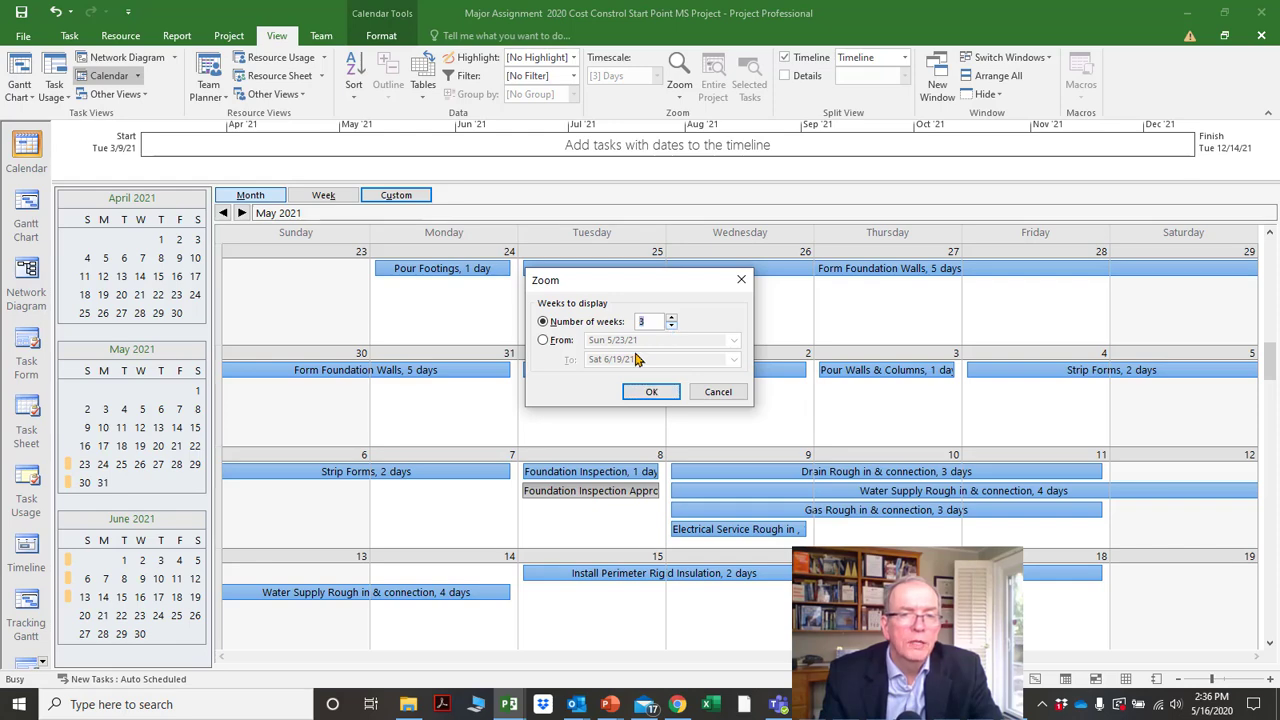
click(645, 392)
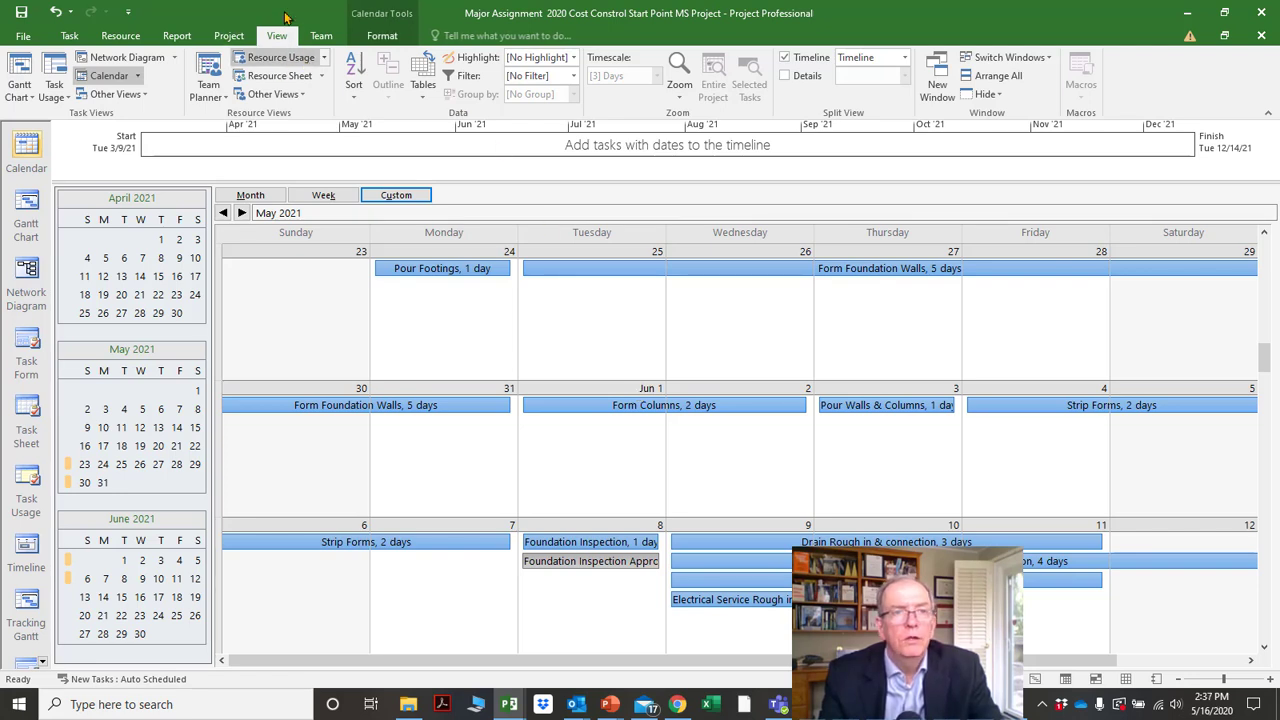
Choose the Date Range filter and set its start date to Mon 5/18/20.
click(574, 77)
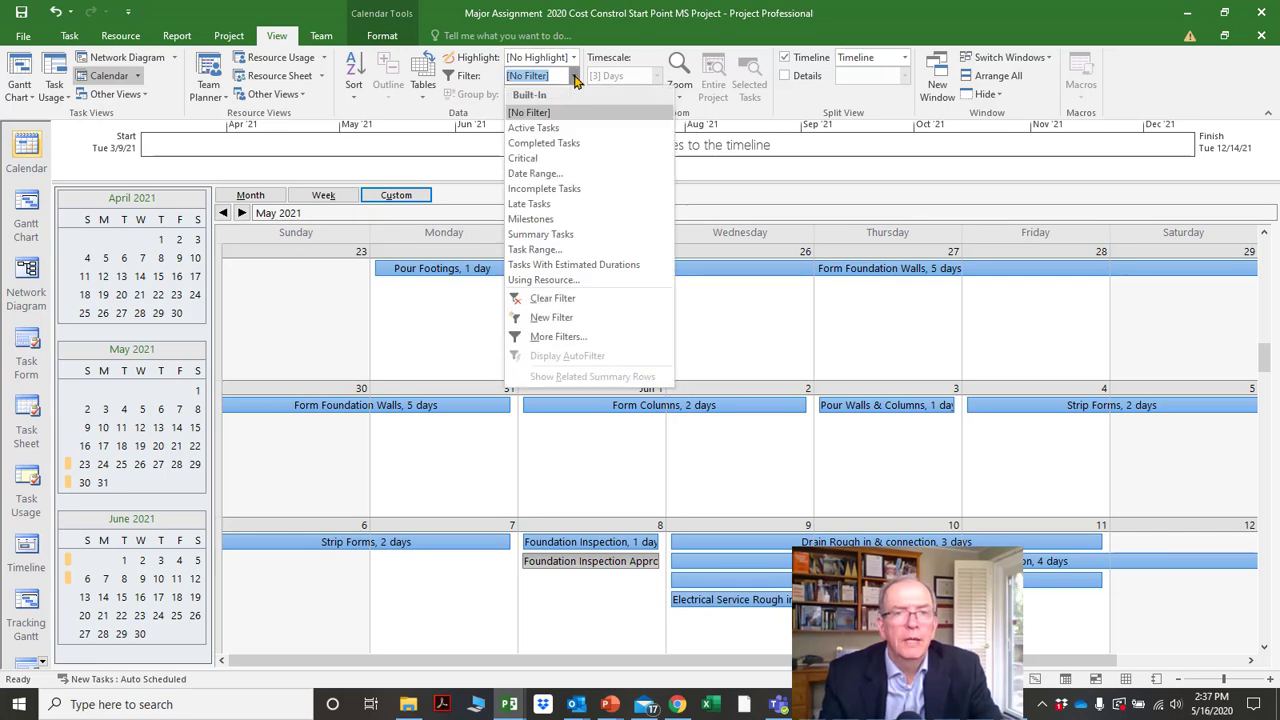
click(565, 175)
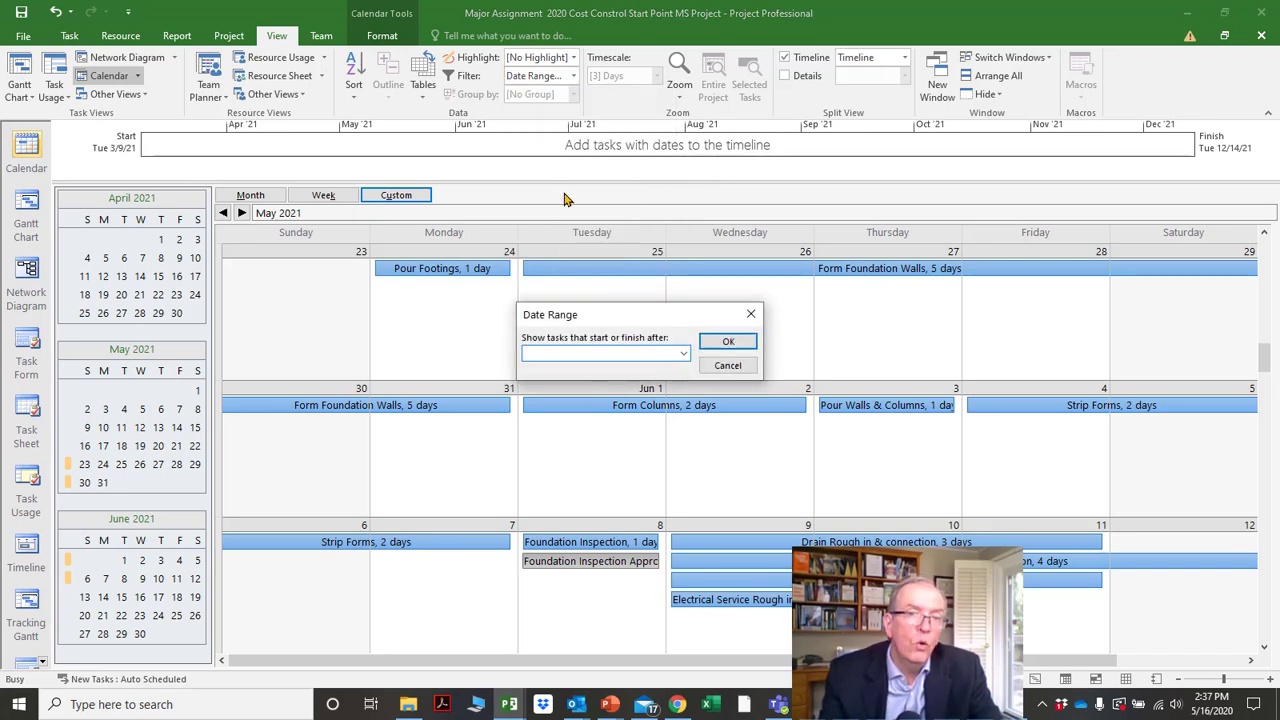
click(684, 354)
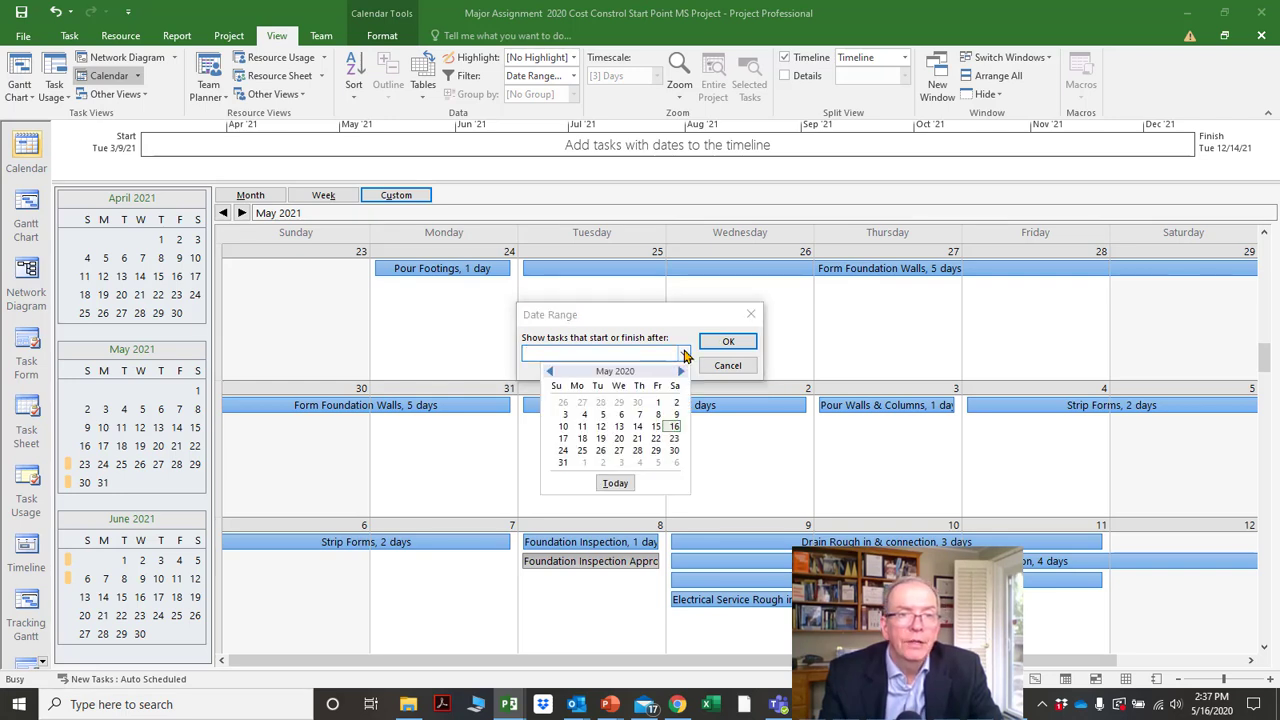
click(586, 441)
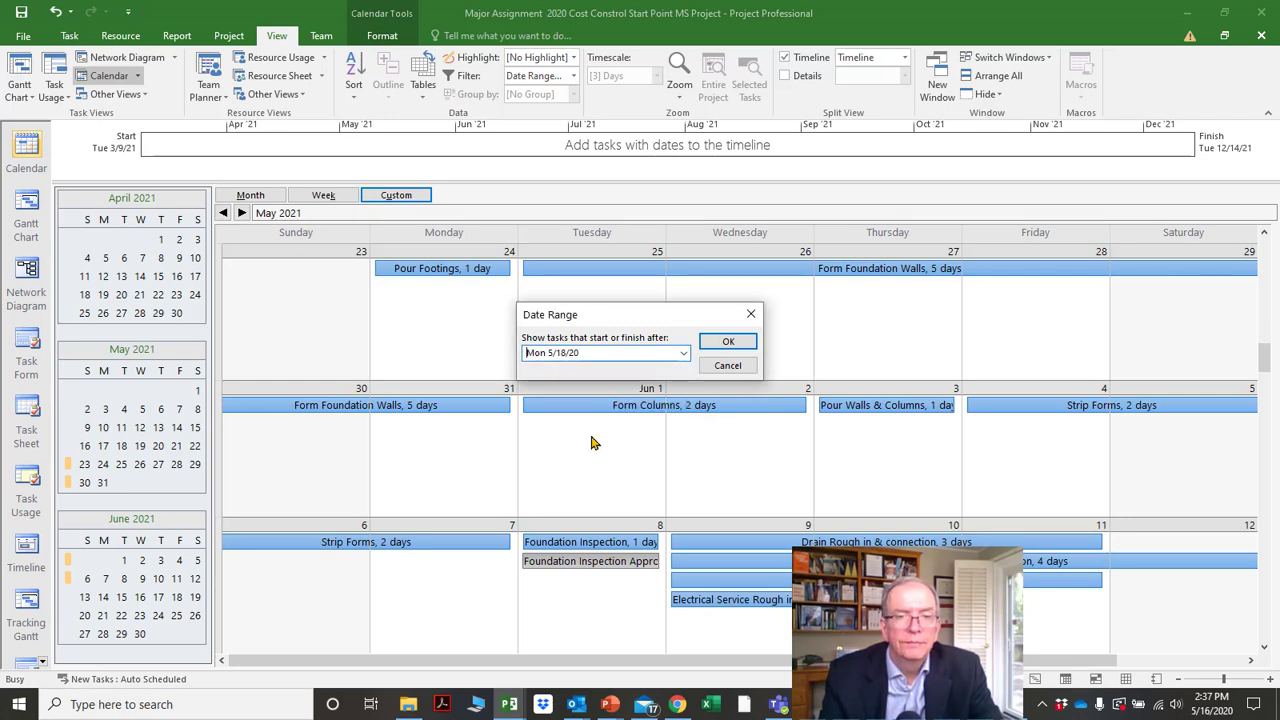
click(726, 343)
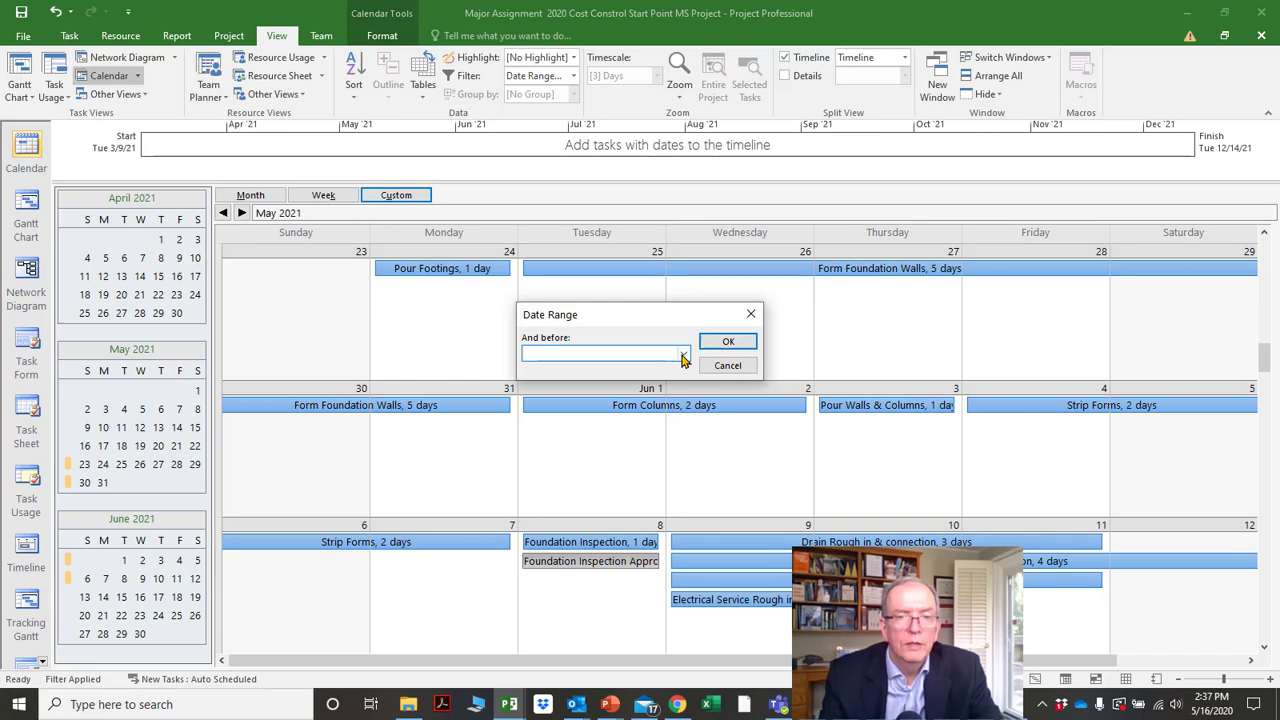
Set the And-before date to Mon 6/8/20 and apply the filter.
click(685, 358)
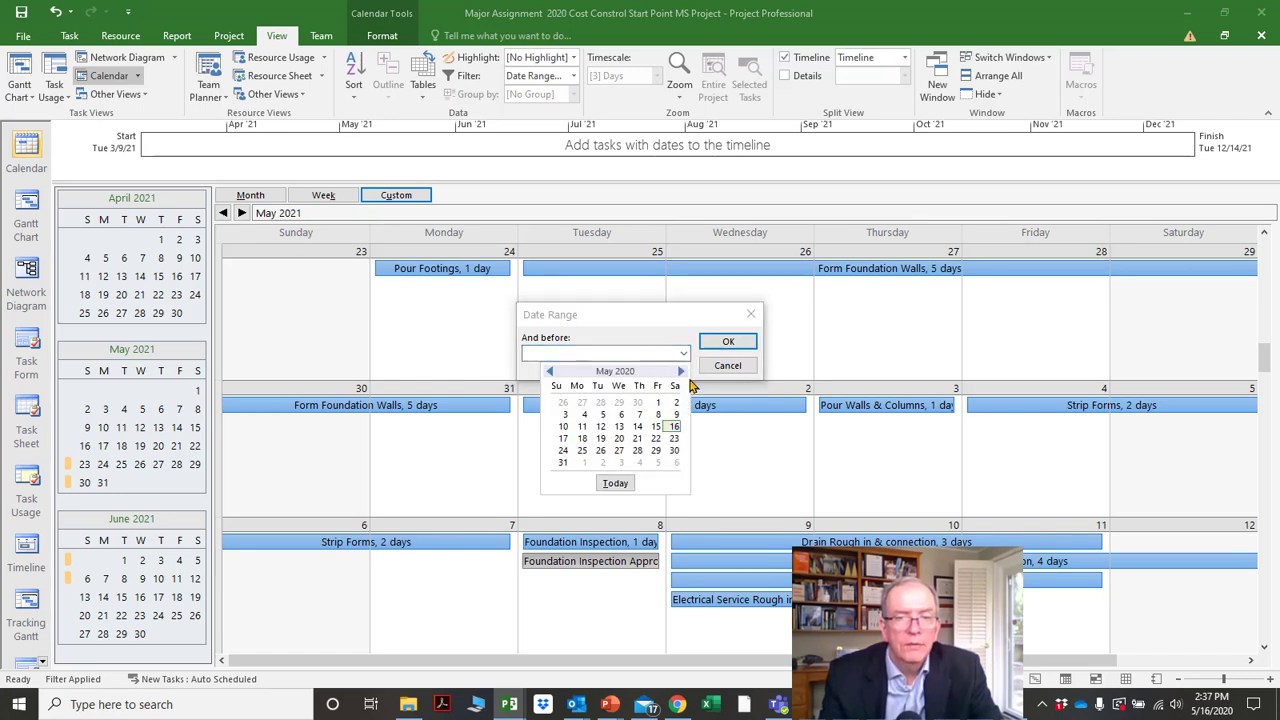
click(680, 372)
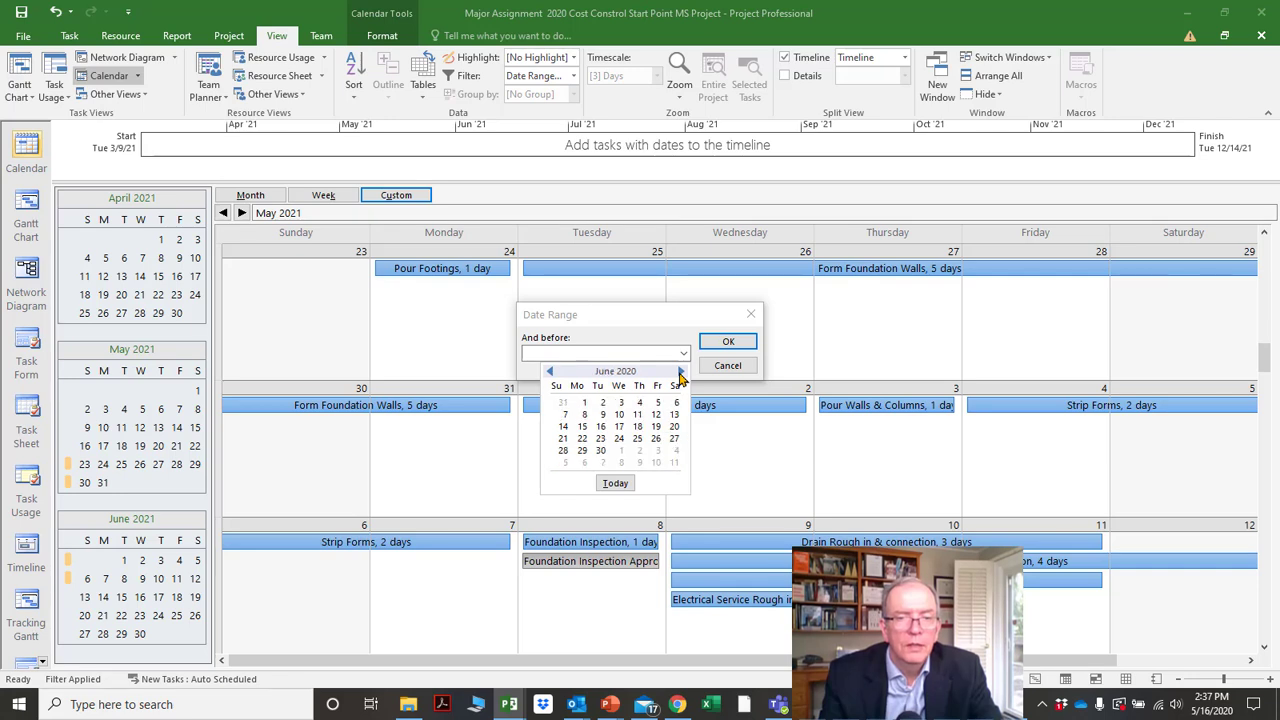
click(586, 418)
click(720, 344)
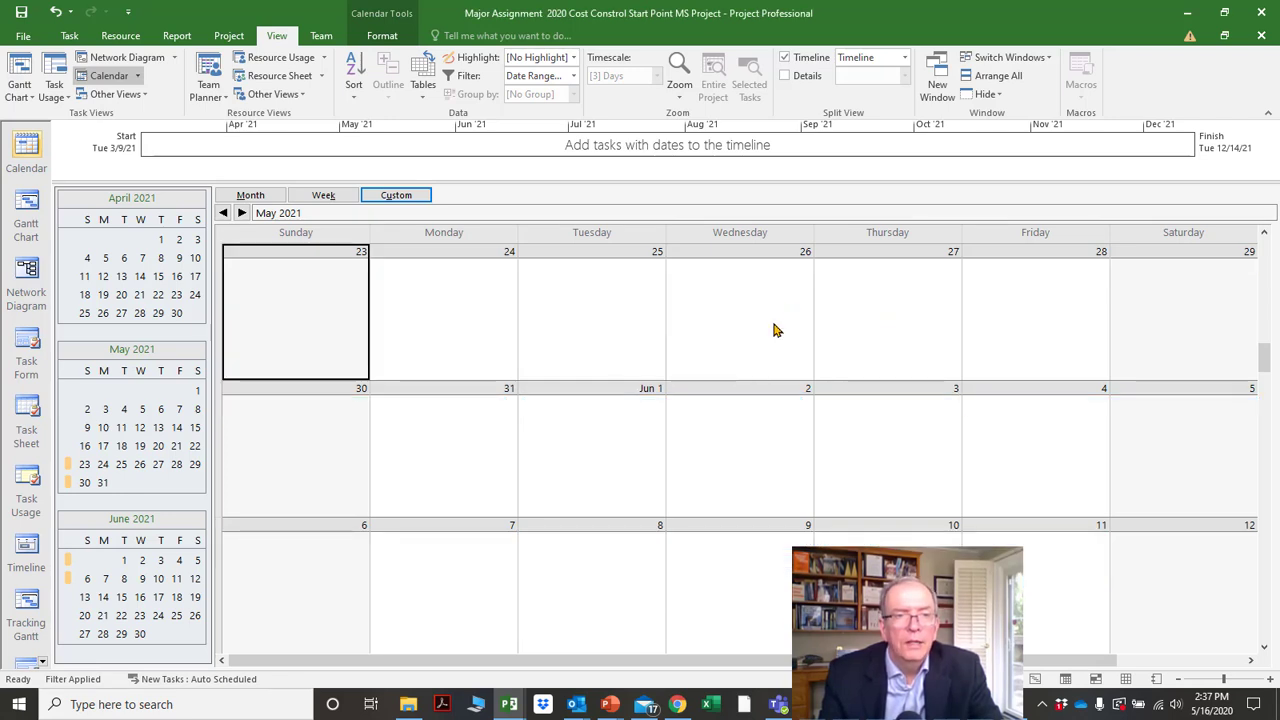
click(1264, 233)
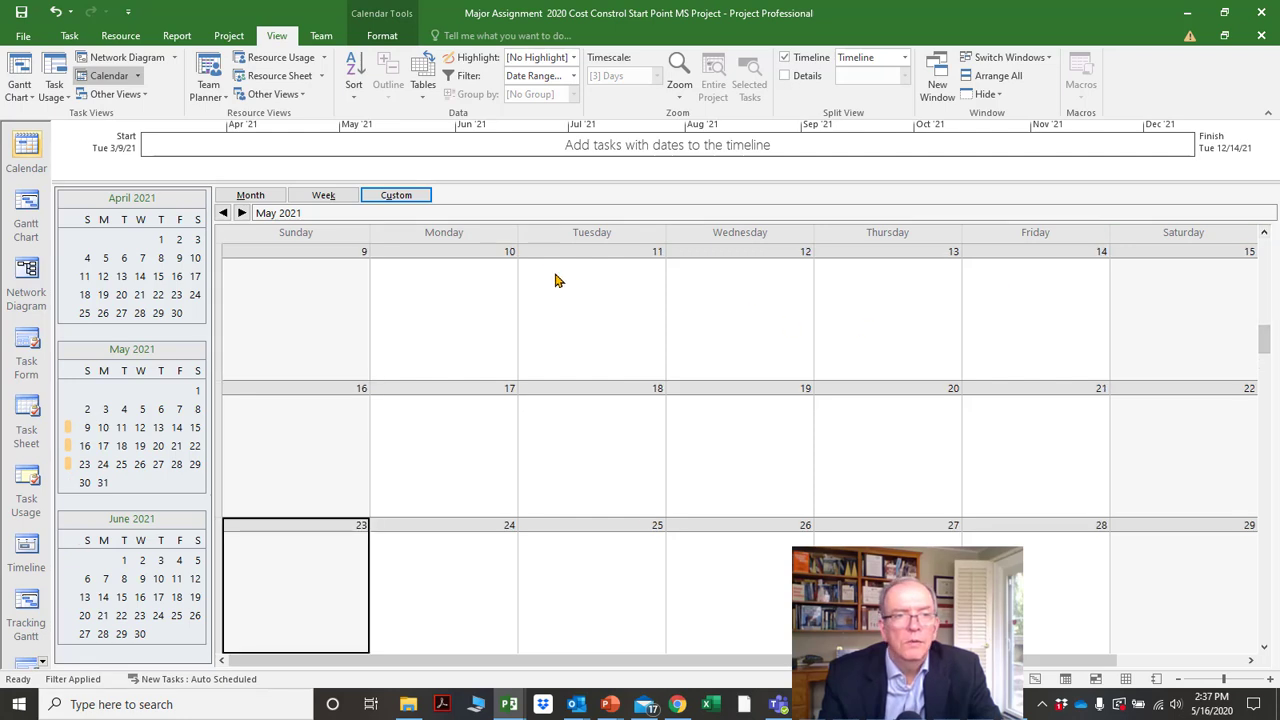
Cancel the calendar Zoom settings unchanged and open the Filter dropdown list.
click(377, 198)
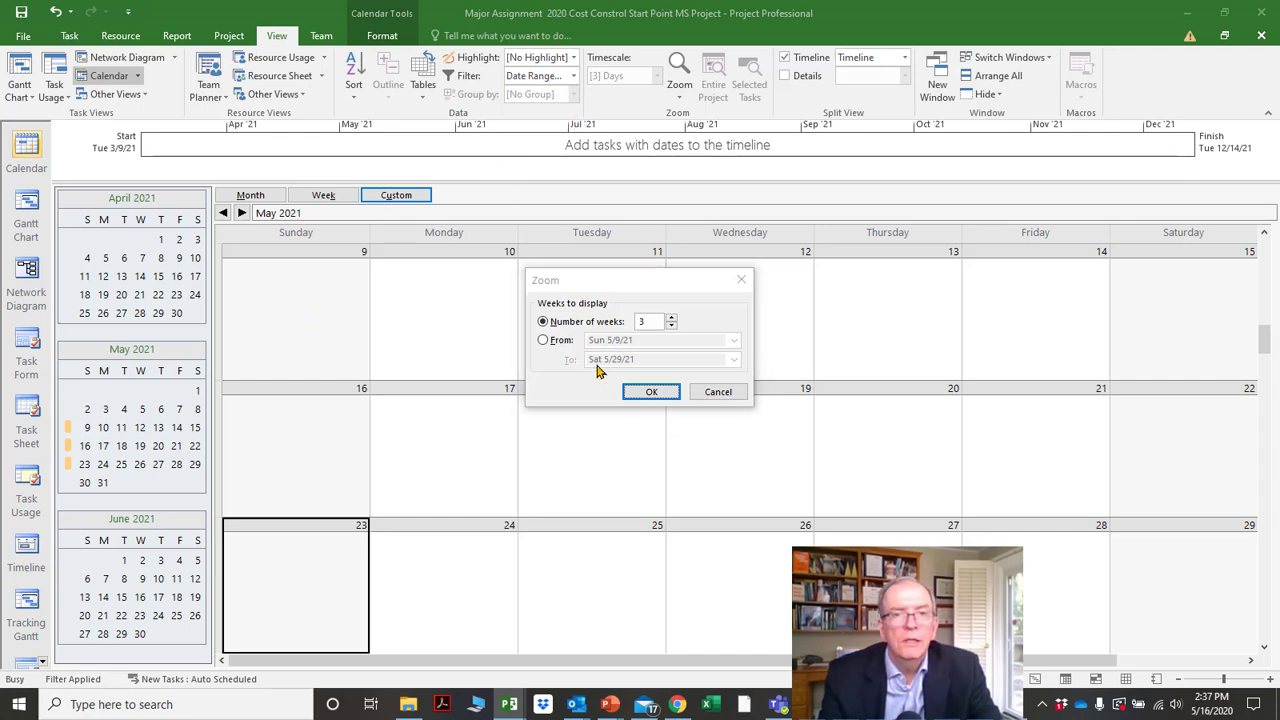
click(714, 392)
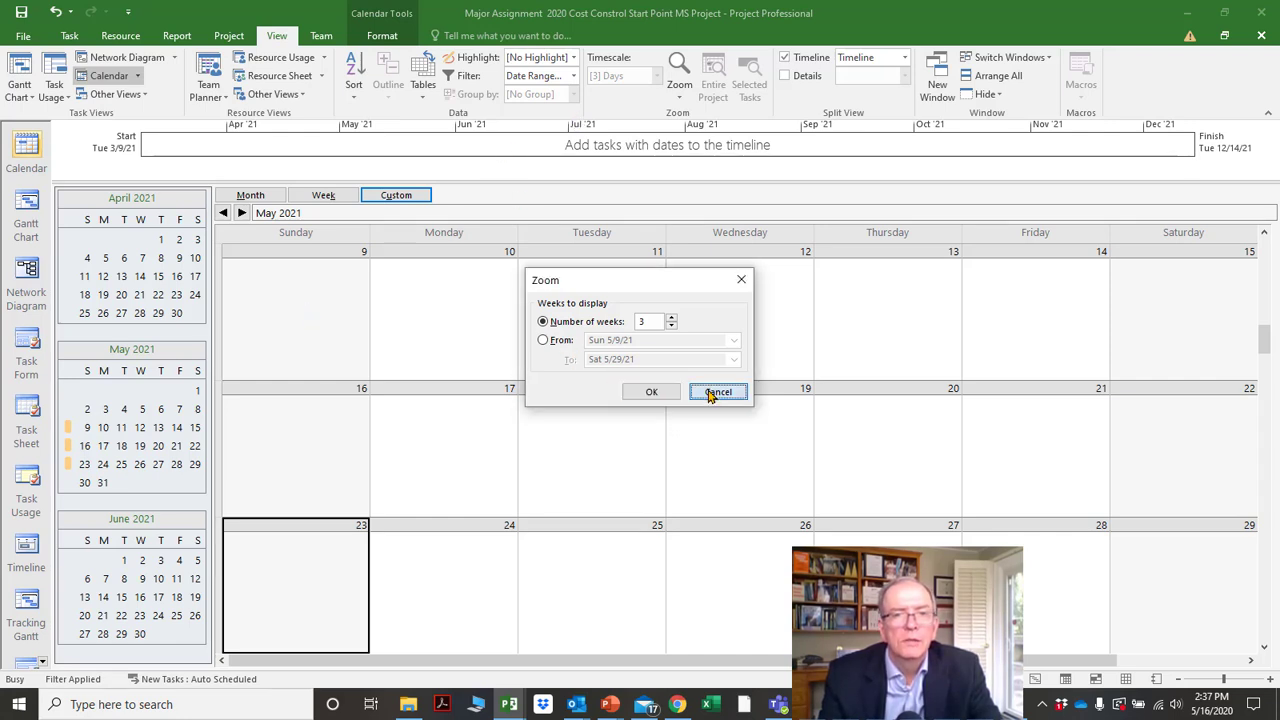
click(575, 76)
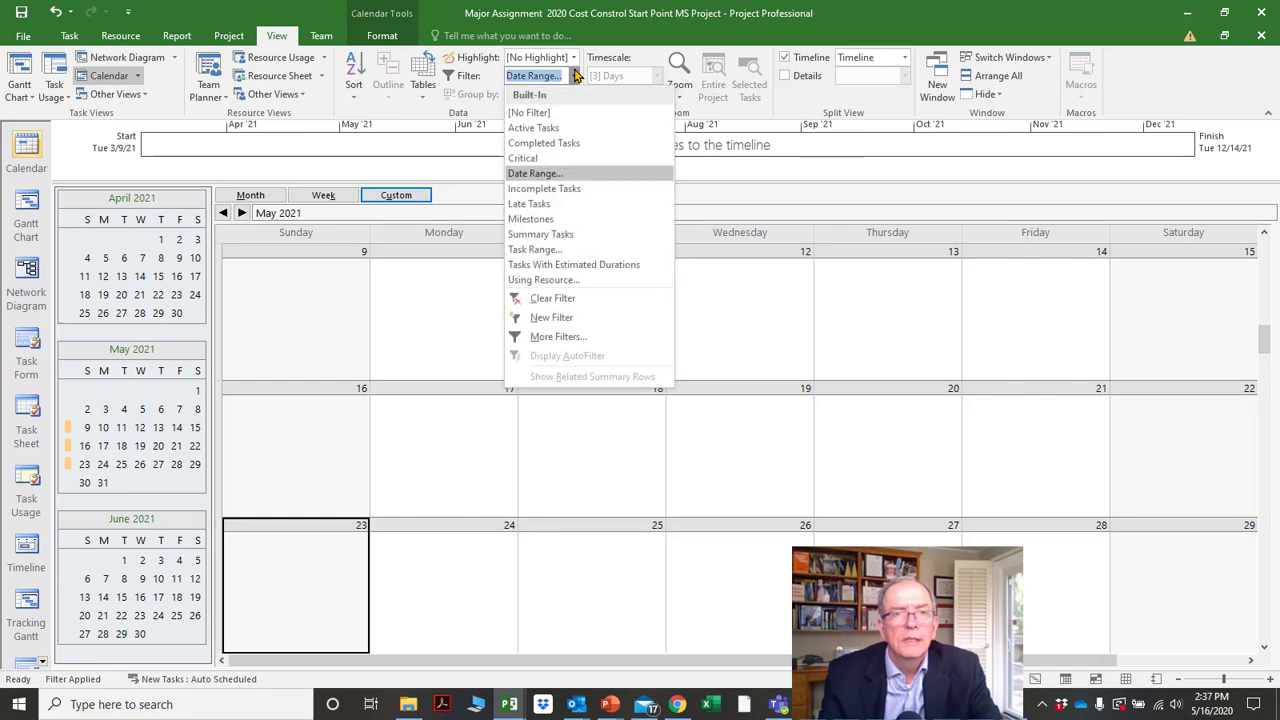
Start a Date Range filter and set the start date to Mon 5/17/21.
click(562, 175)
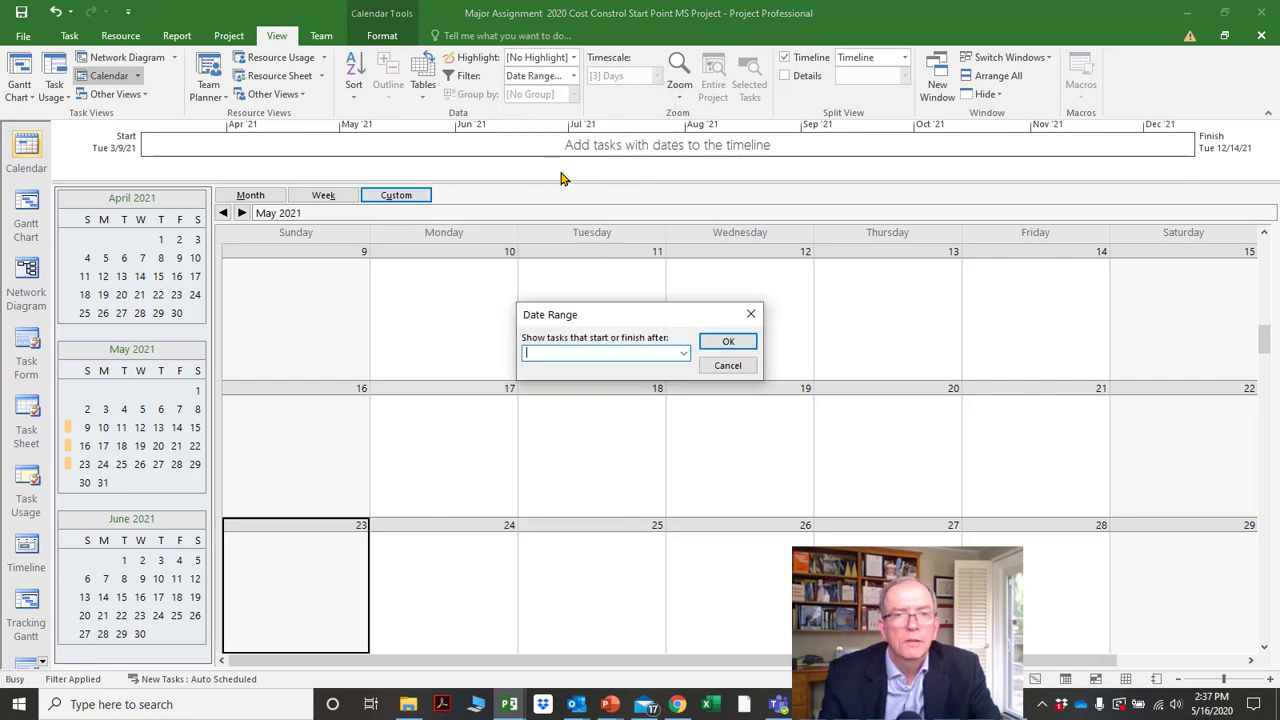
click(685, 353)
click(680, 372)
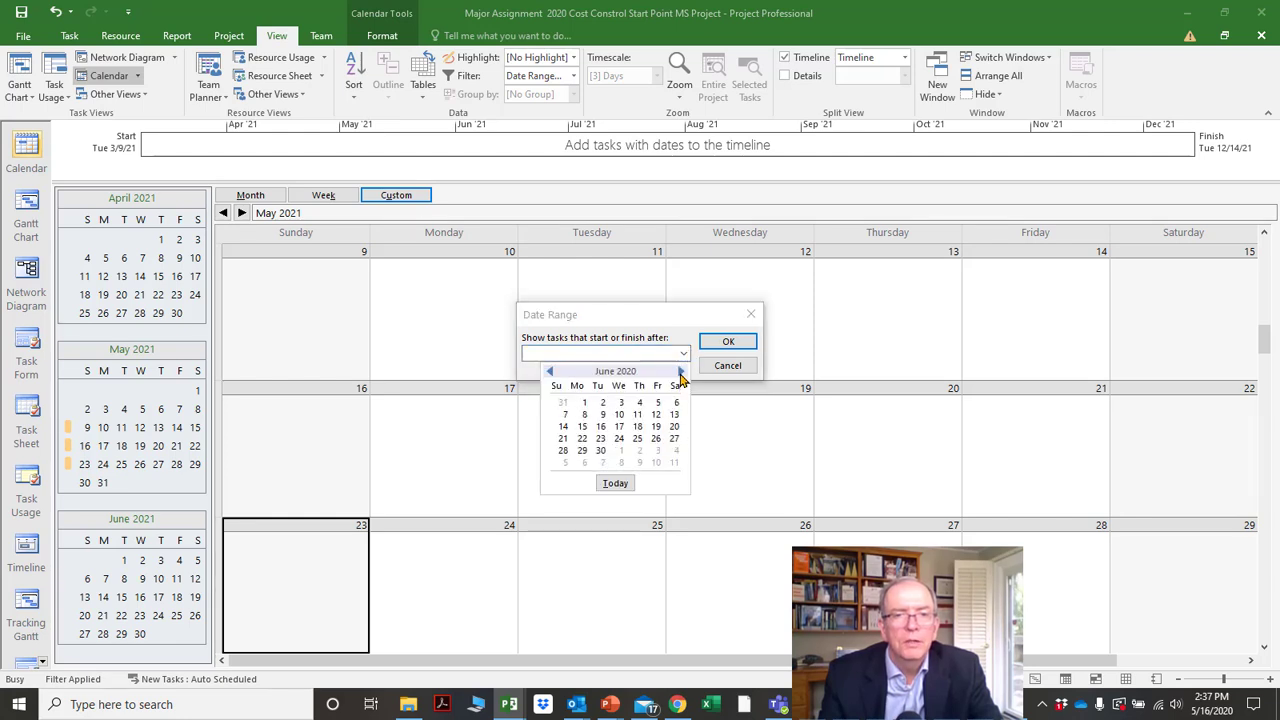
click(680, 372)
click(680, 372)
click(680, 372)
click(680, 372)
click(680, 372)
click(680, 372)
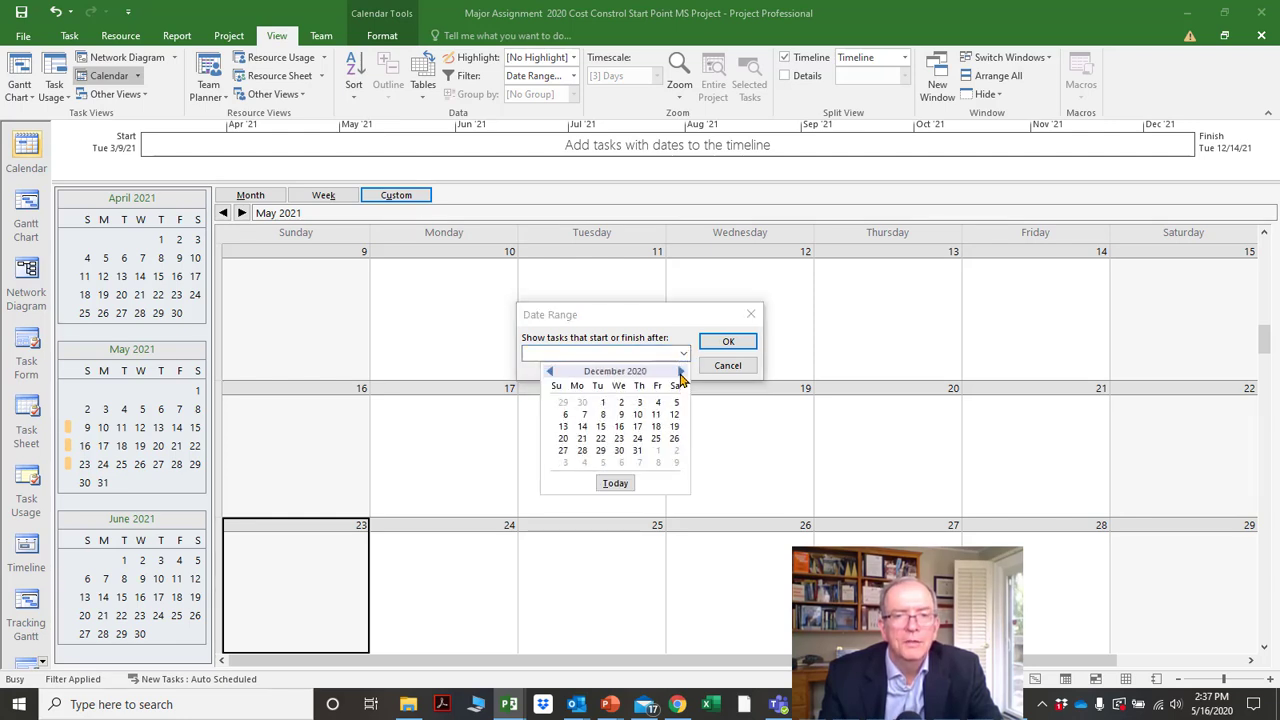
click(680, 372)
click(680, 372)
click(680, 372)
click(680, 372)
click(680, 372)
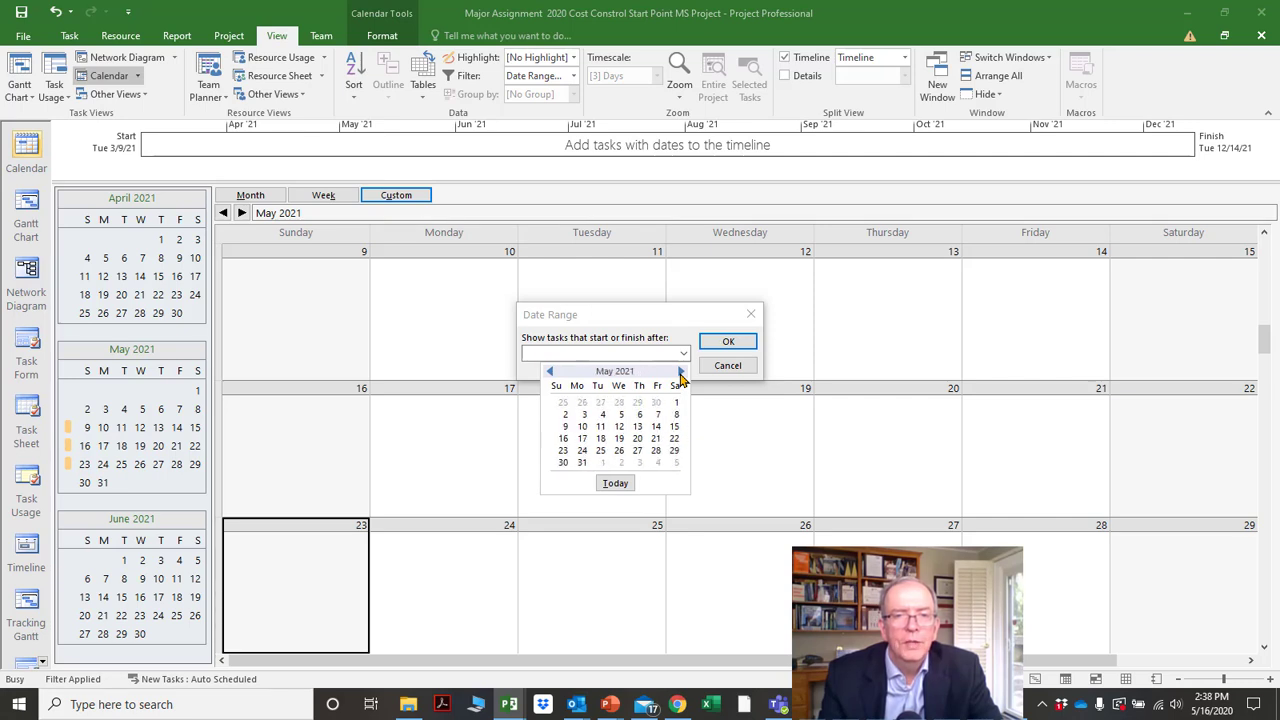
click(583, 443)
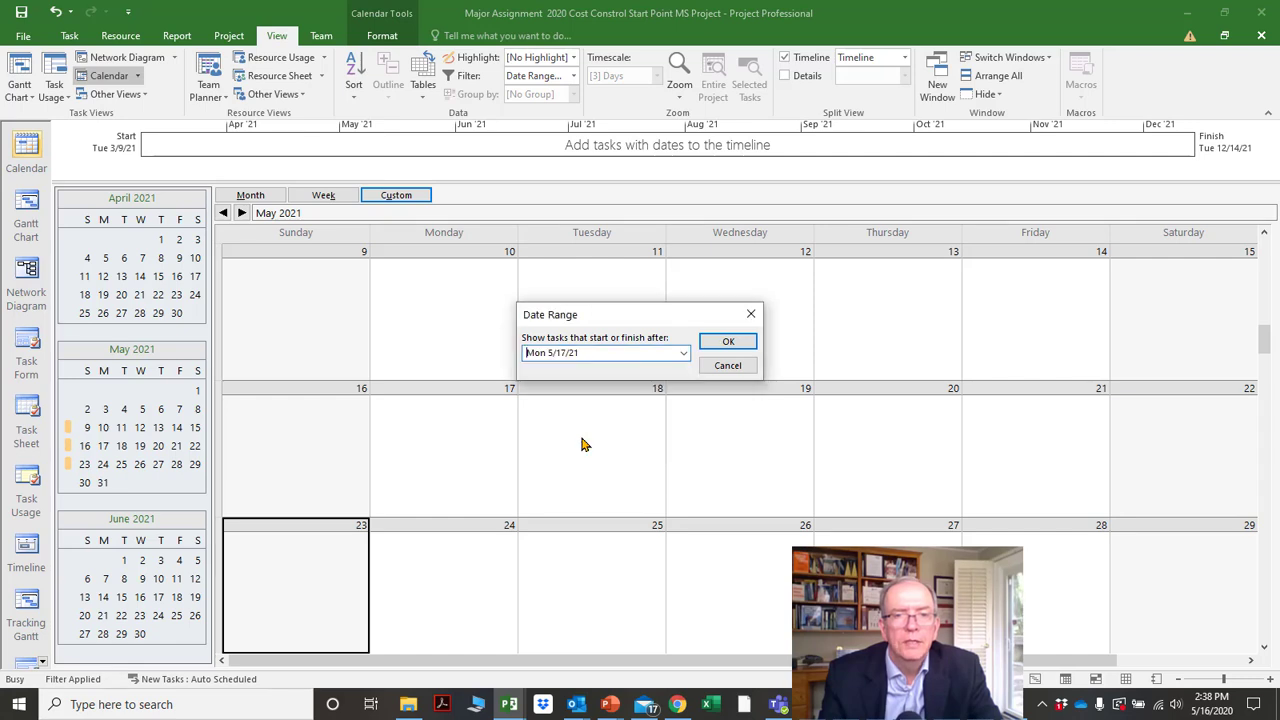
click(719, 345)
Set the end date to Mon 5/31/21 and apply the filter.
click(682, 353)
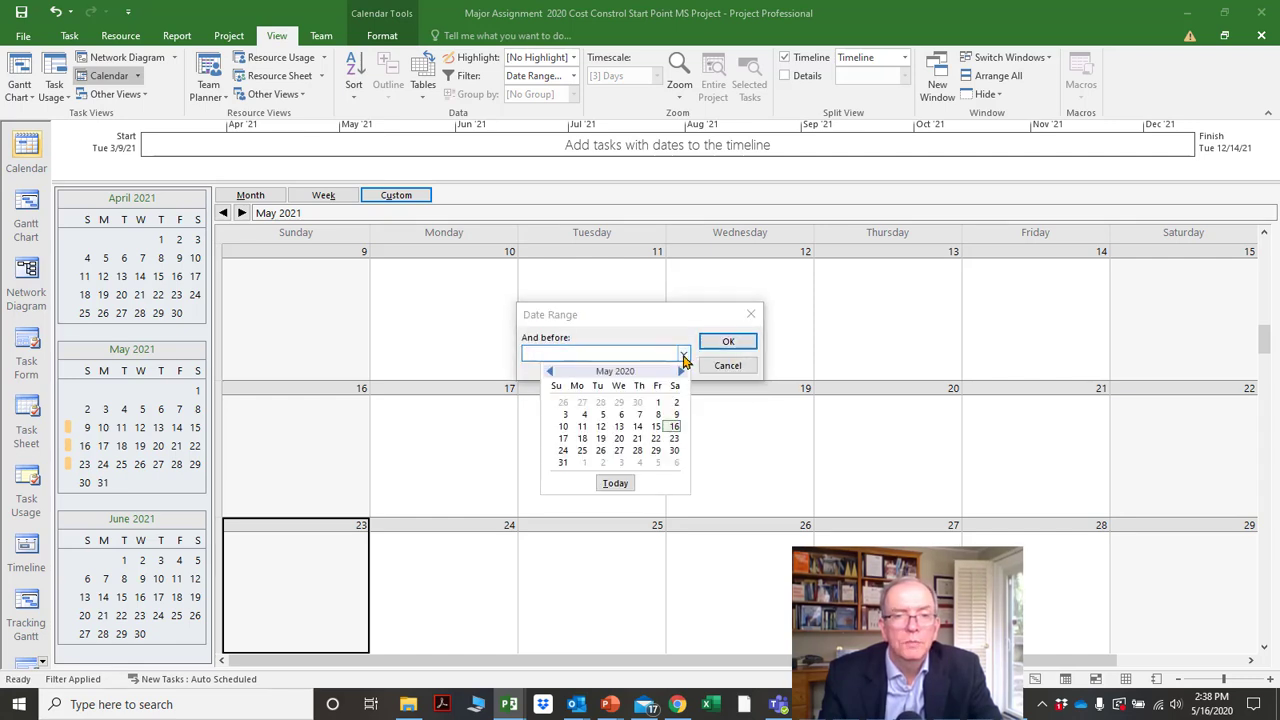
click(678, 375)
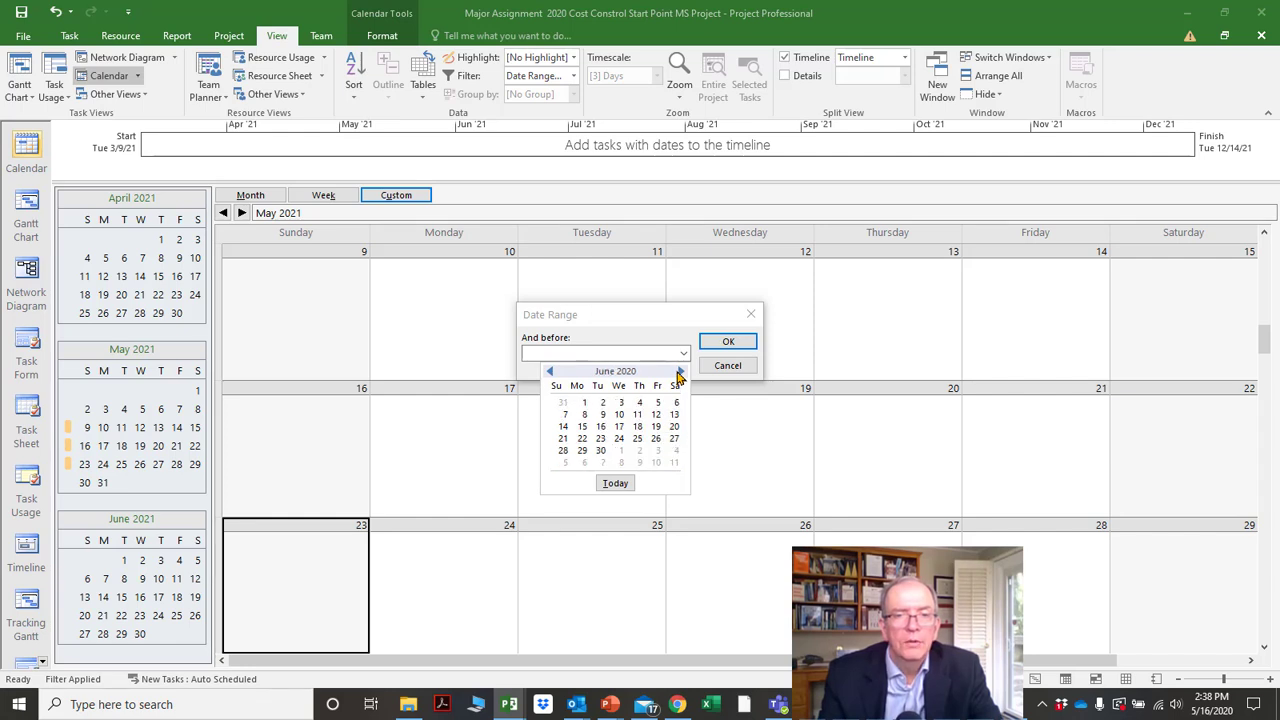
click(678, 375)
click(678, 375)
click(678, 375)
click(678, 375)
click(678, 375)
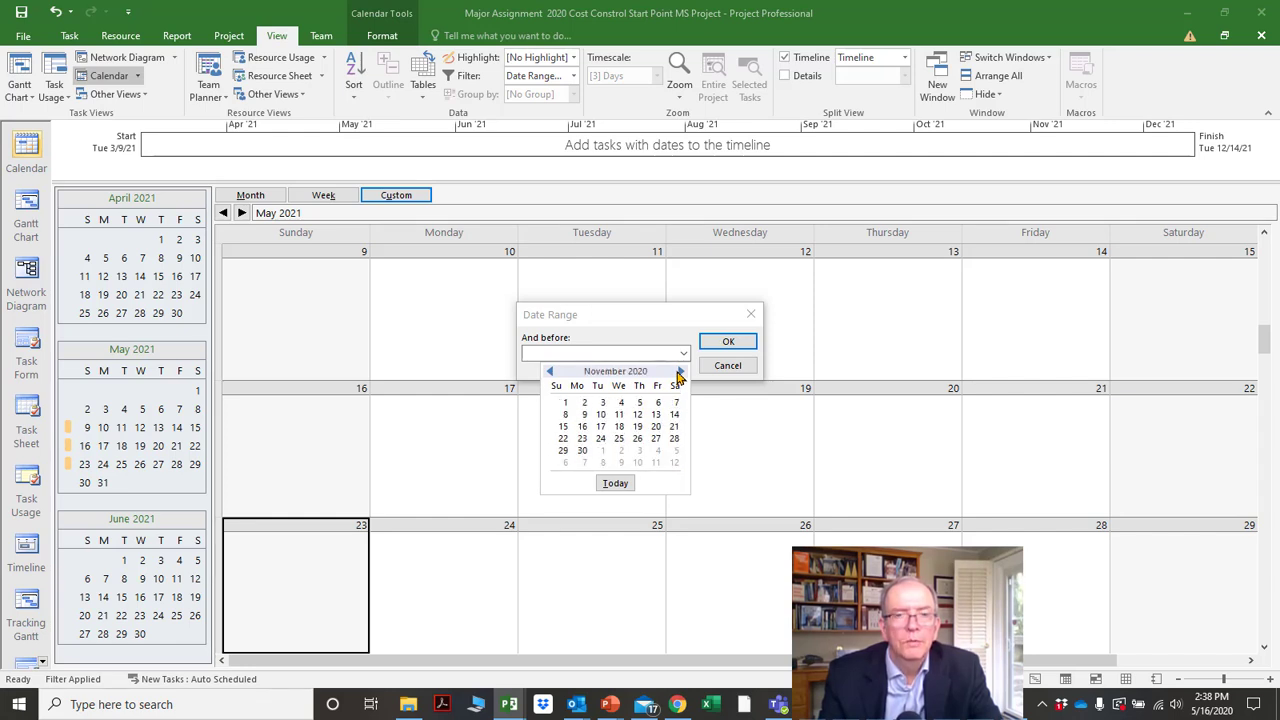
click(678, 375)
click(678, 375)
click(678, 375)
click(678, 375)
click(678, 375)
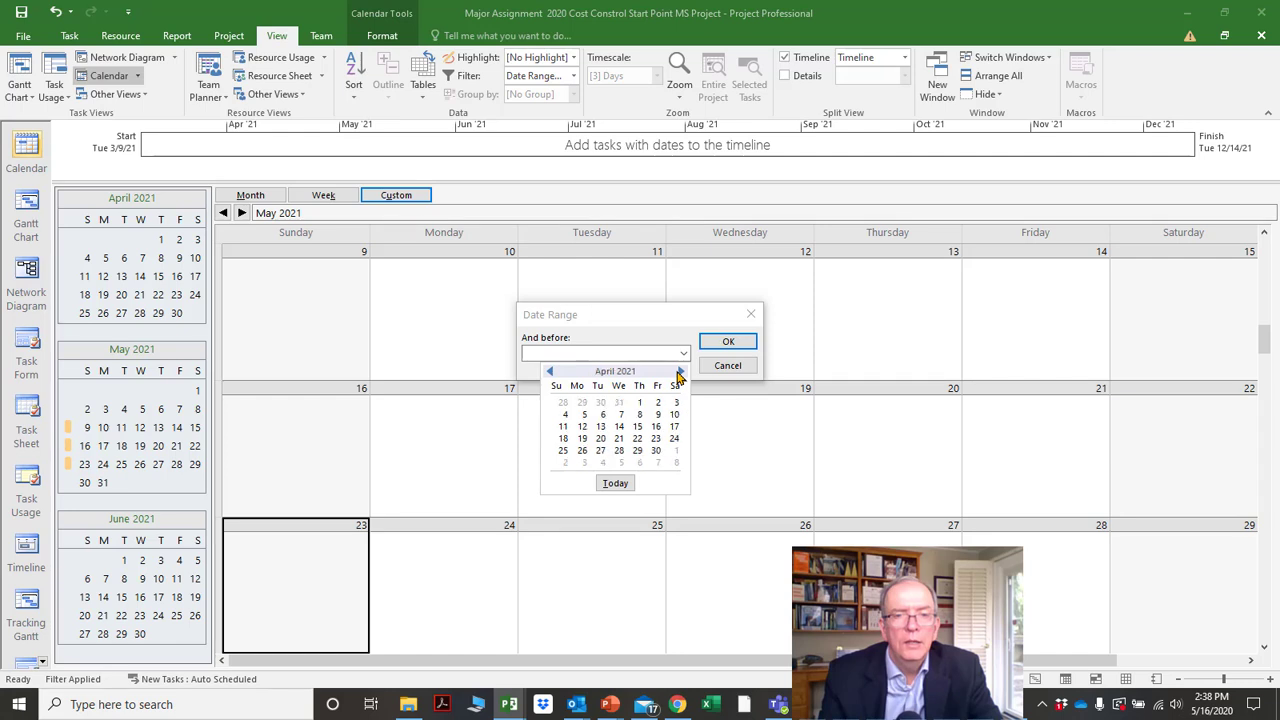
click(678, 375)
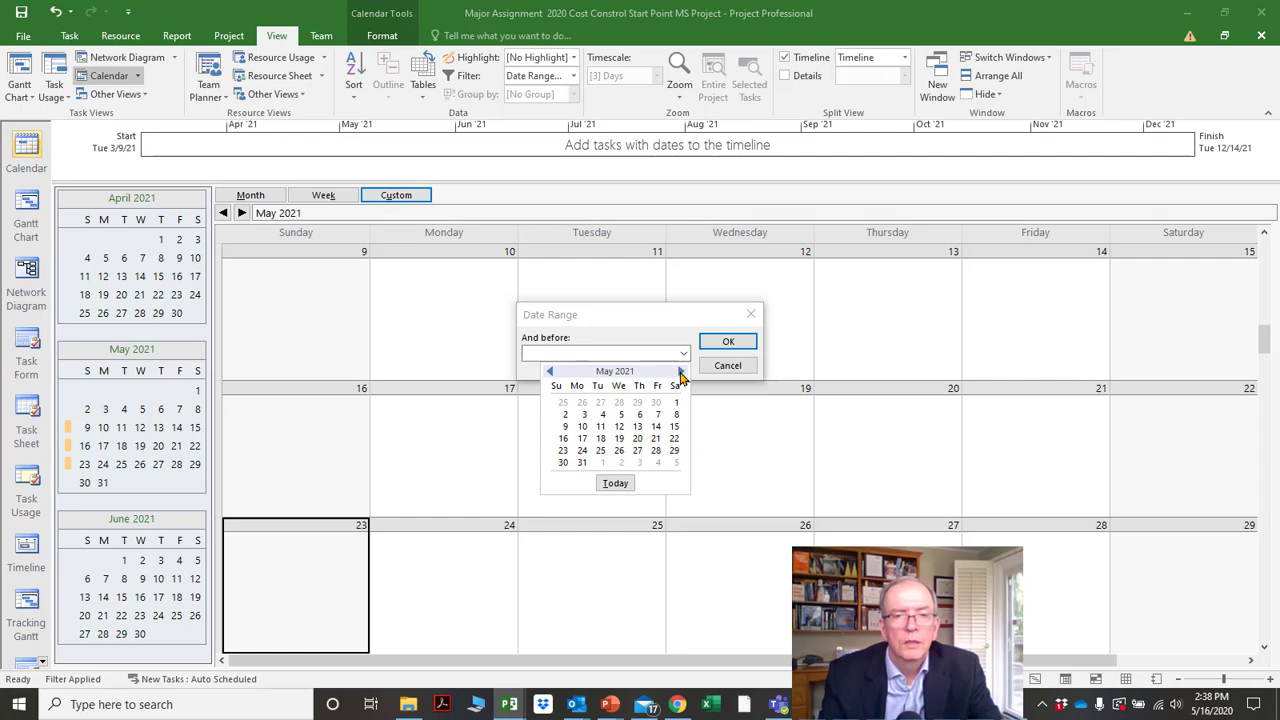
click(583, 464)
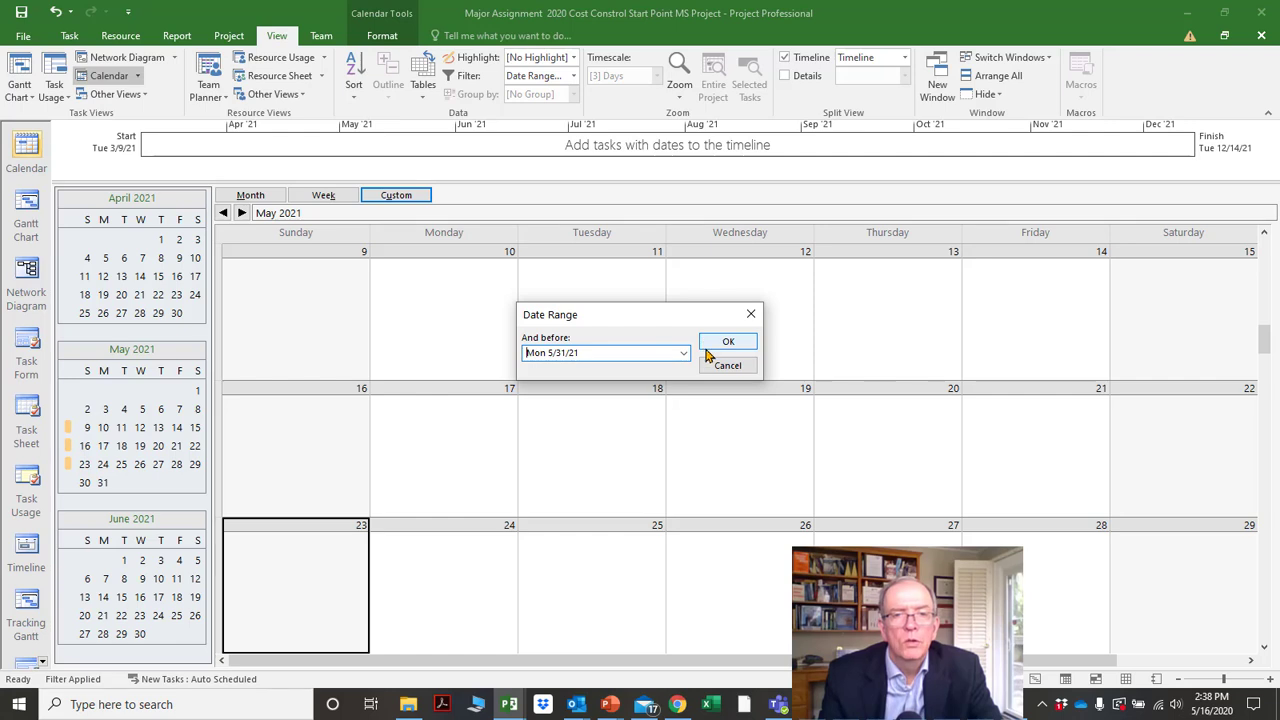
click(710, 345)
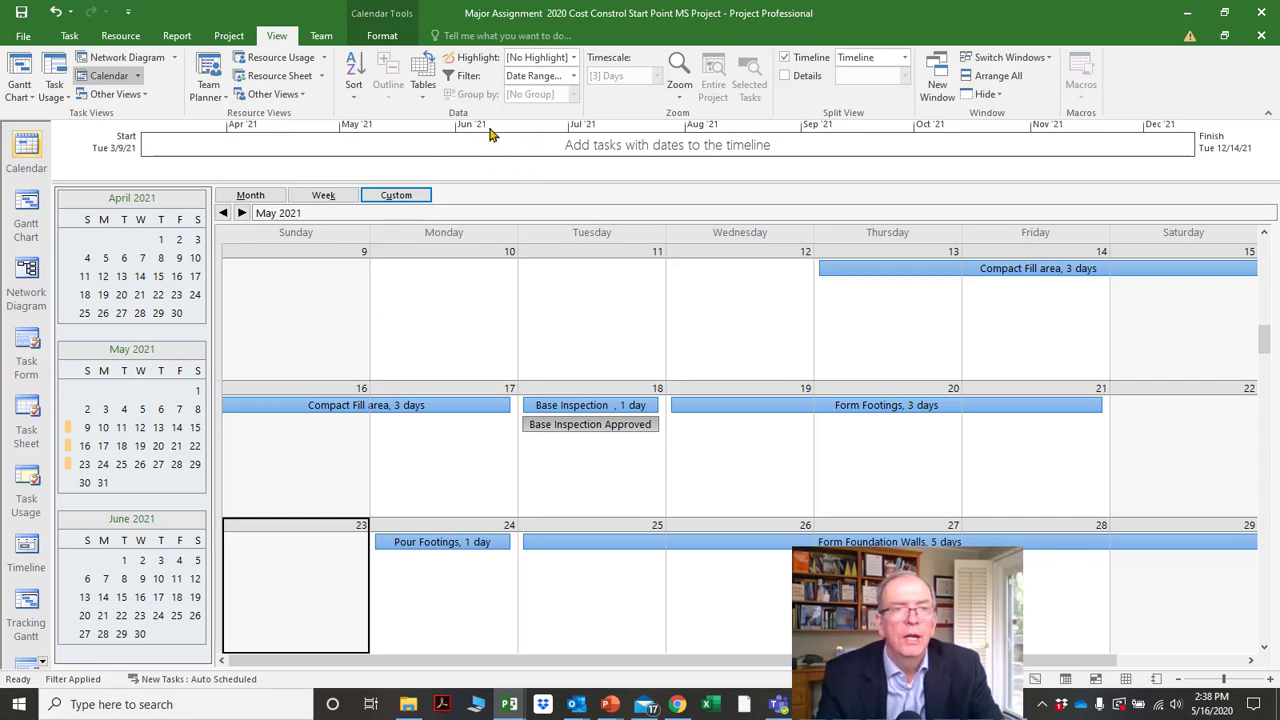
Open the calendar's Custom Zoom dialog, which shows 3 weeks displayed.
click(390, 197)
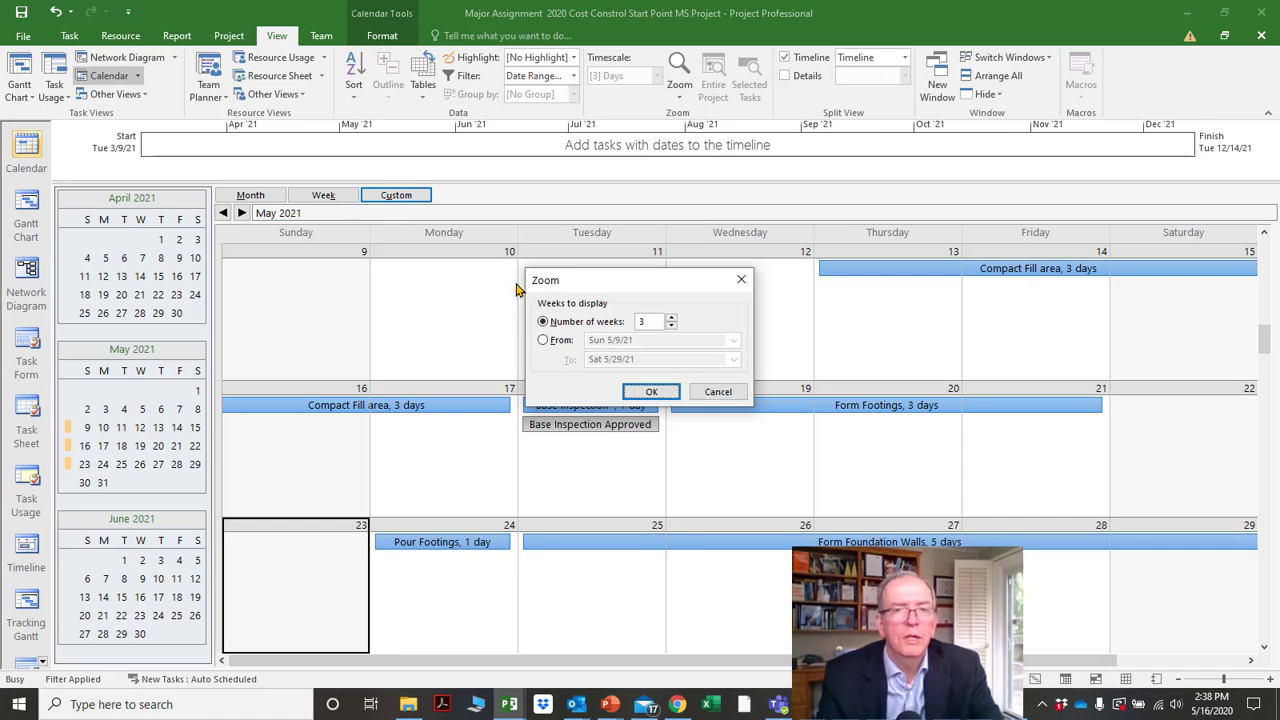
Close Zoom unchanged, try then cancel the Using Resource filter, and reopen the filter list.
click(740, 283)
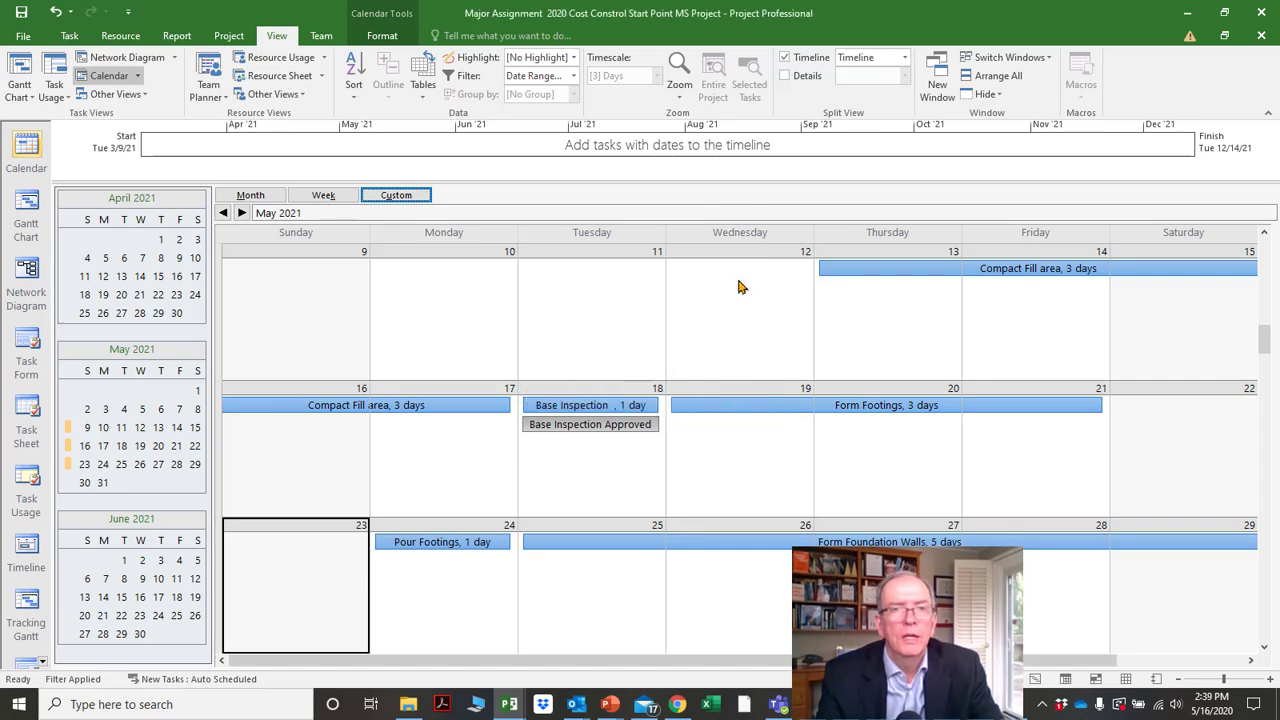
click(574, 77)
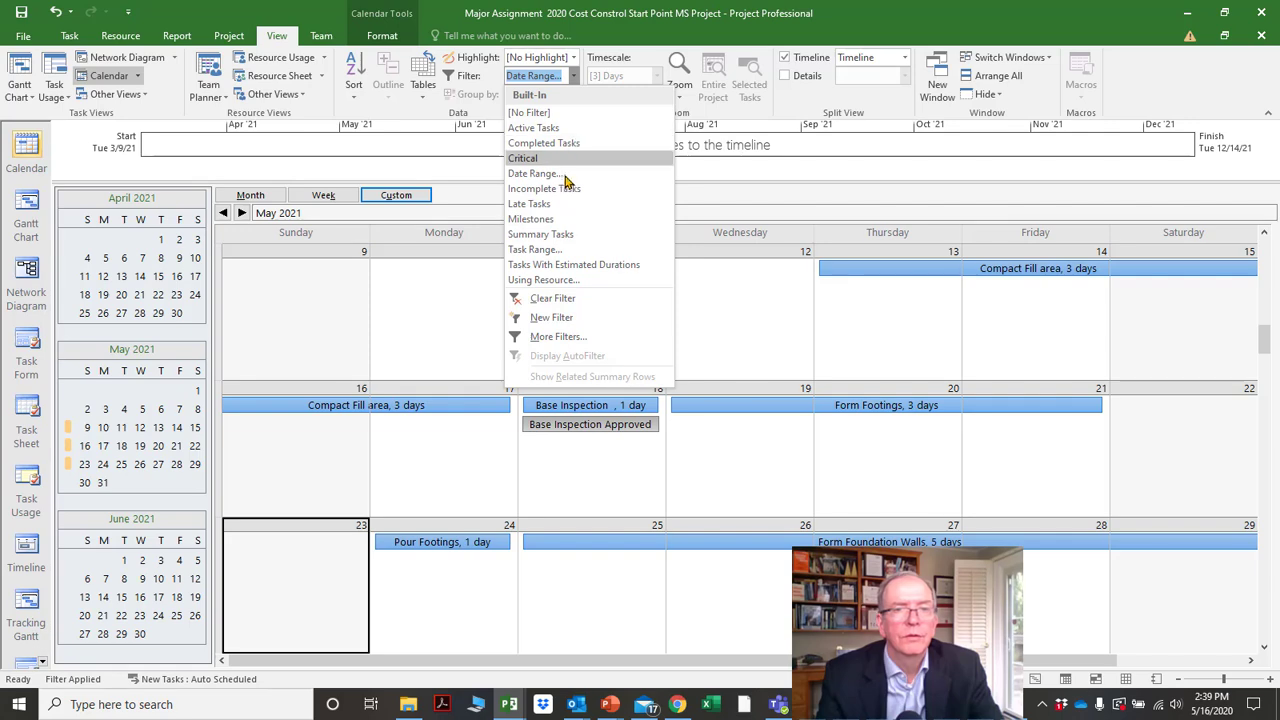
click(545, 280)
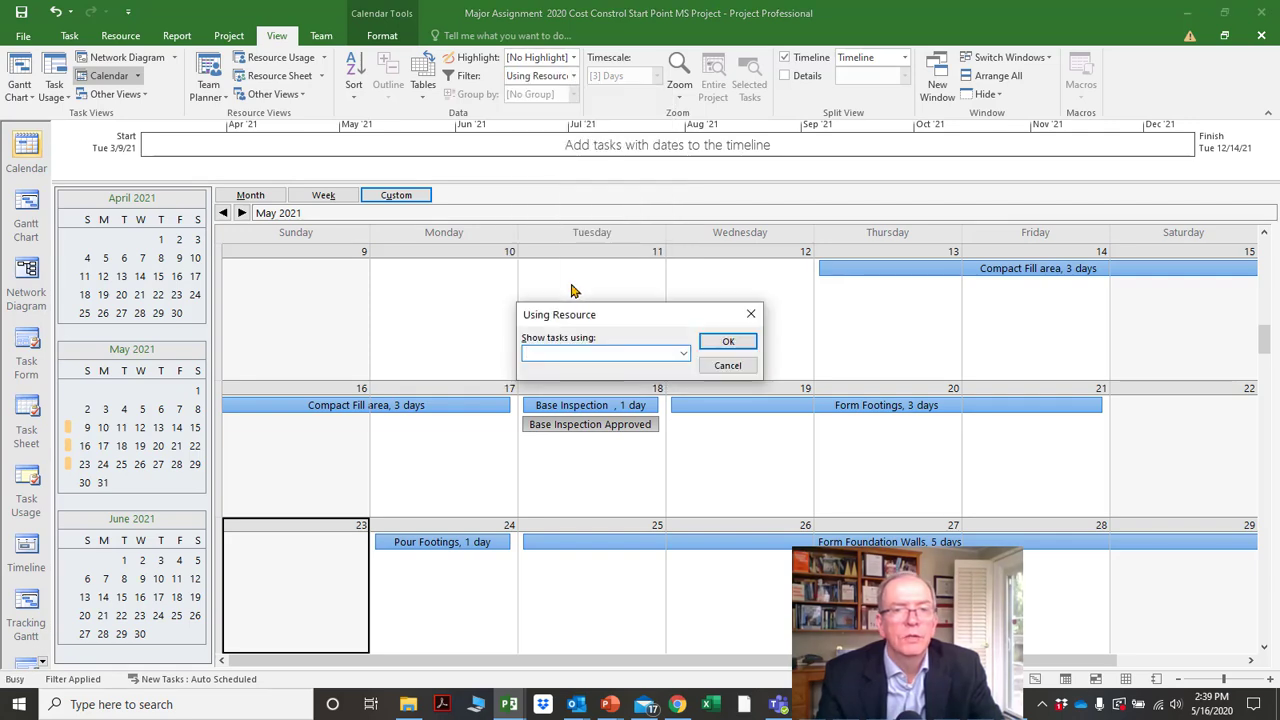
click(684, 353)
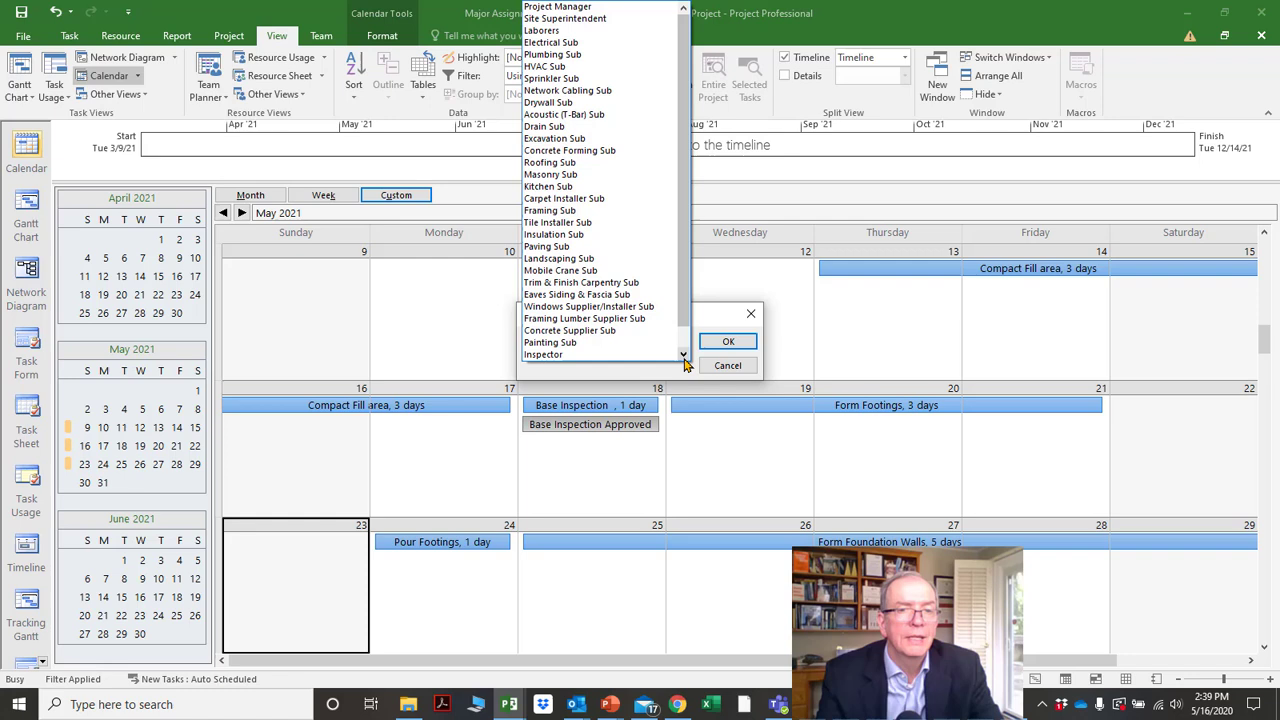
click(756, 323)
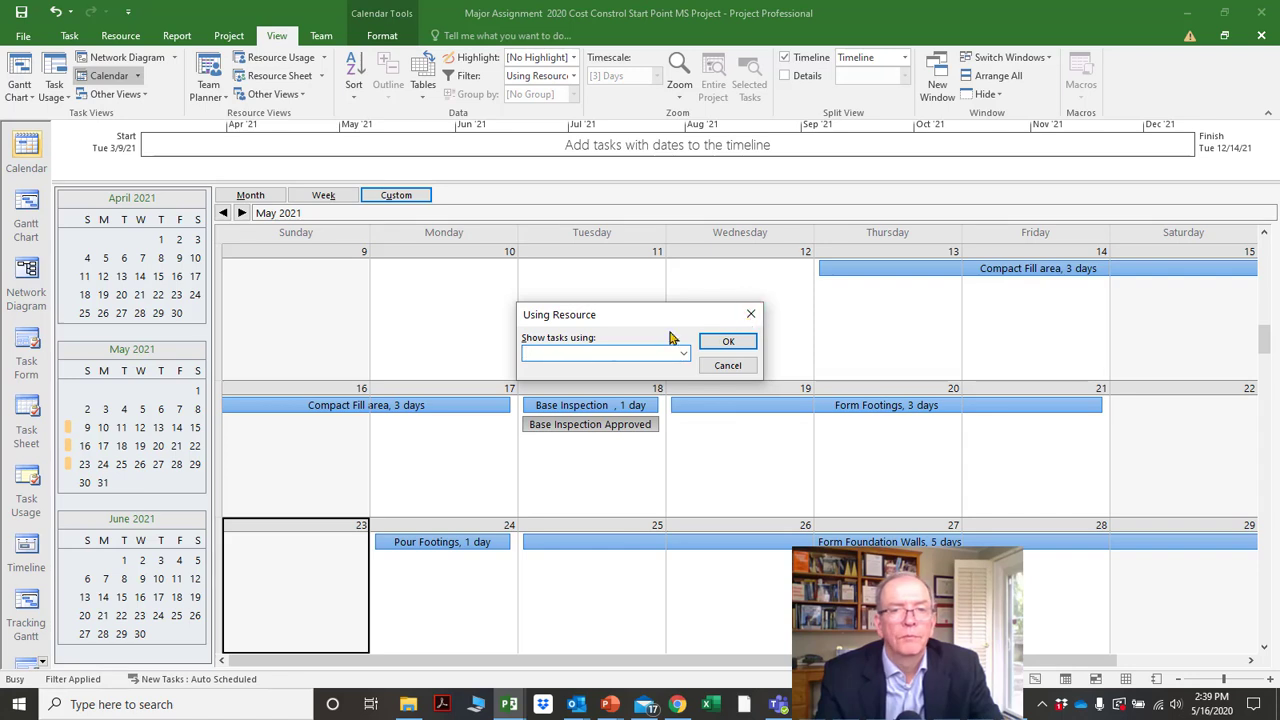
click(756, 323)
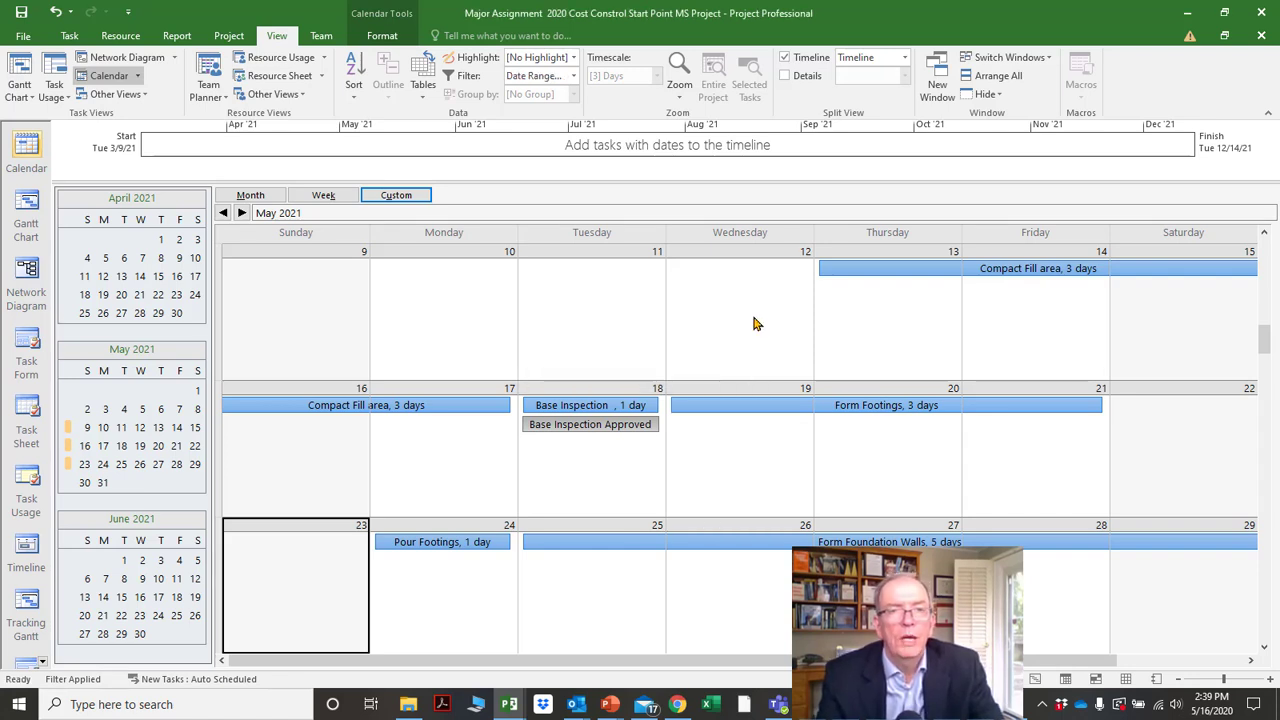
click(574, 77)
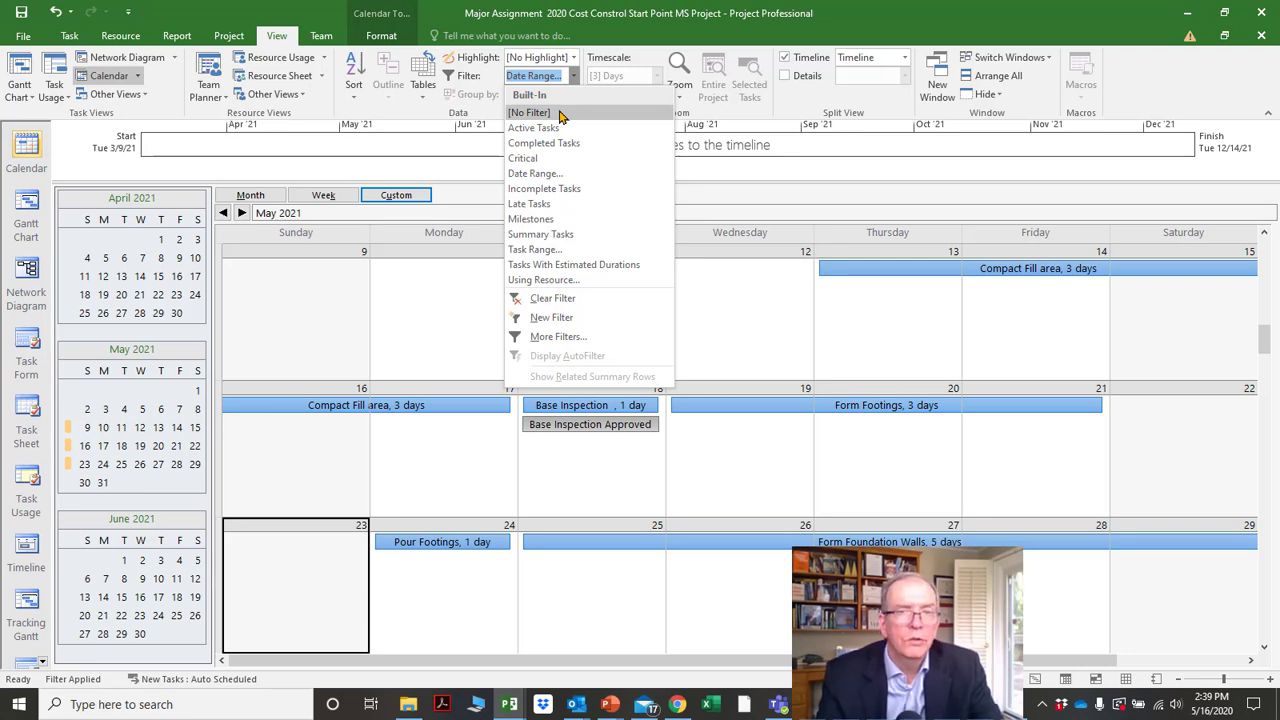
Apply [No Filter] to show all tasks, then return to the Gantt Chart view.
click(560, 113)
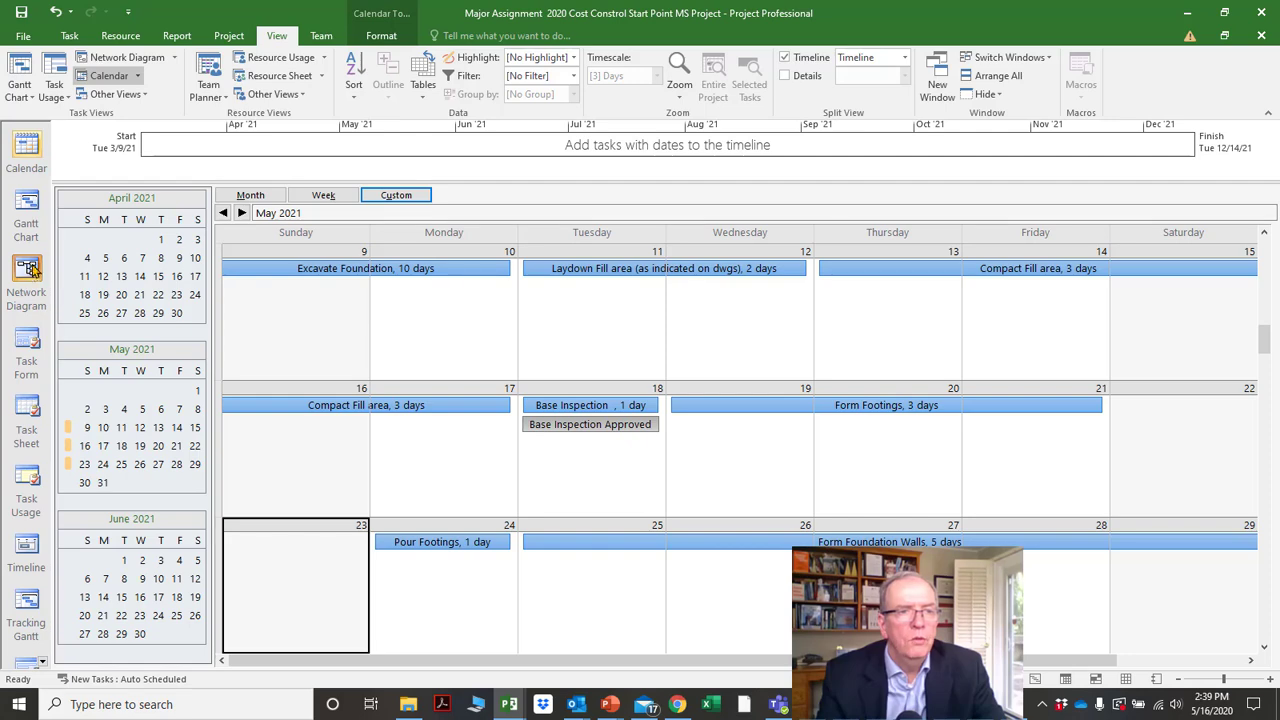
click(27, 203)
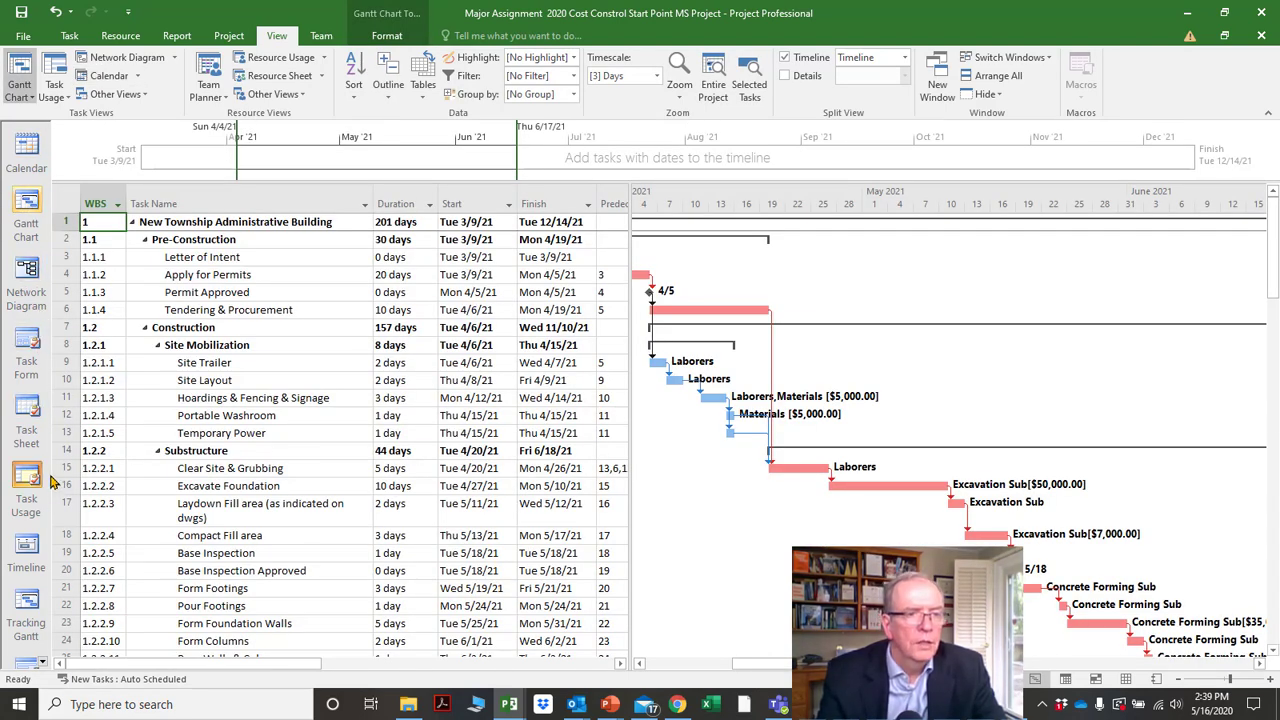
In Tracking Gantt, scroll the chart to the Excavate Foundation task's bars.
click(31, 614)
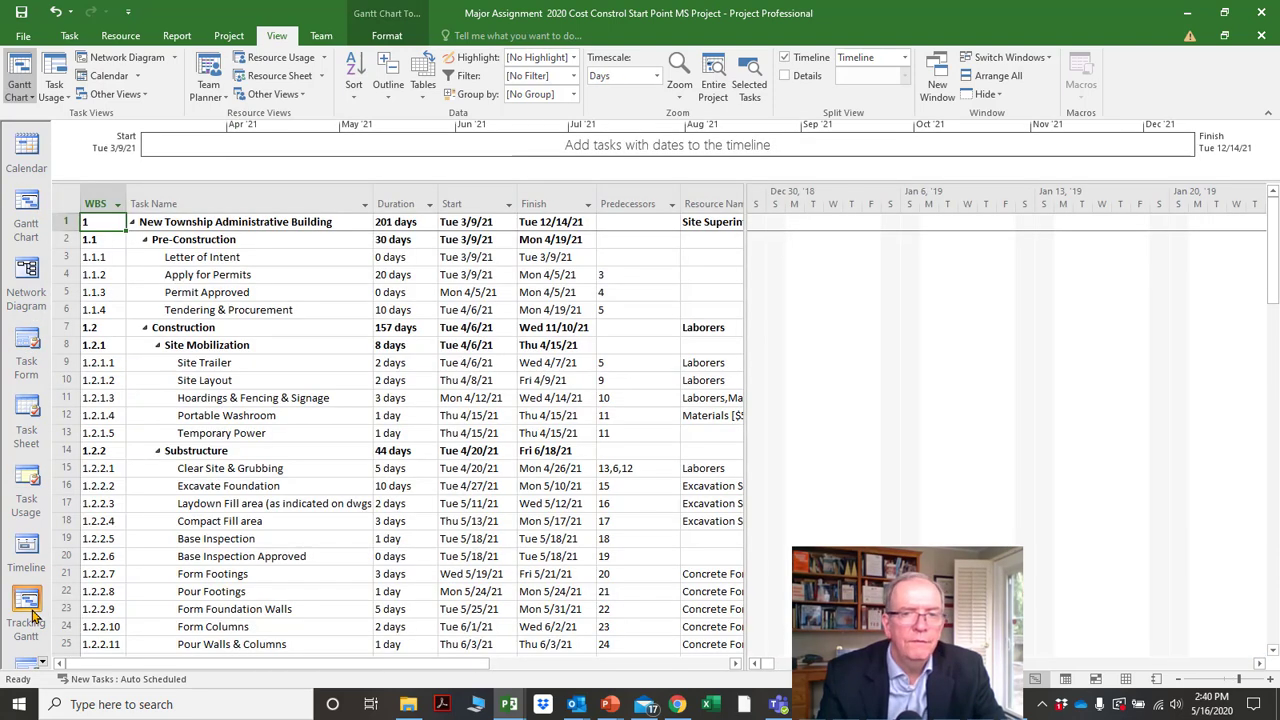
click(231, 485)
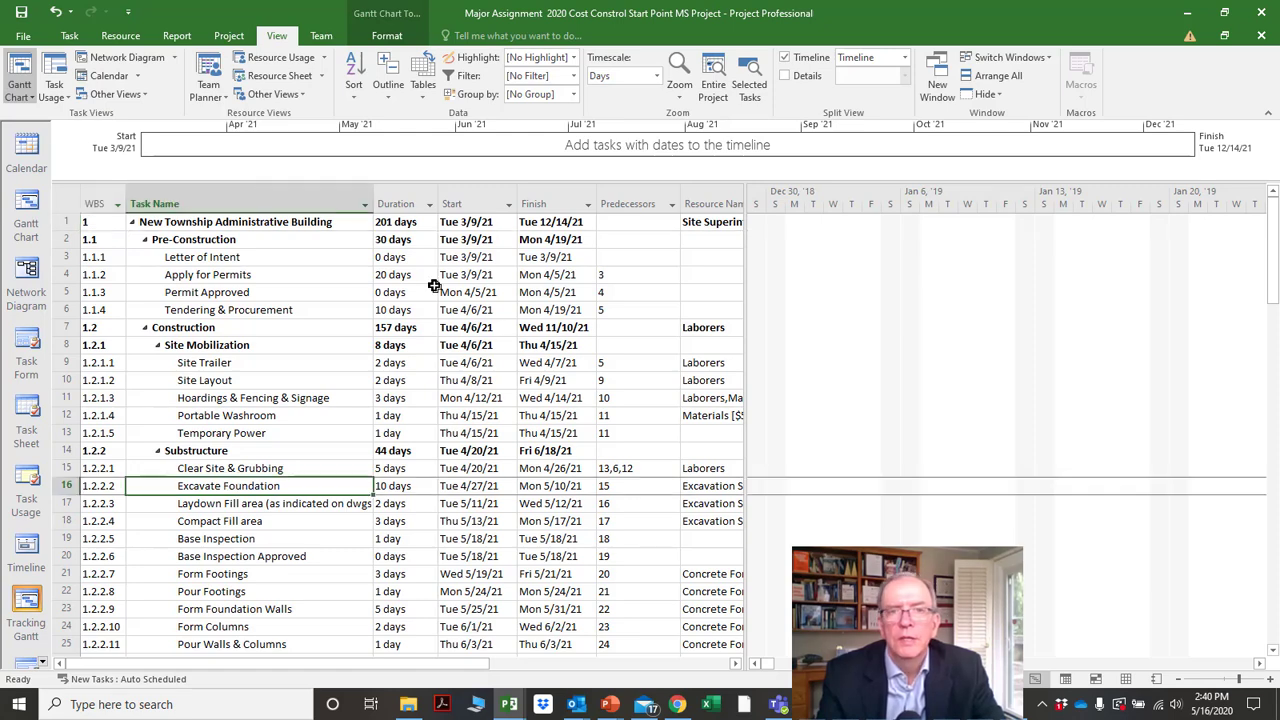
click(69, 35)
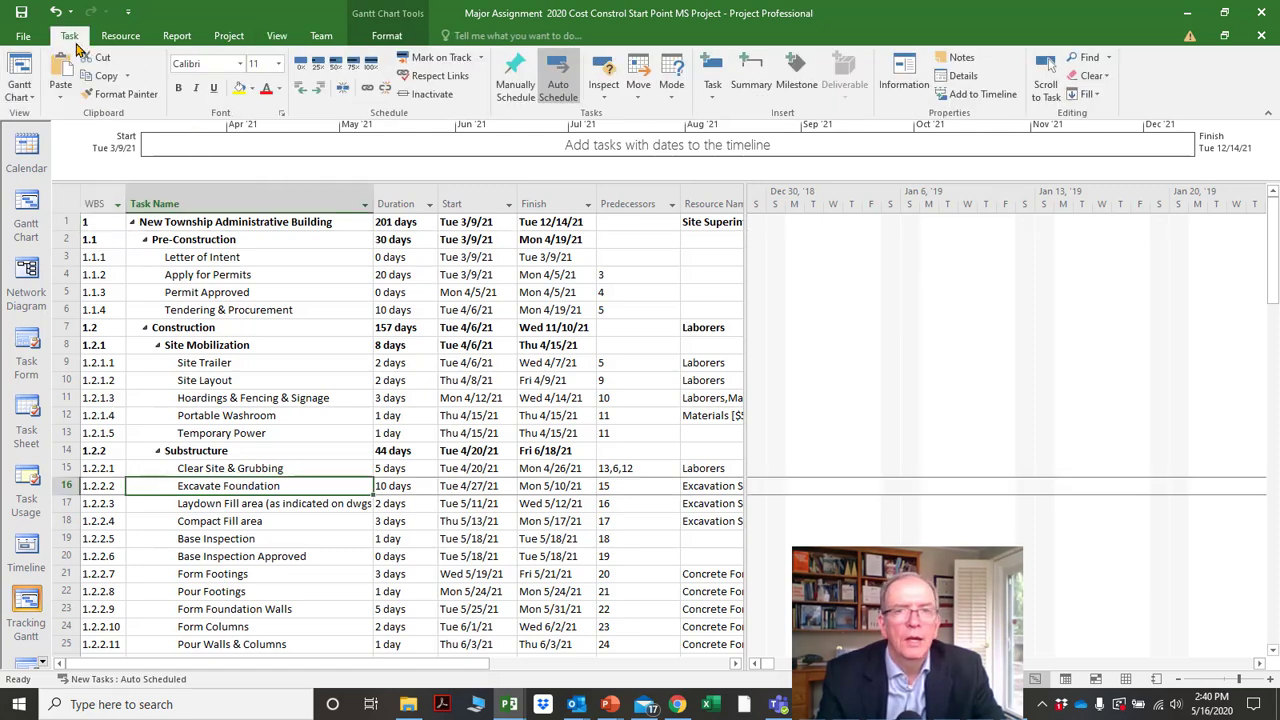
click(1045, 72)
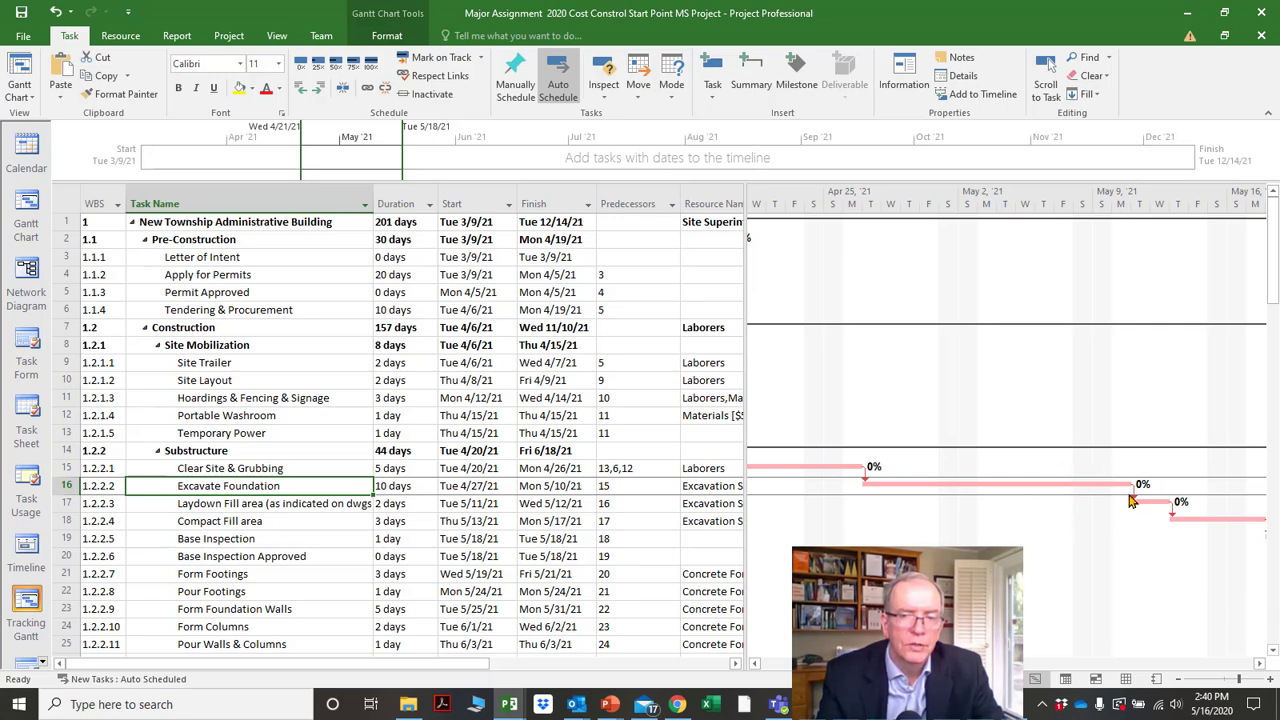
Select Compact Fill area, then switch to the Resource Sheet view.
click(262, 517)
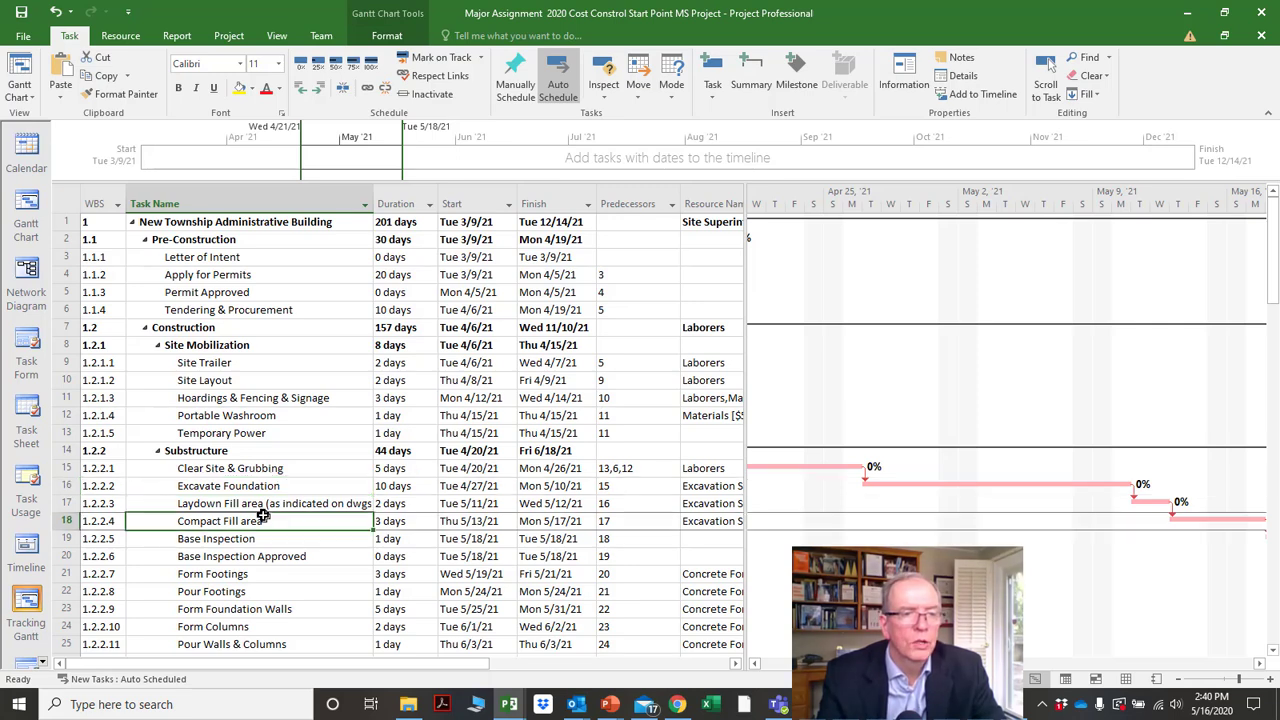
click(42, 660)
click(42, 662)
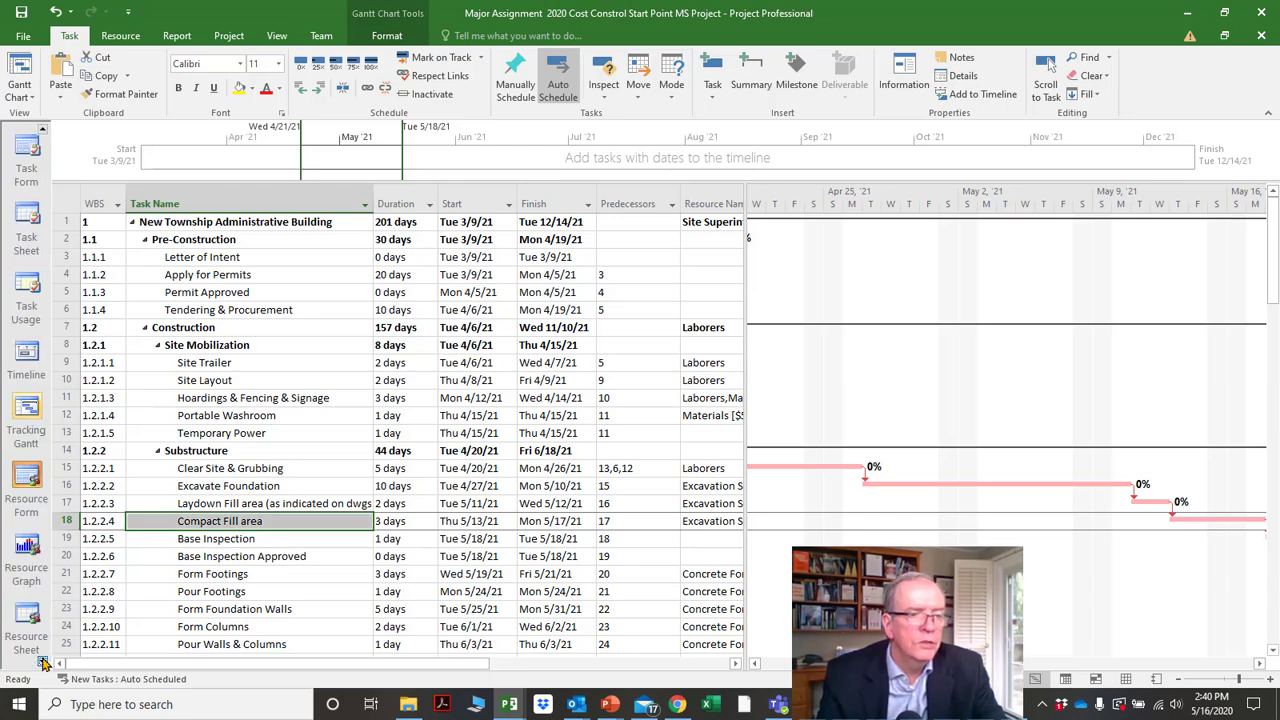
click(42, 662)
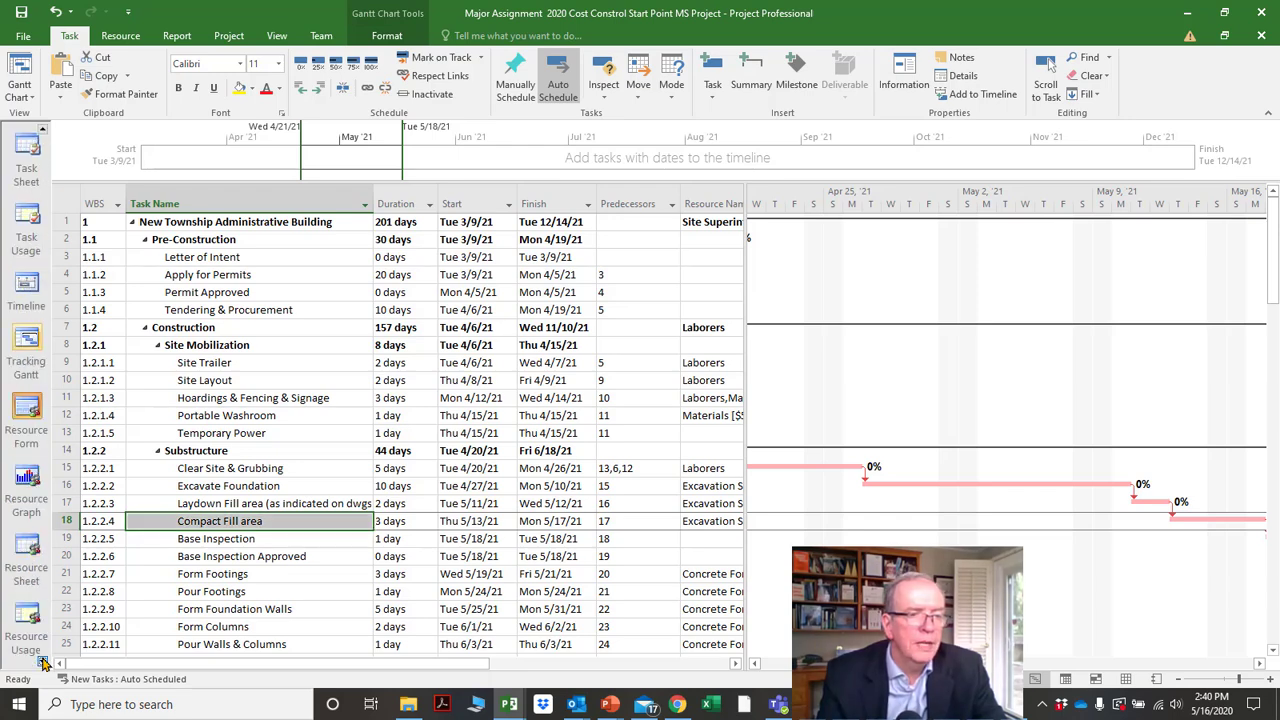
click(27, 565)
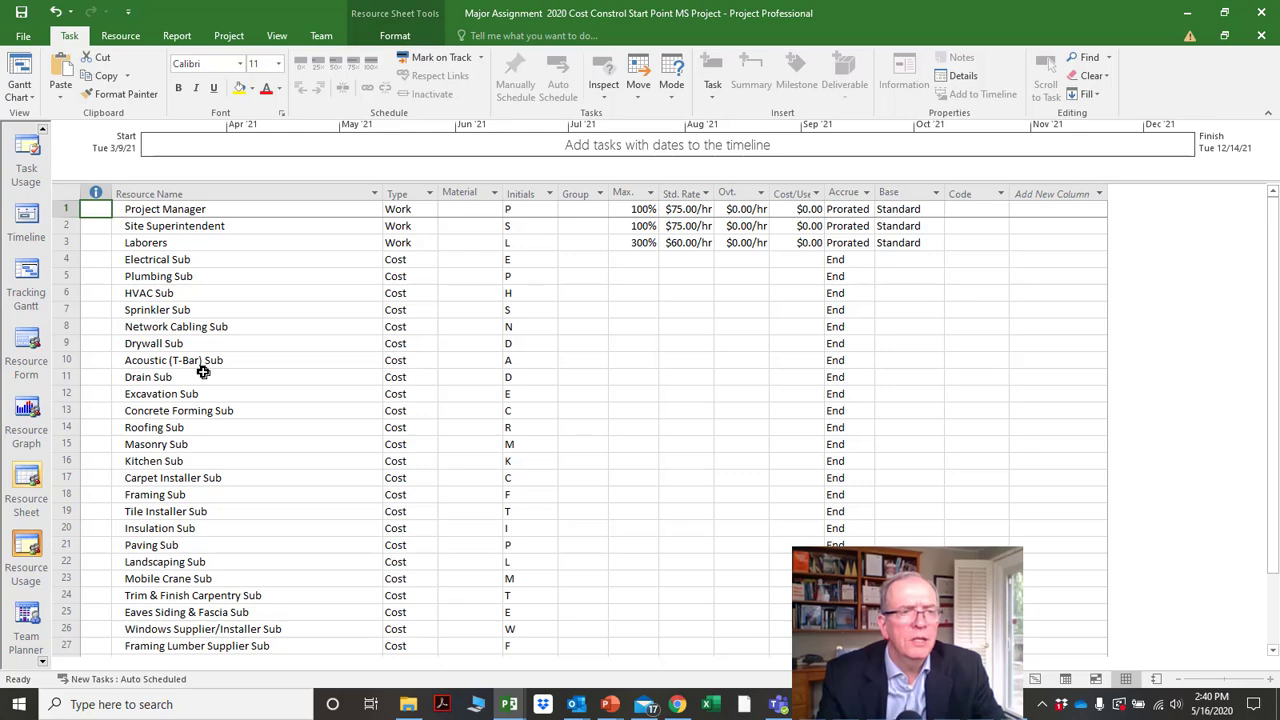
Go back through Tracking Gantt to the Gantt Chart and select all task rows.
click(29, 311)
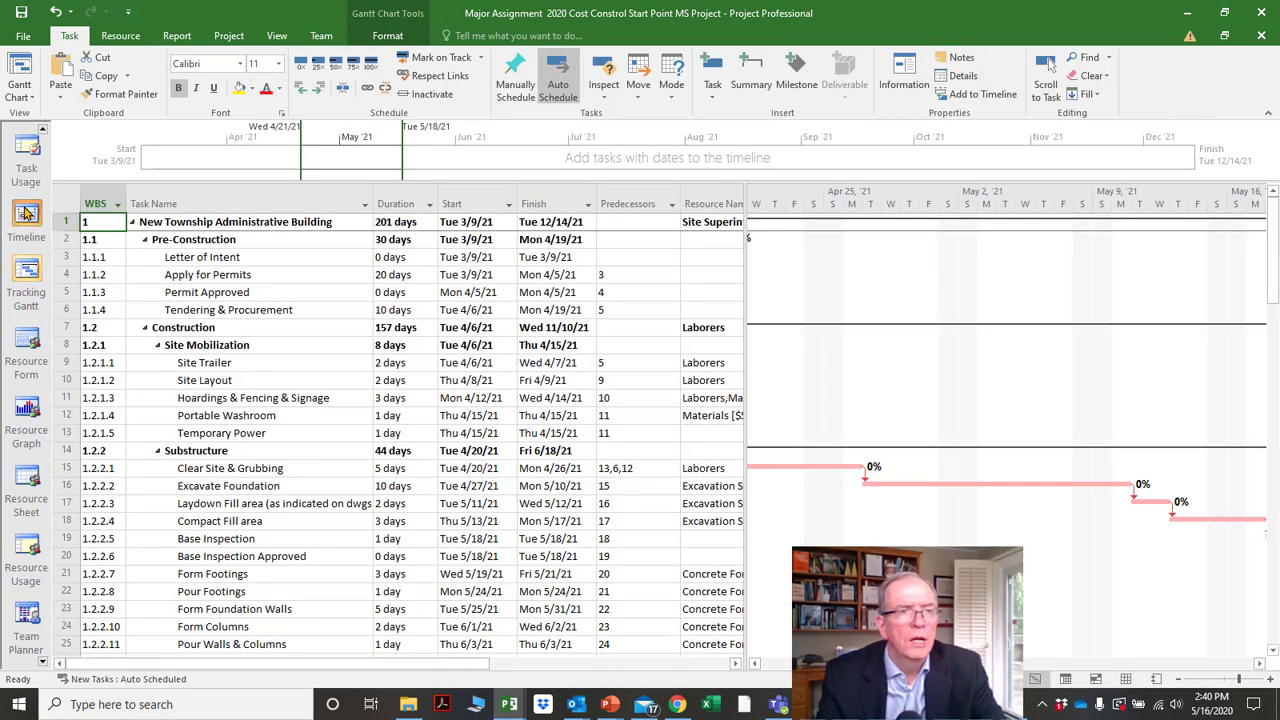
click(42, 129)
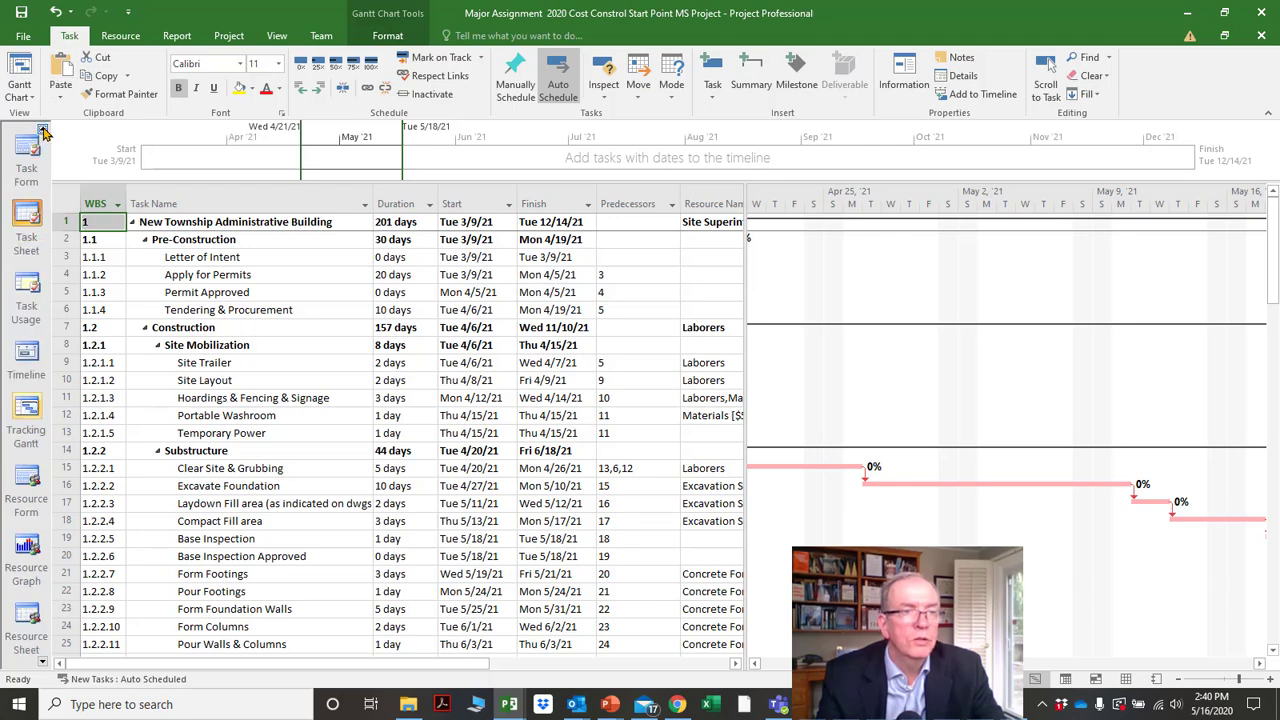
click(42, 129)
click(42, 129)
click(42, 129)
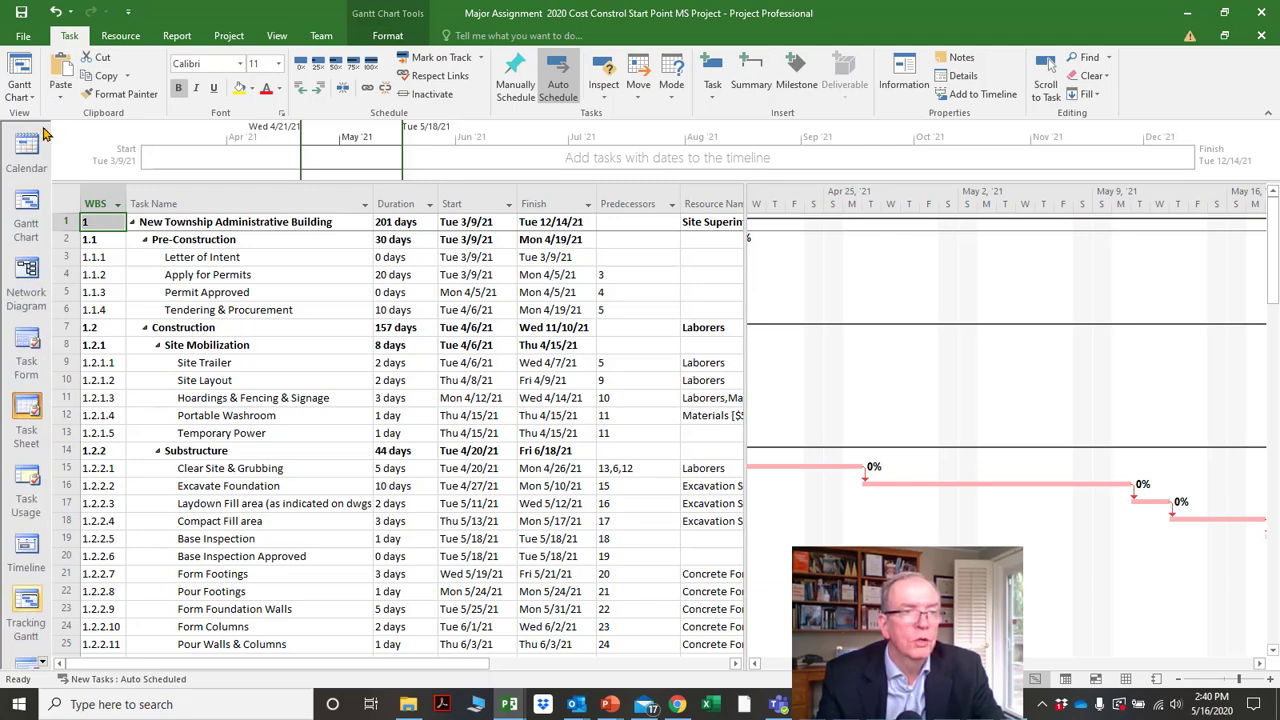
click(30, 200)
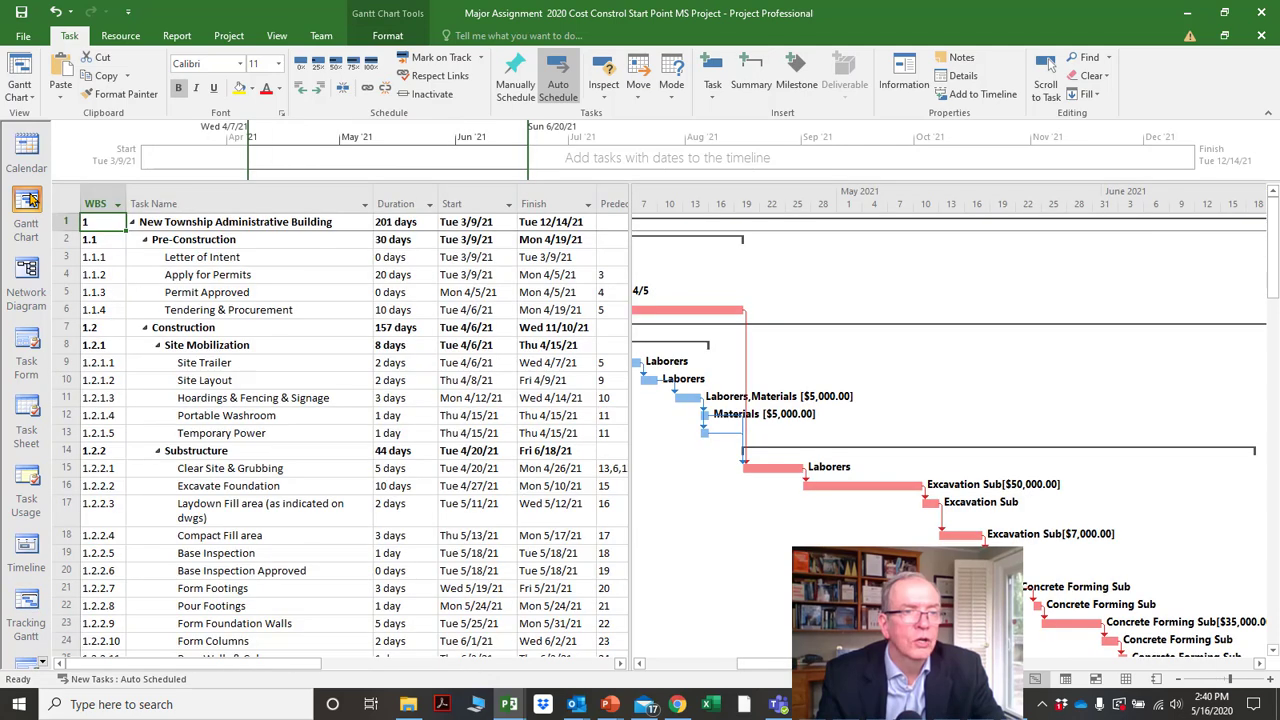
click(60, 202)
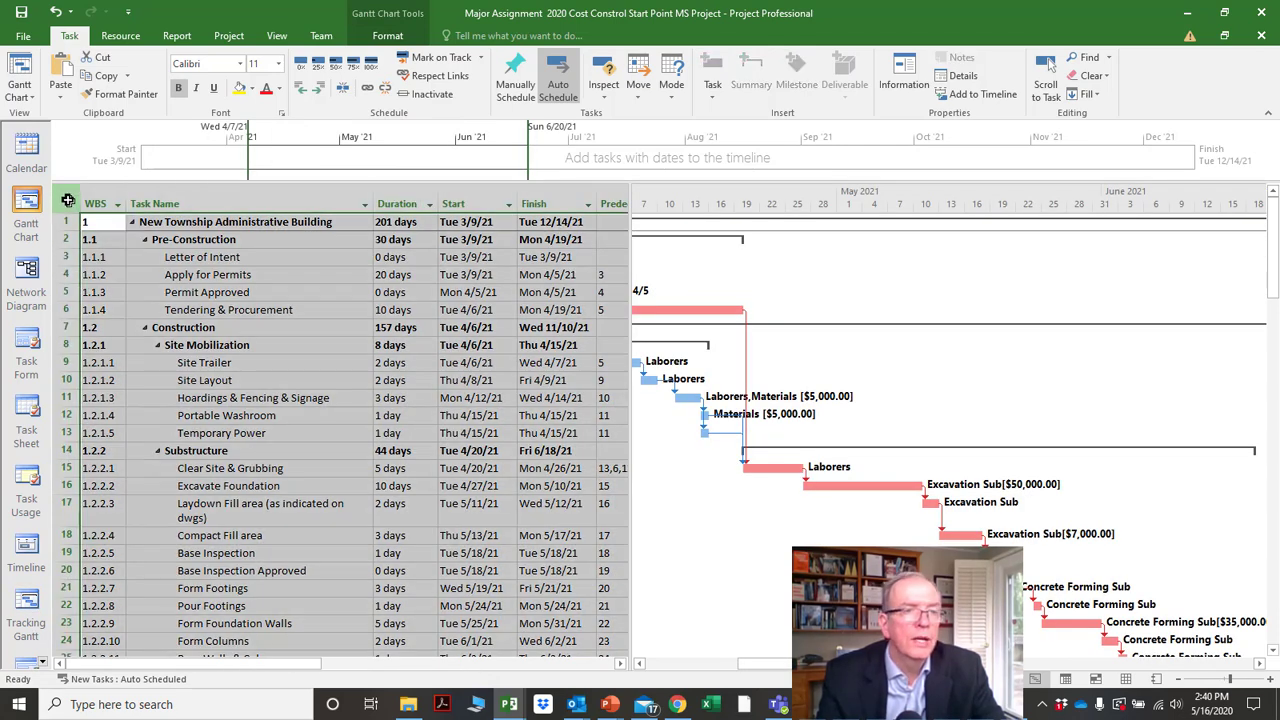
Check the Tables menu, then drag the divider right to show Predecessors and Resource Names.
right_click(68, 200)
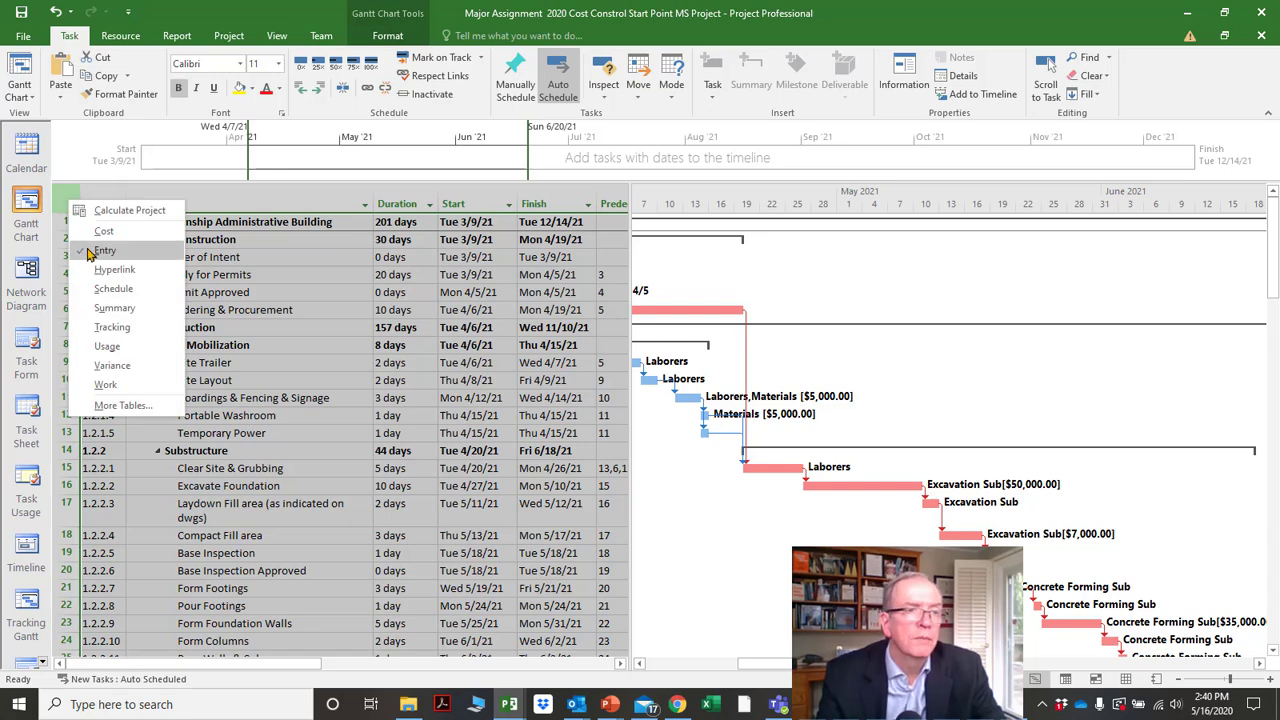
click(323, 291)
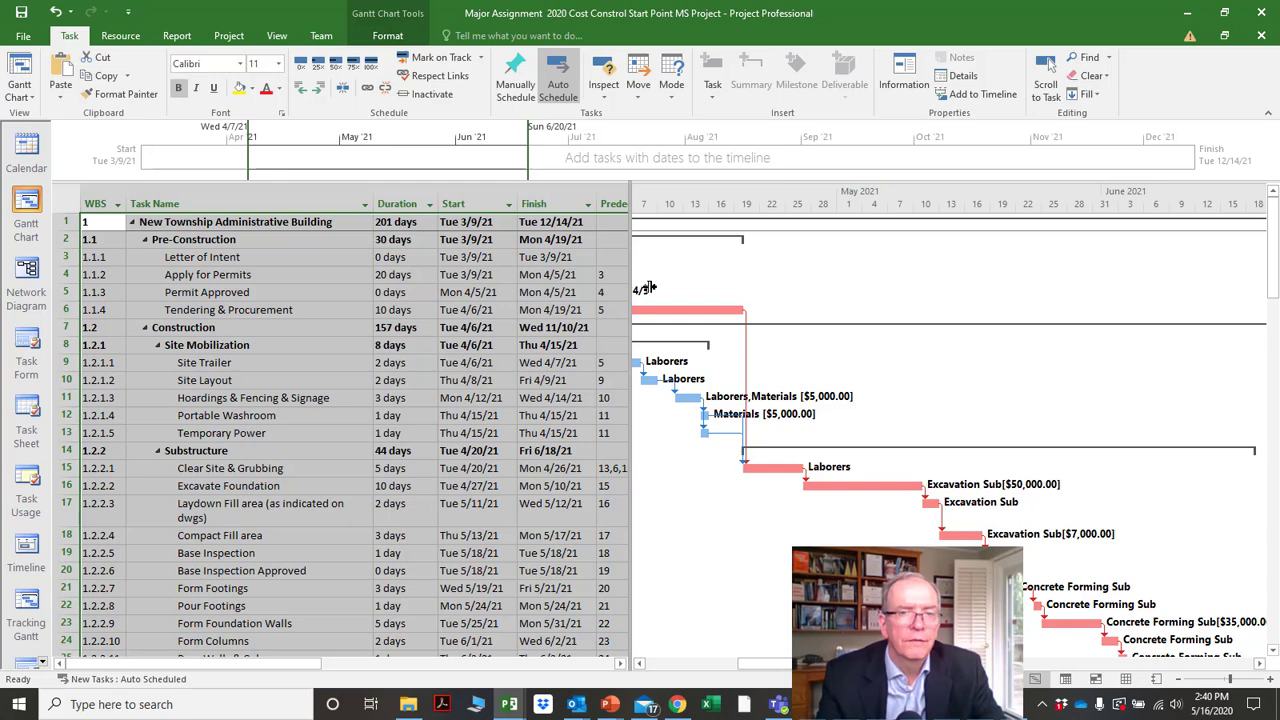
drag(632, 288, 788, 288)
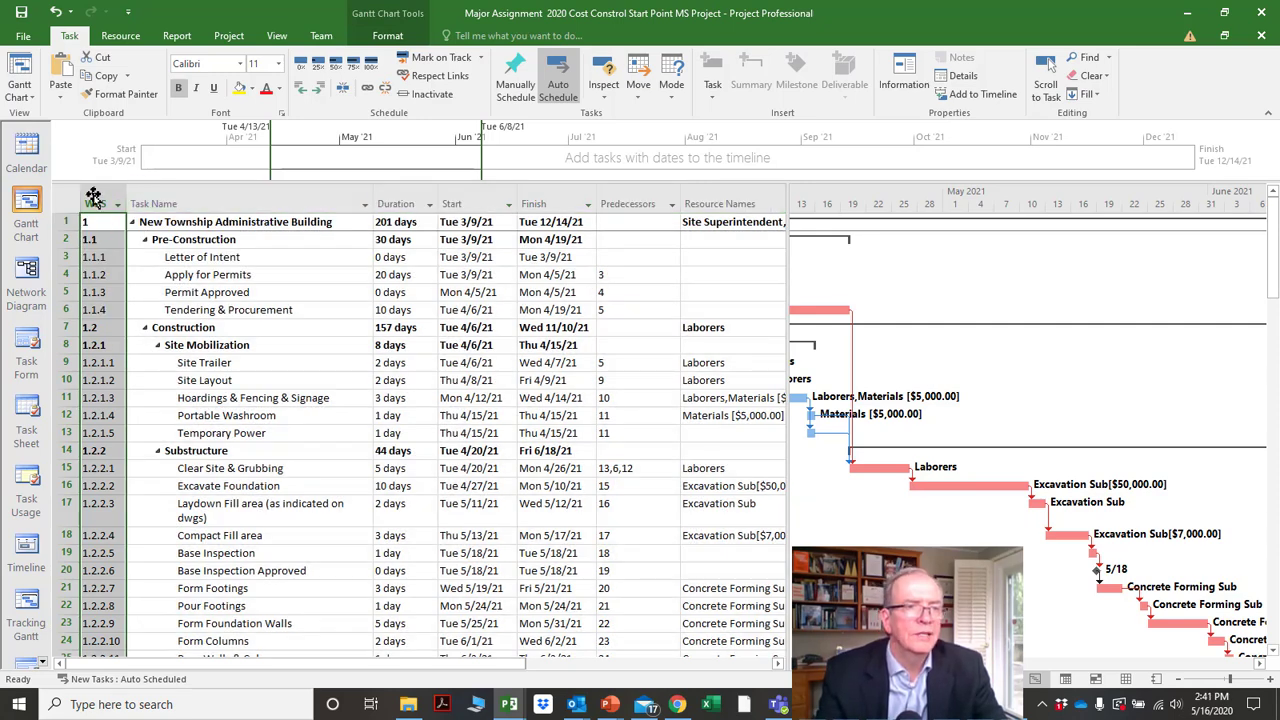
Insert a WBS column before Task Name and narrow it.
click(157, 200)
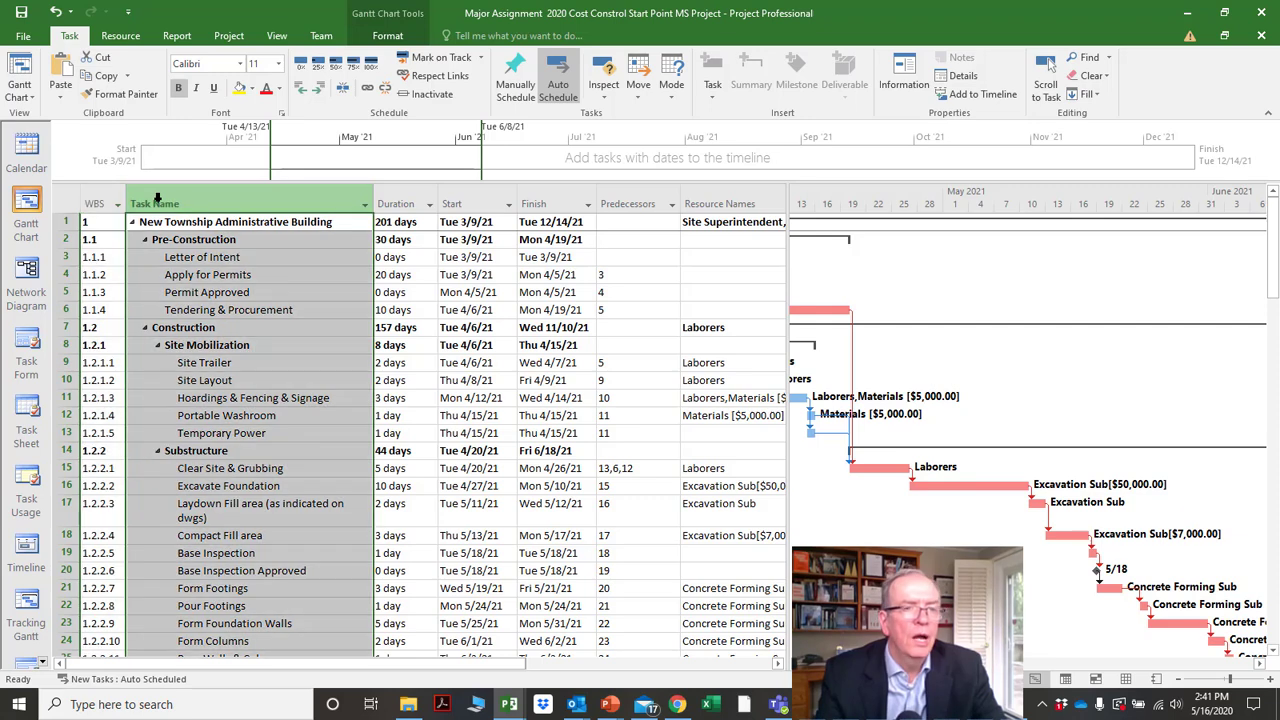
right_click(158, 203)
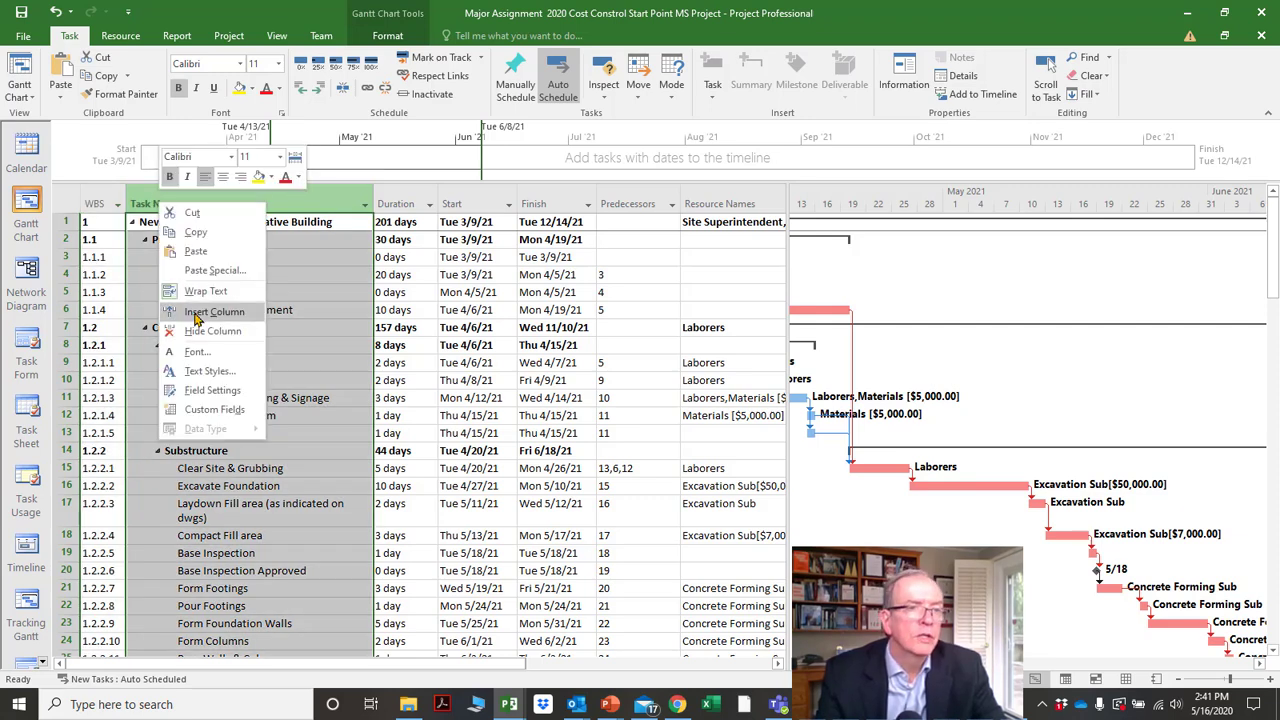
click(145, 203)
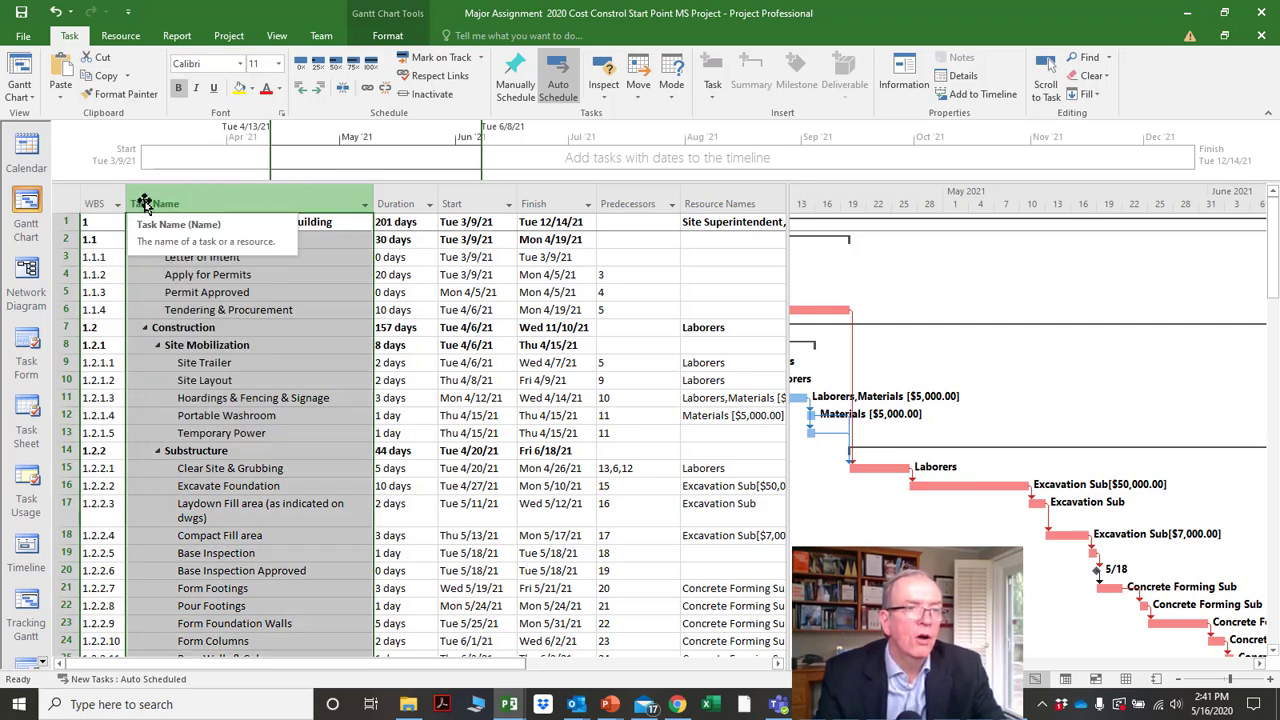
right_click(145, 203)
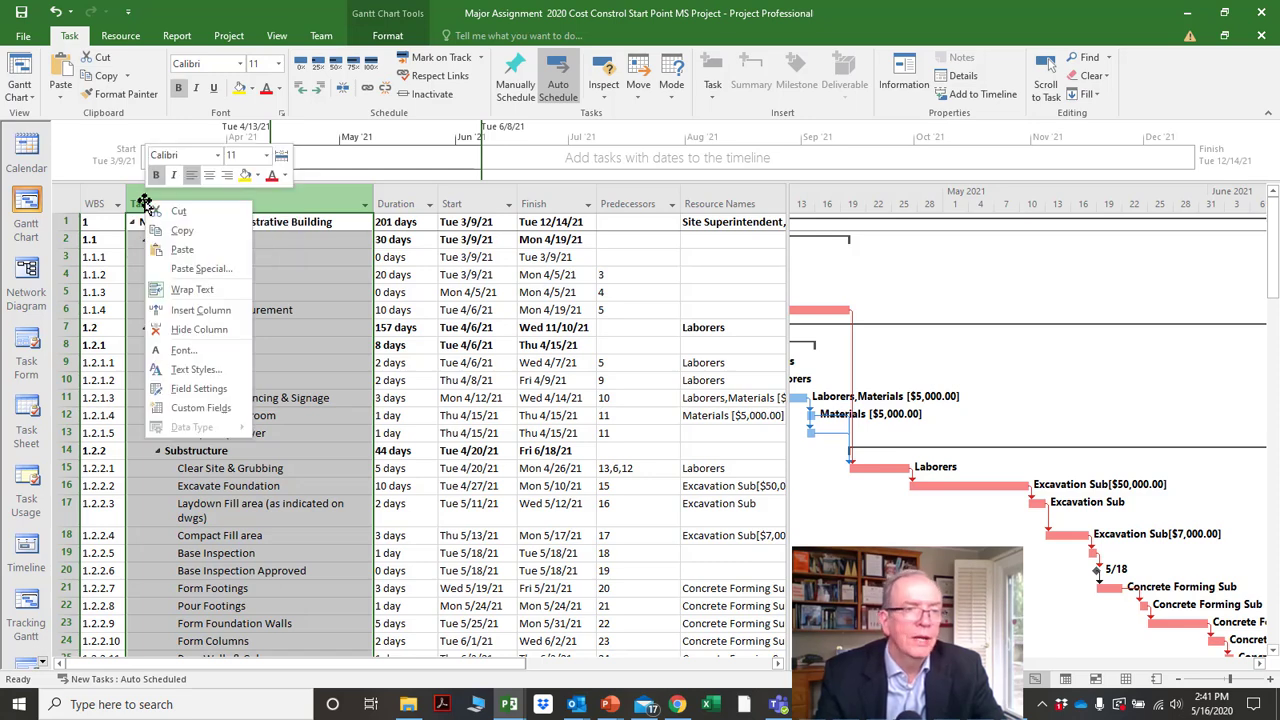
click(195, 314)
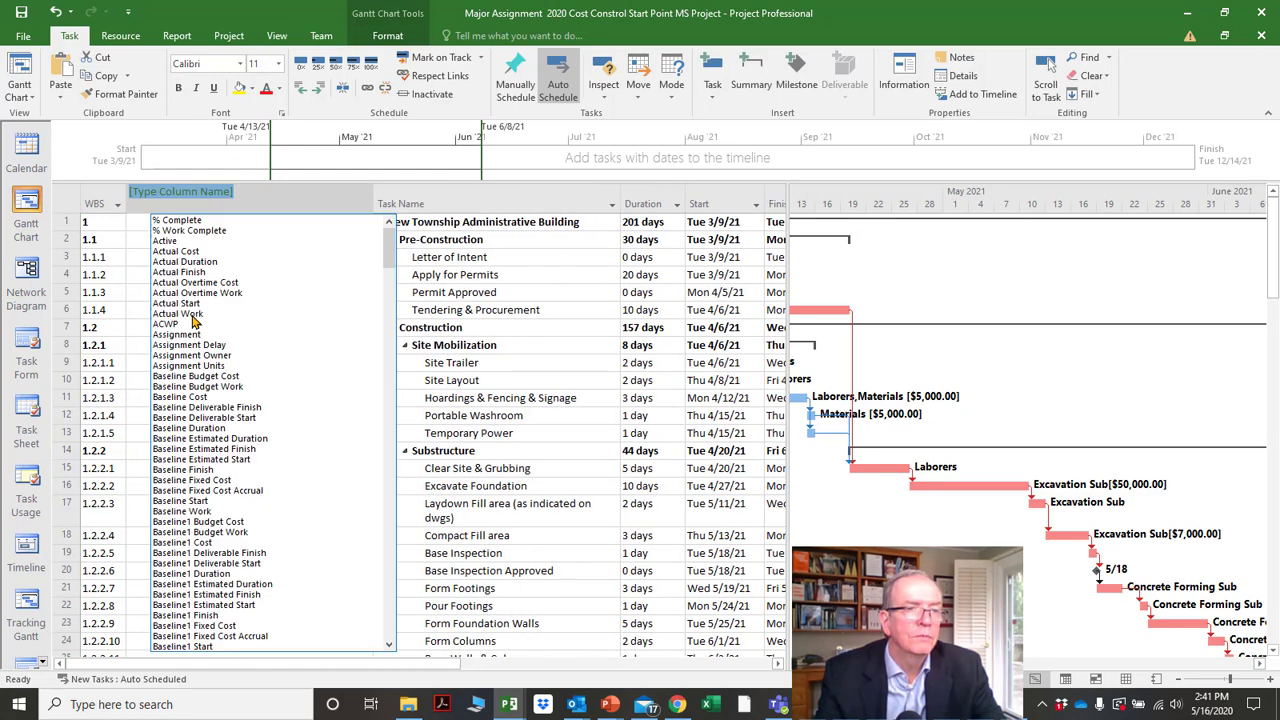
text(warning)
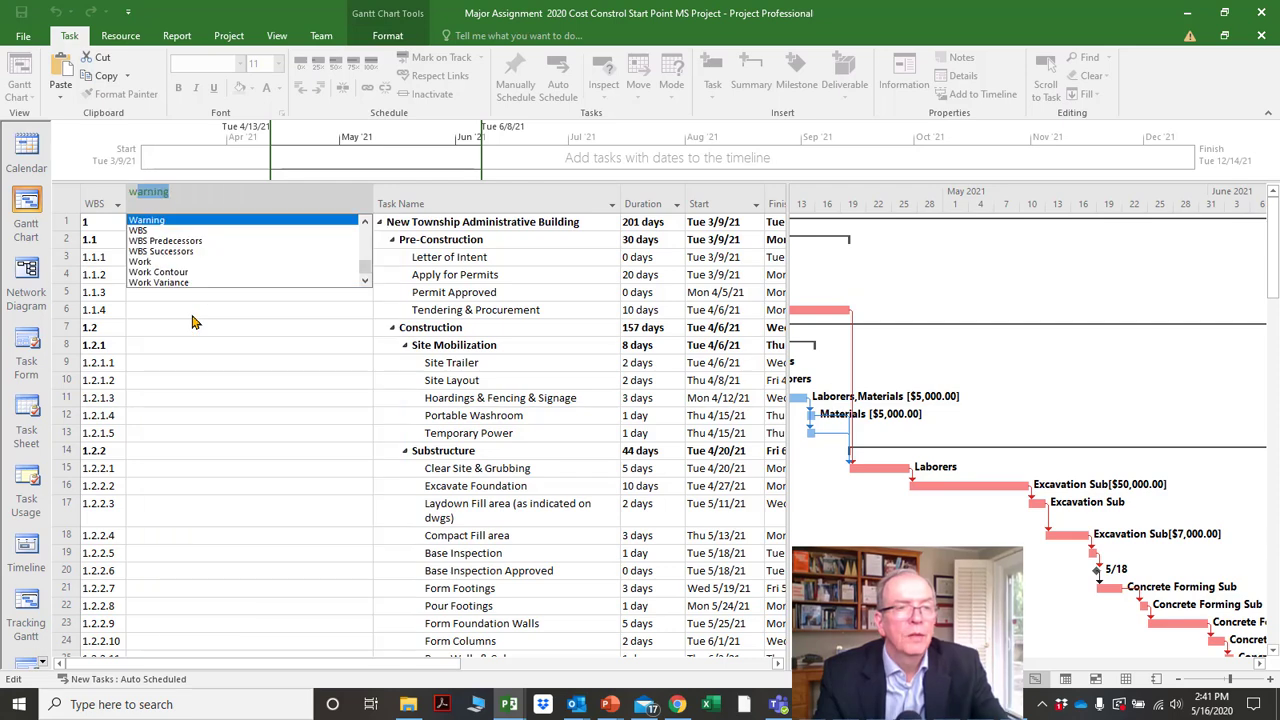
click(140, 231)
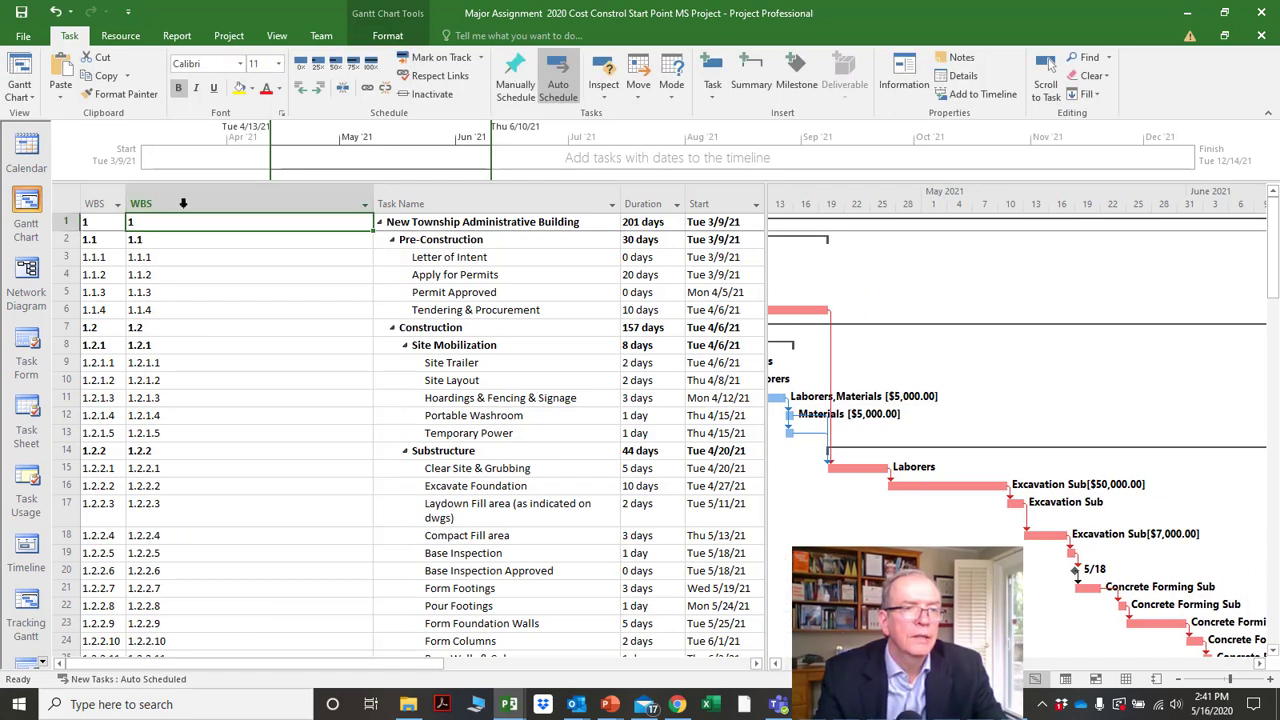
click(190, 204)
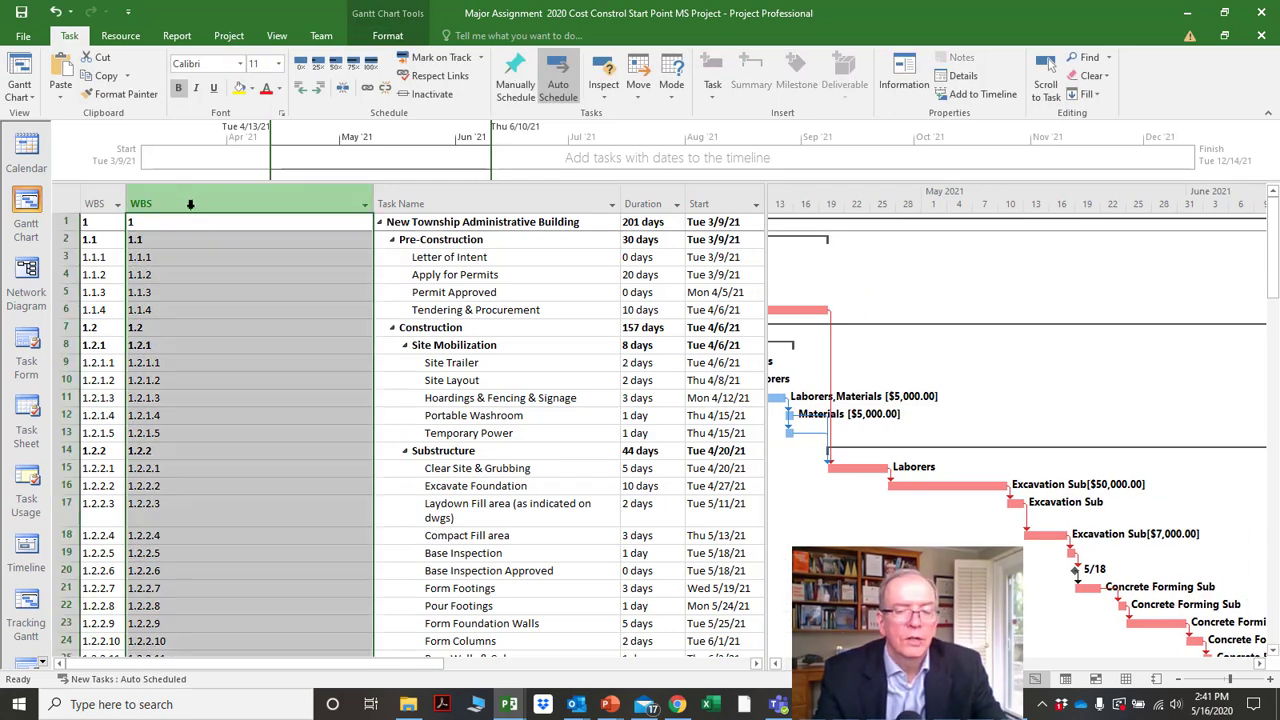
drag(372, 206, 180, 222)
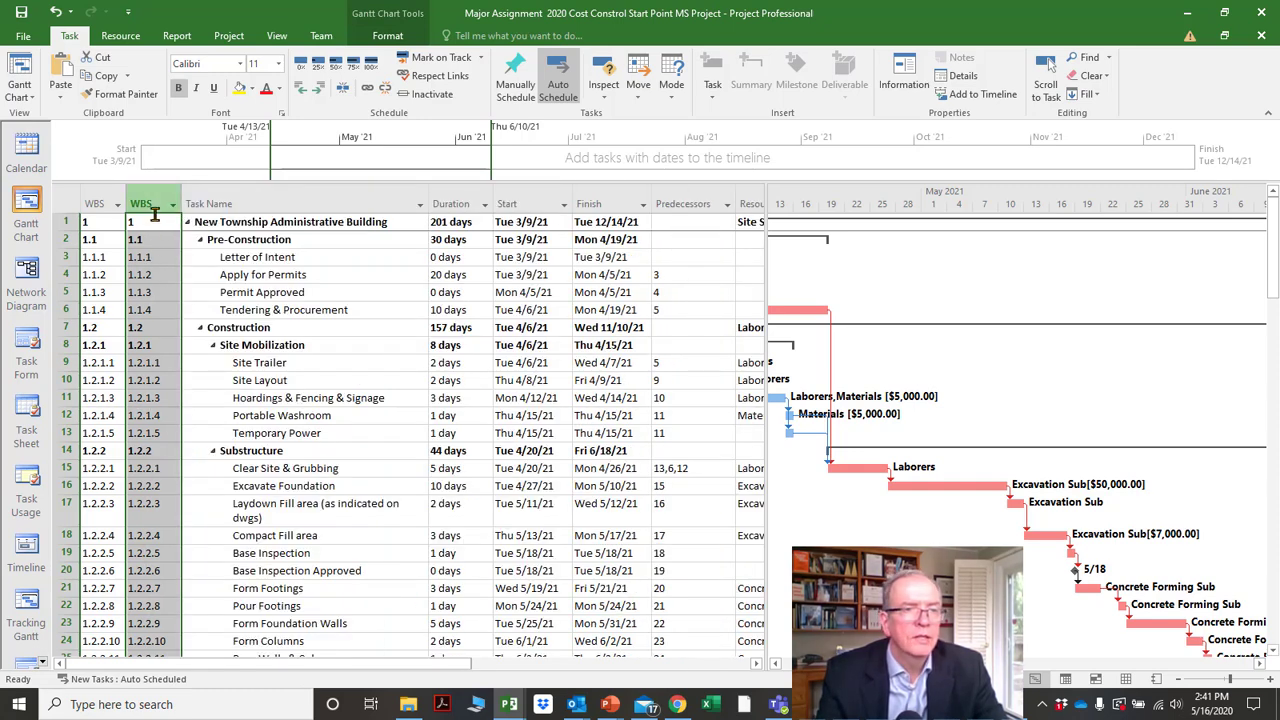
Delete the duplicate WBS column, leaving a single WBS column.
click(92, 185)
click(143, 200)
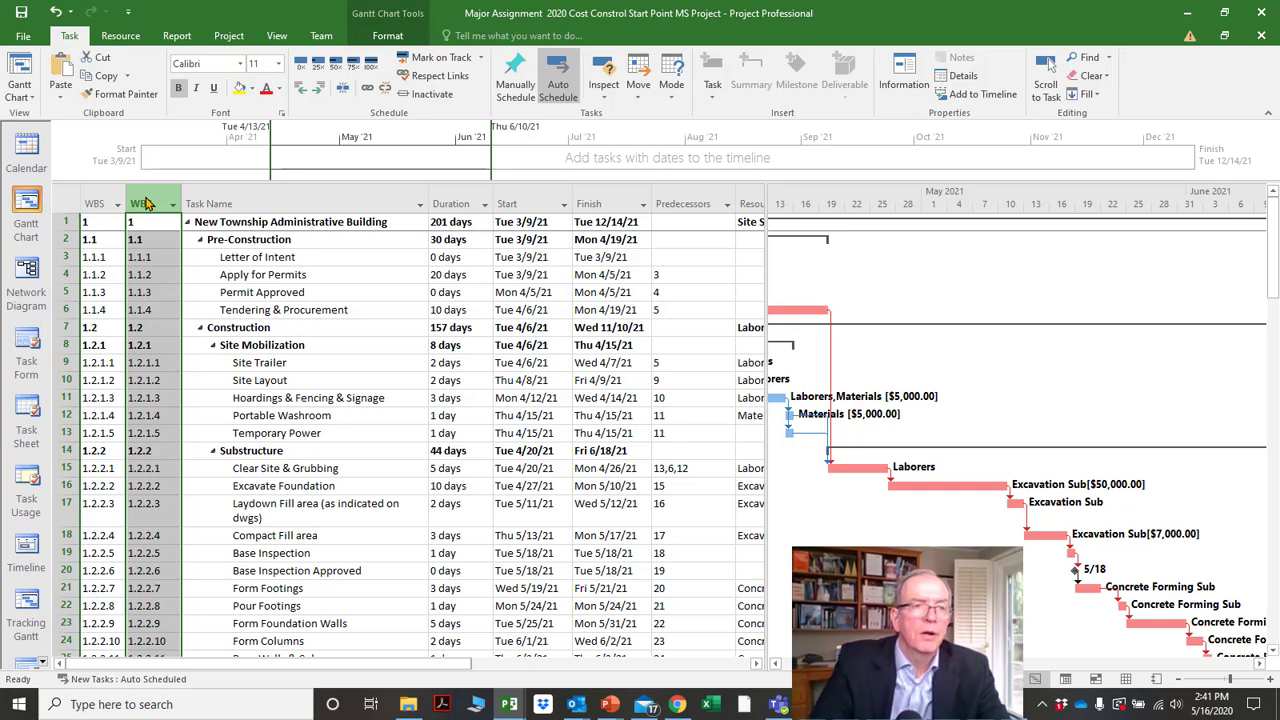
key(Delete)
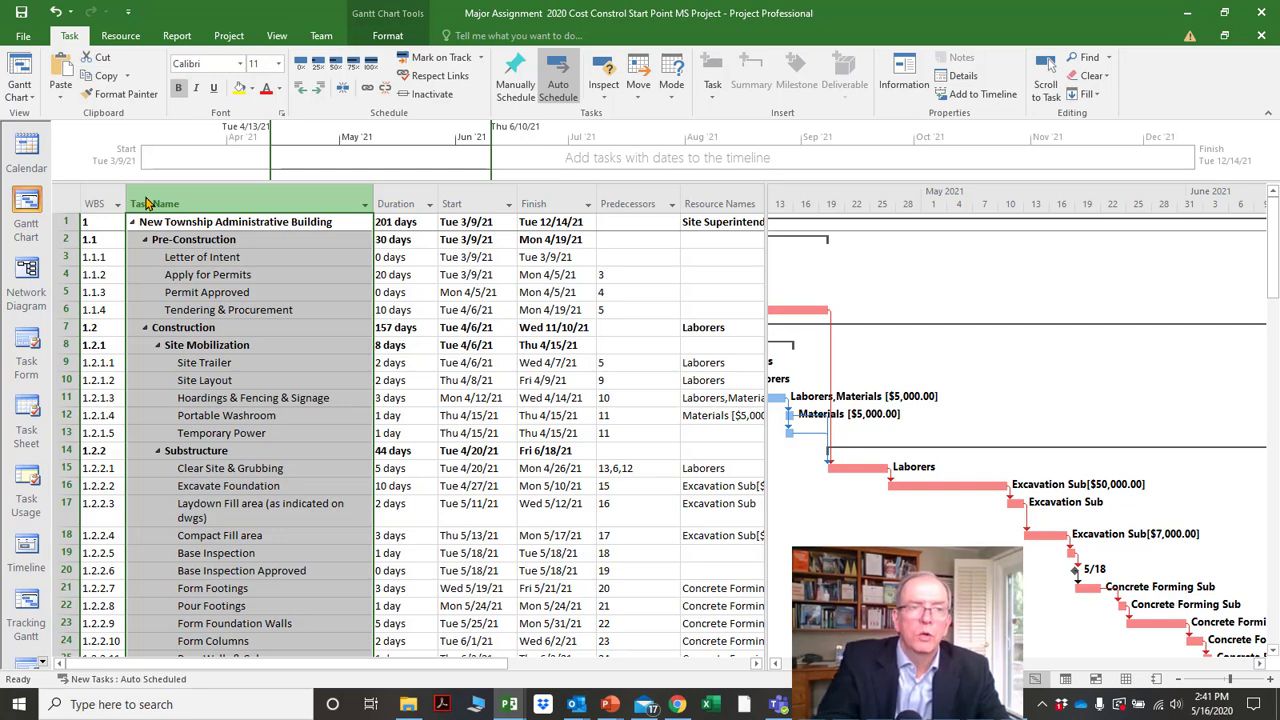
click(91, 201)
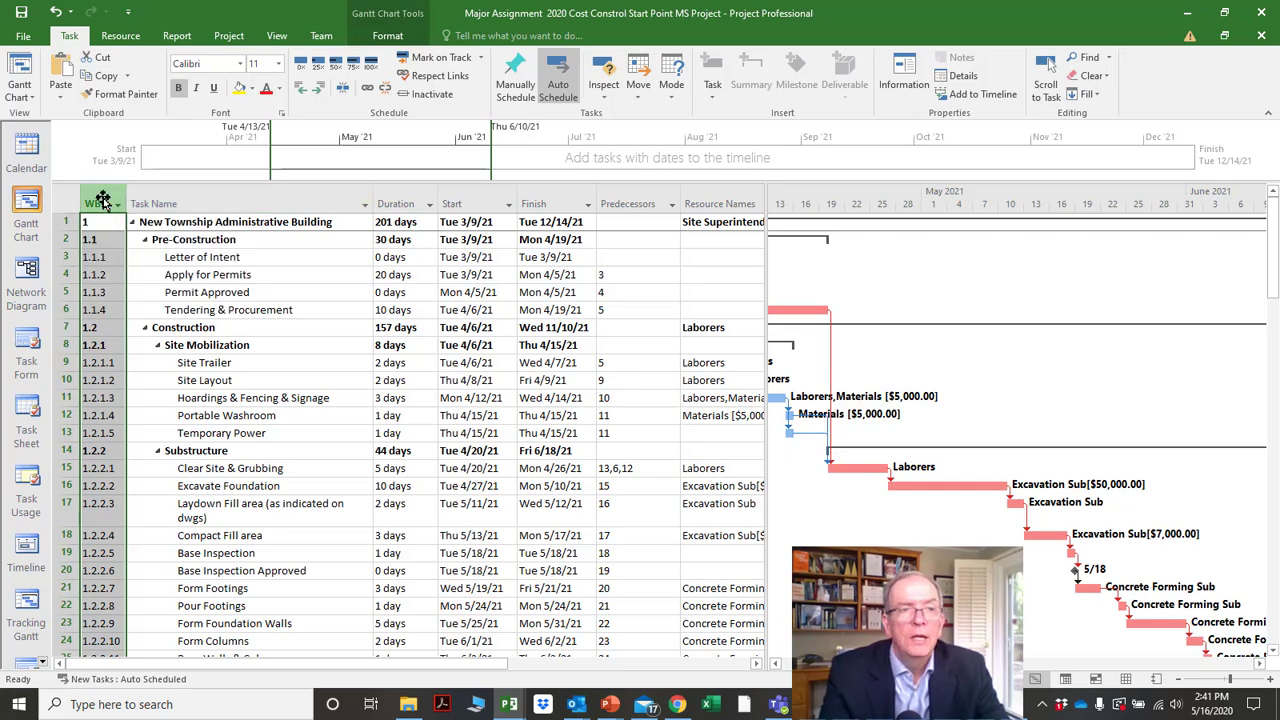
Insert a column before WBS and set its field to Indicators.
right_click(102, 200)
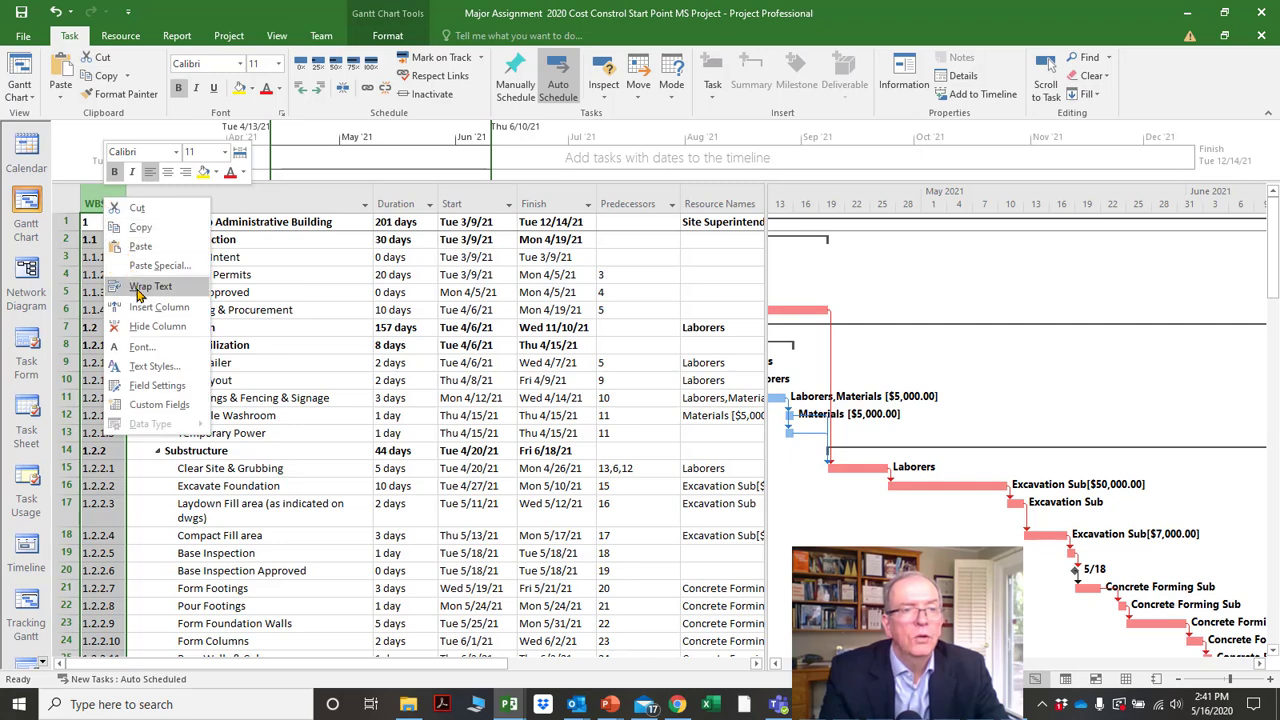
click(150, 307)
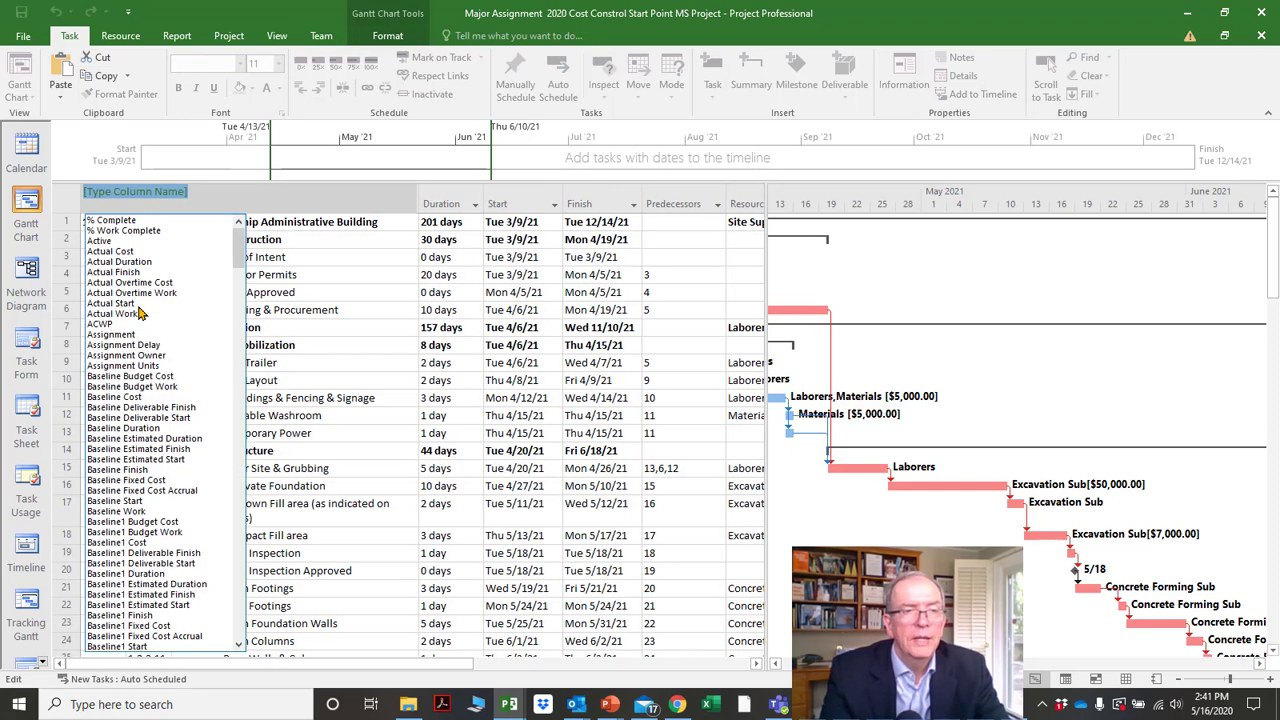
text(i)
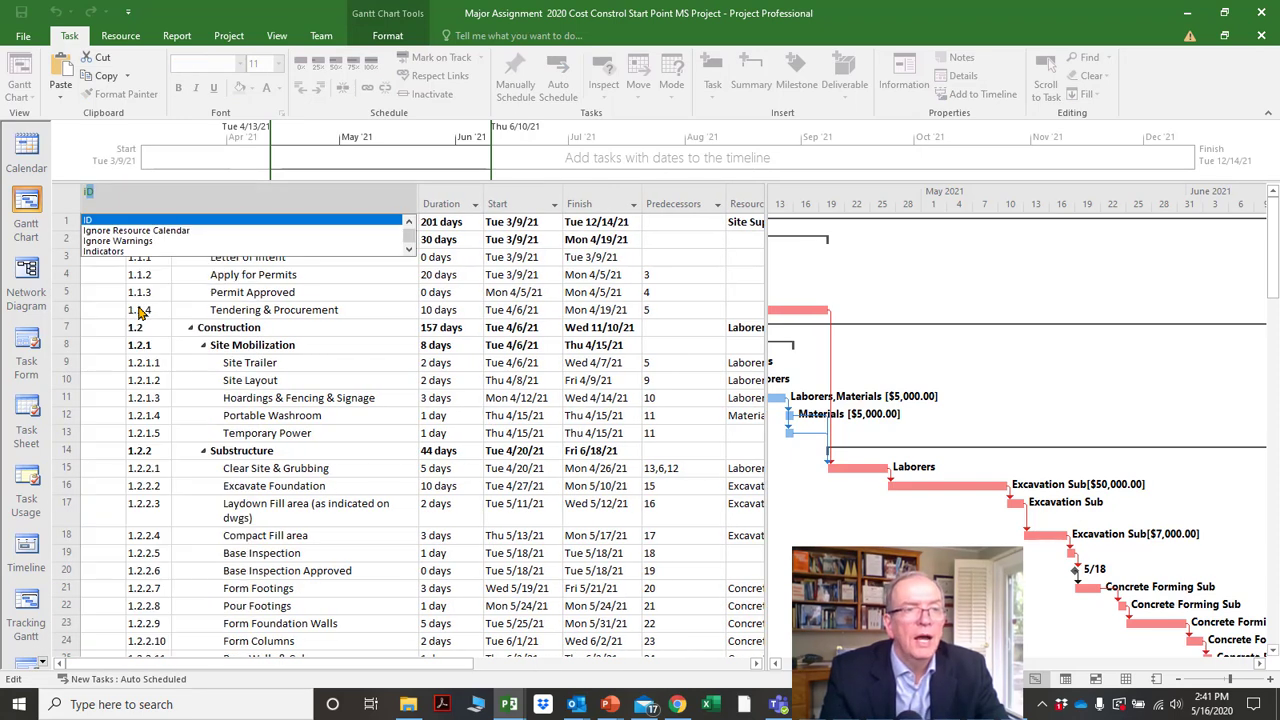
click(113, 251)
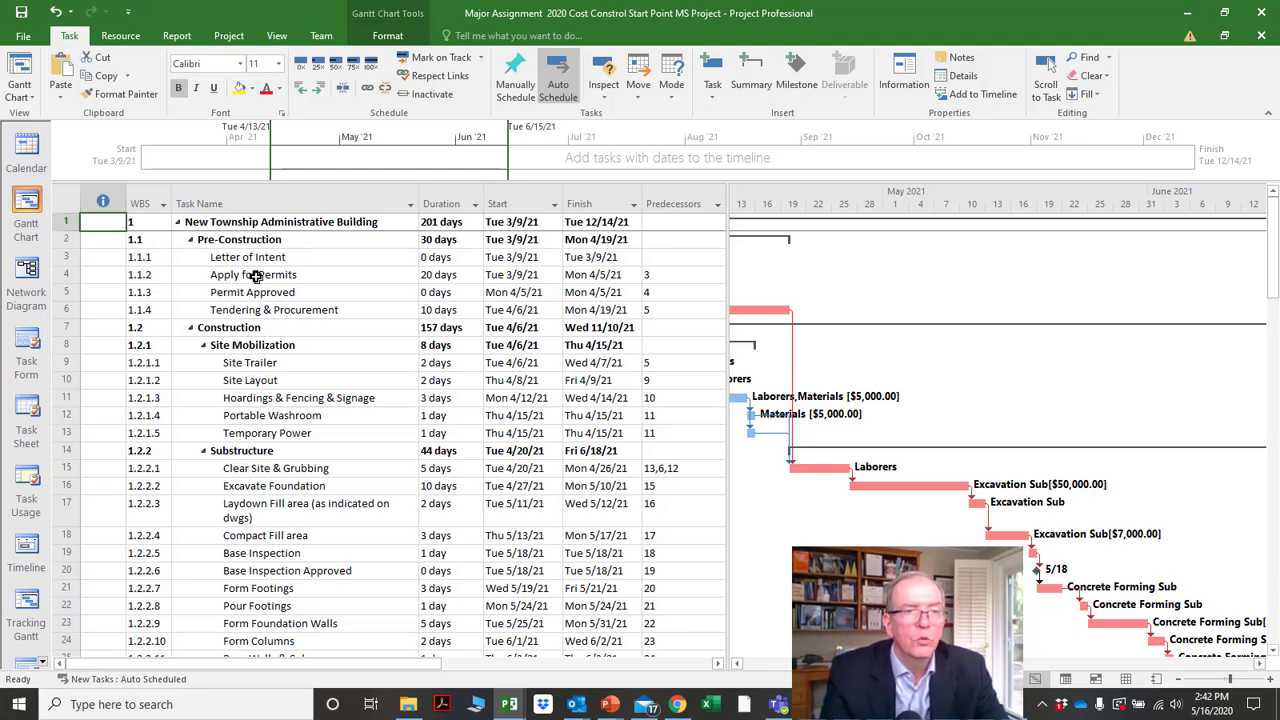
click(110, 206)
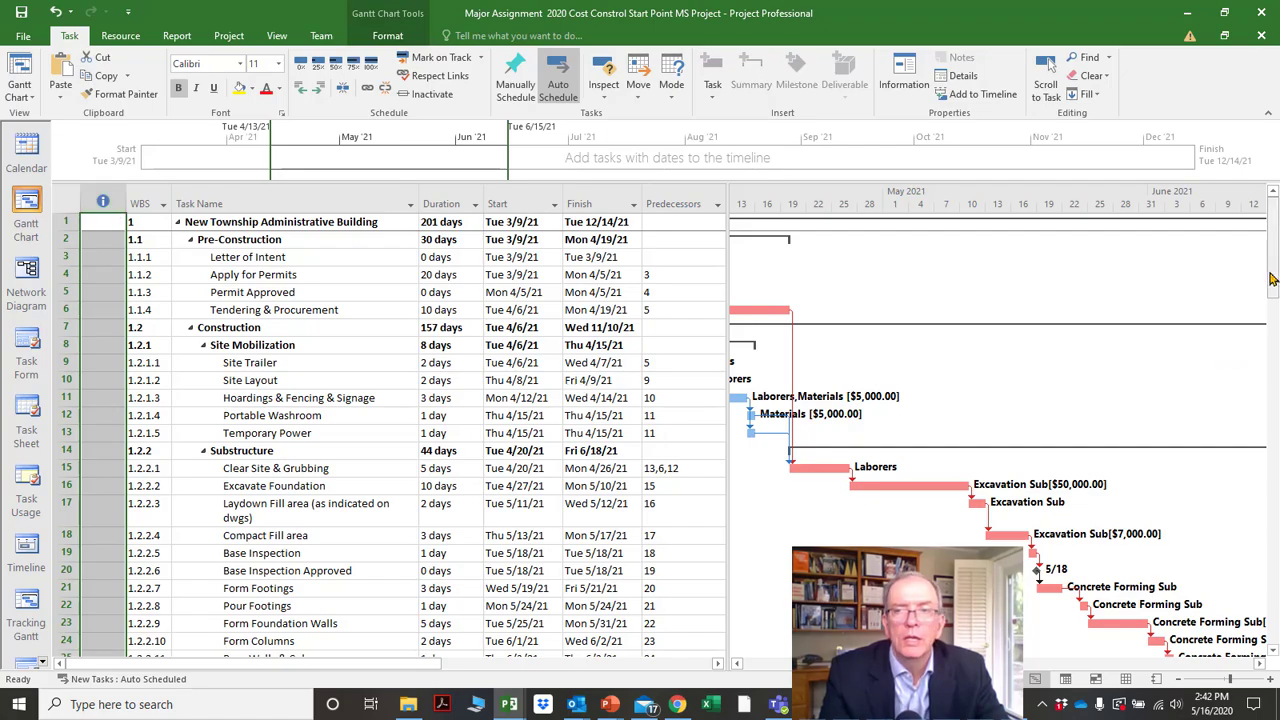
key(Page_Down)
key(Page_Down)
key(Page_Down)
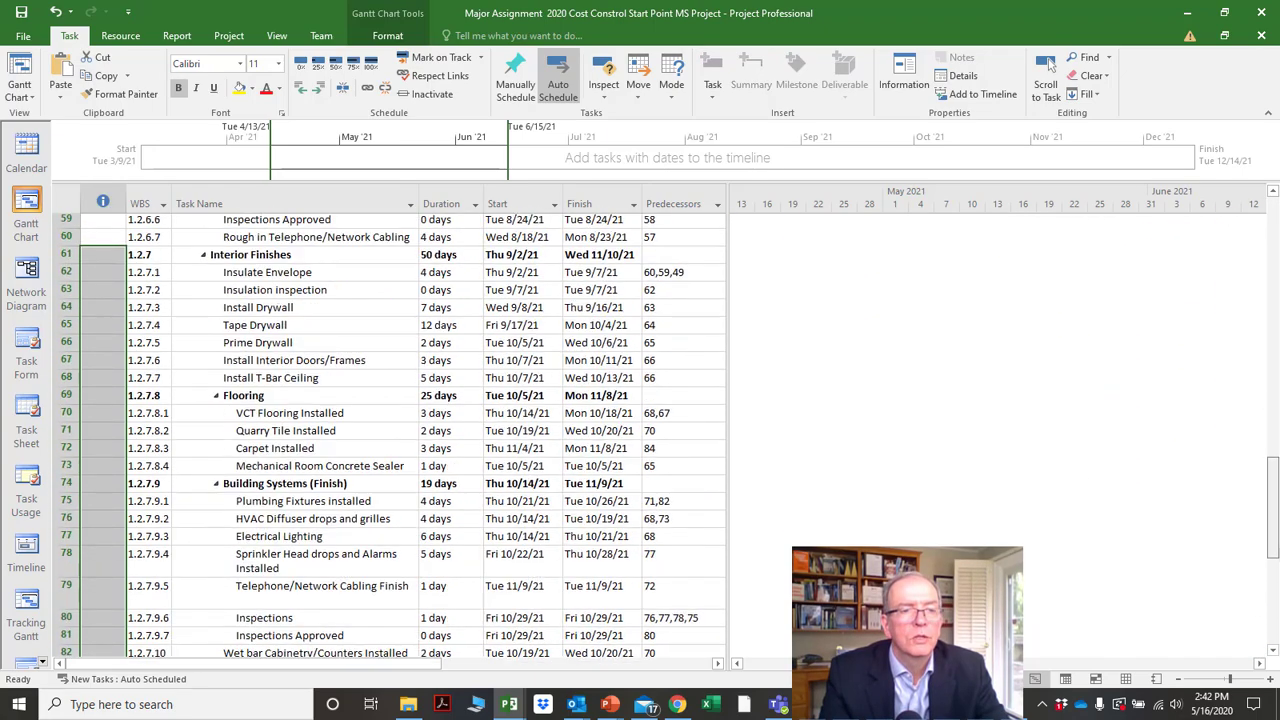
key(Page_Up)
key(Page_Up)
key(Page_Up)
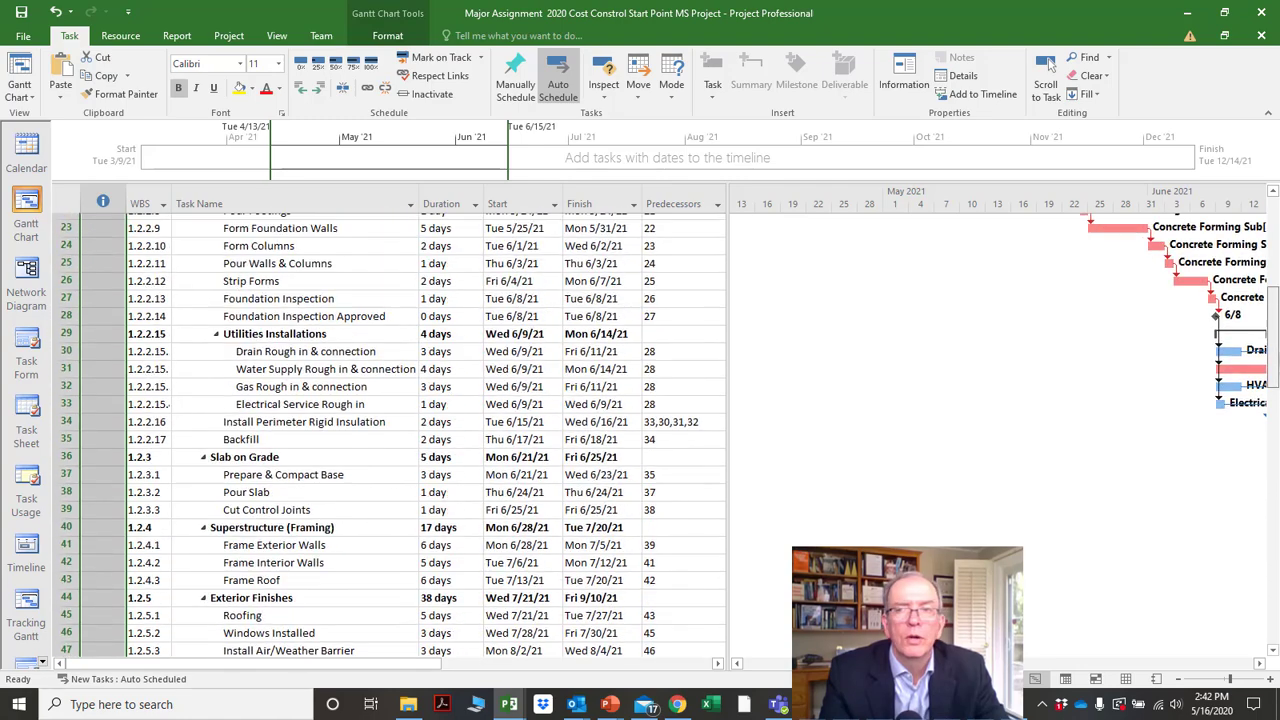
key(Page_Up)
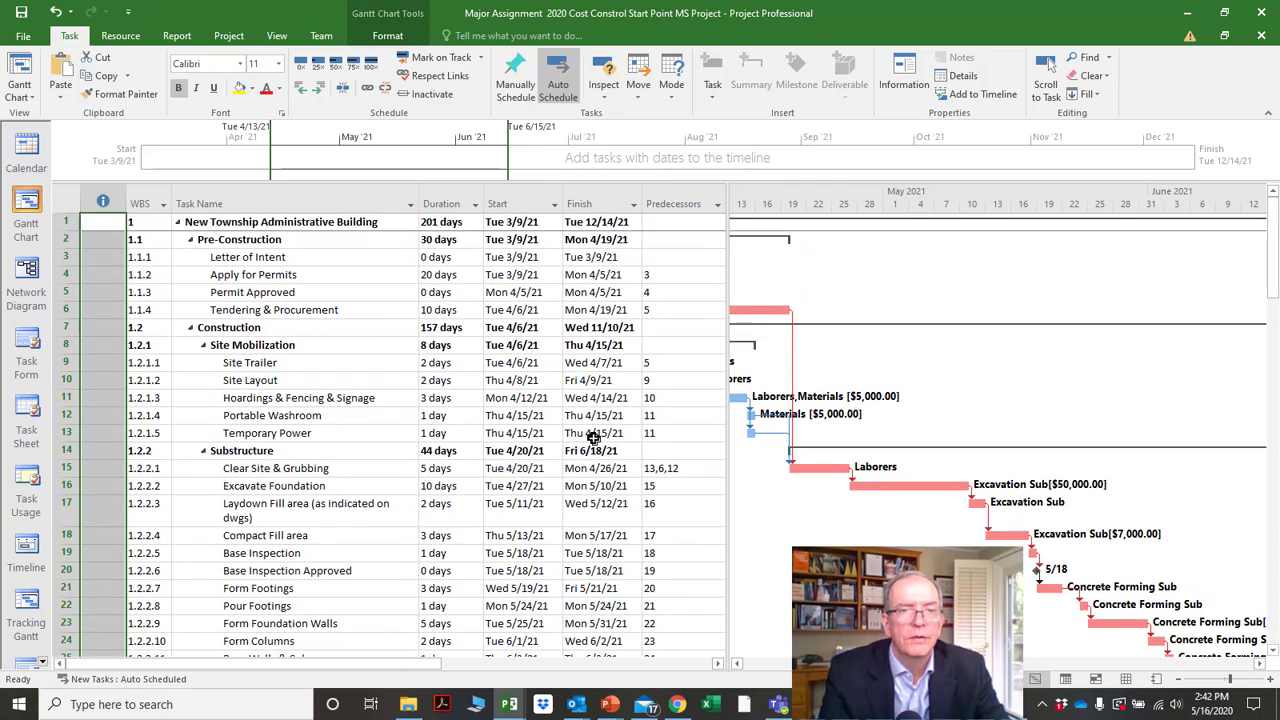
click(505, 437)
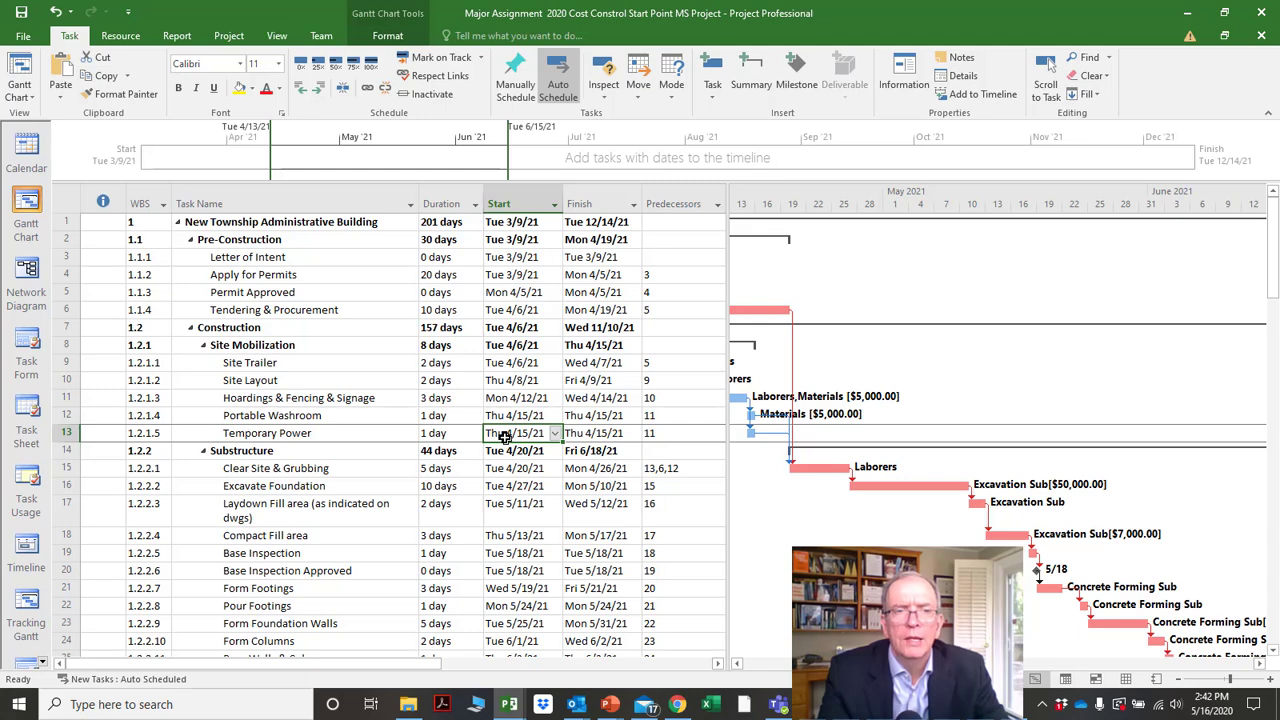
click(65, 206)
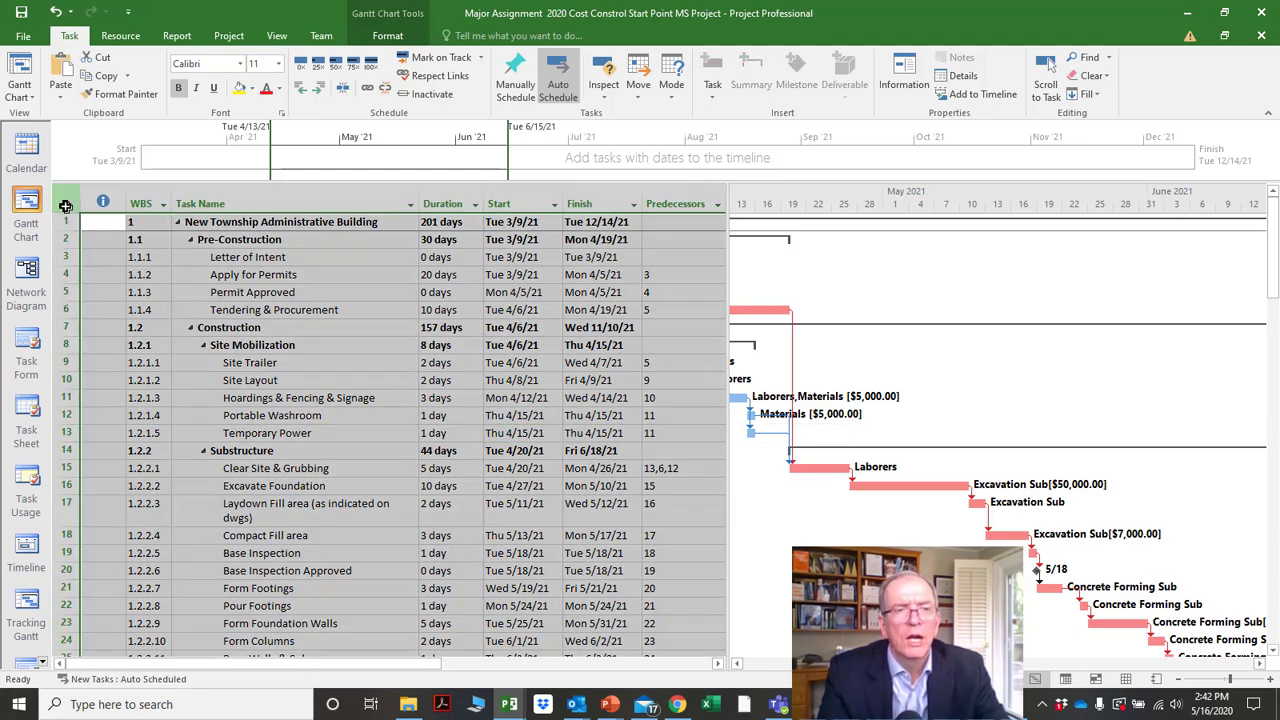
right_click(65, 206)
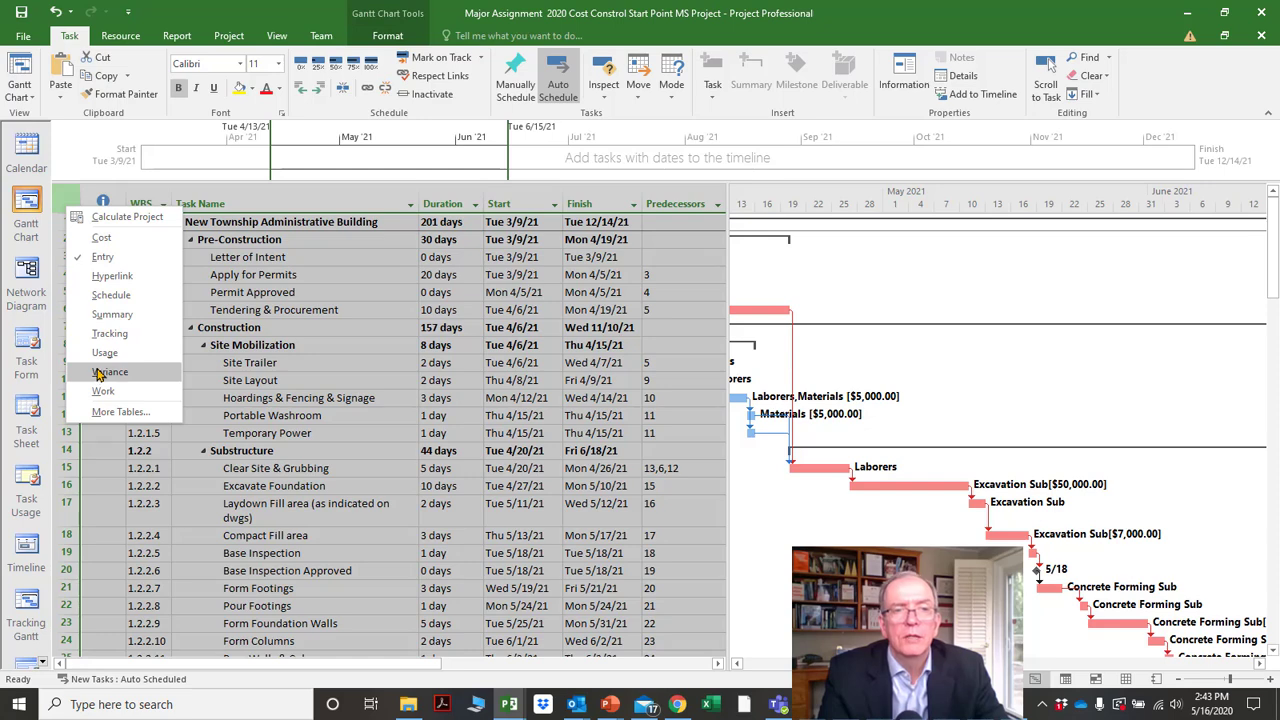
click(223, 365)
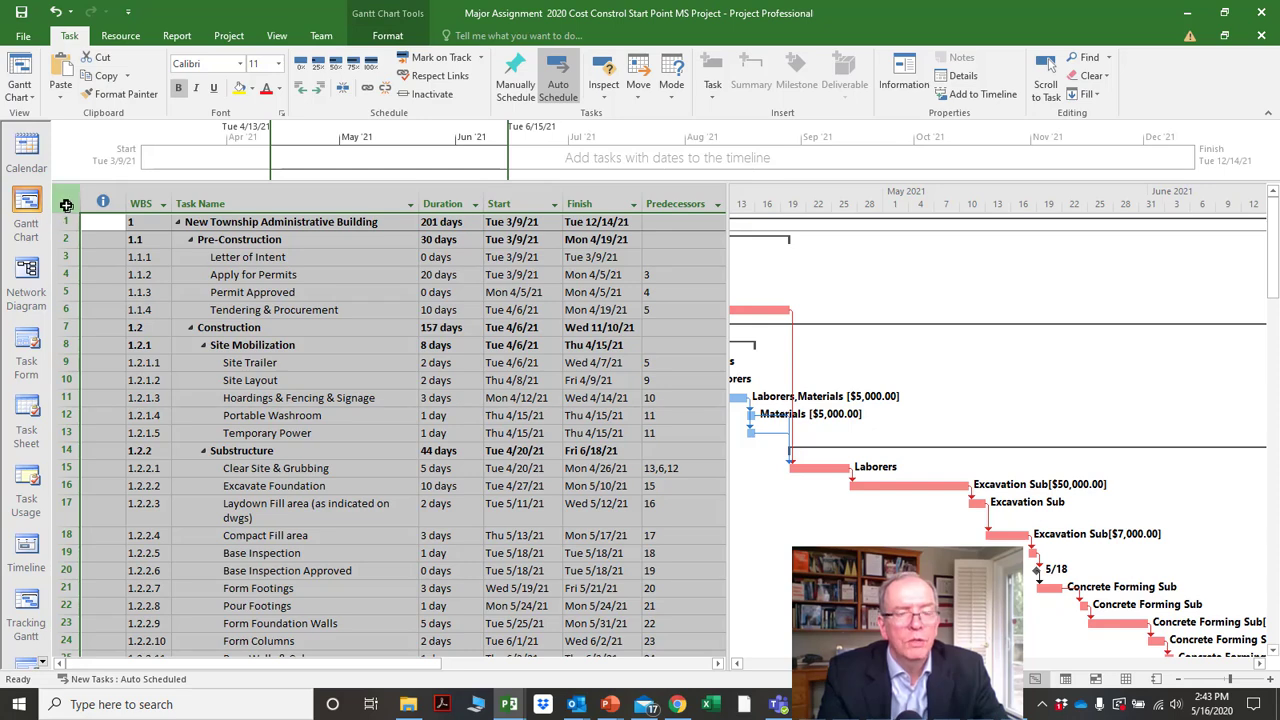
Hide the View Bar, then turn it back on.
right_click(12, 245)
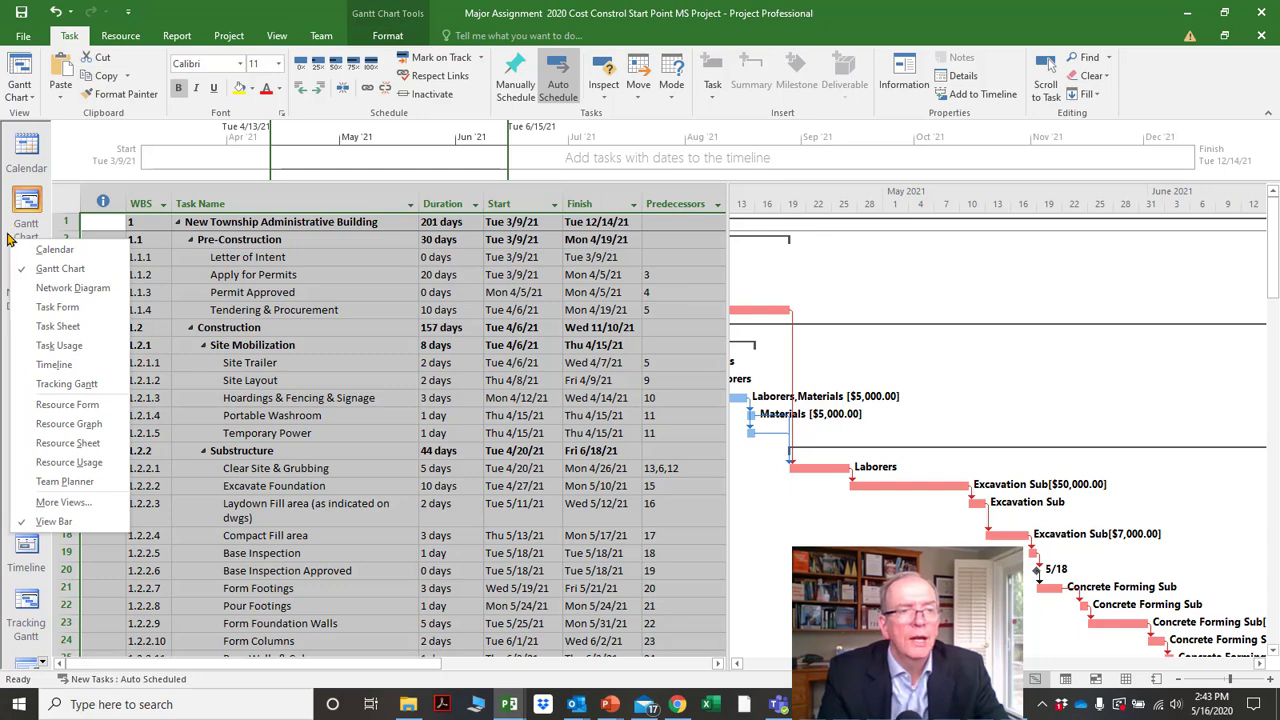
click(45, 523)
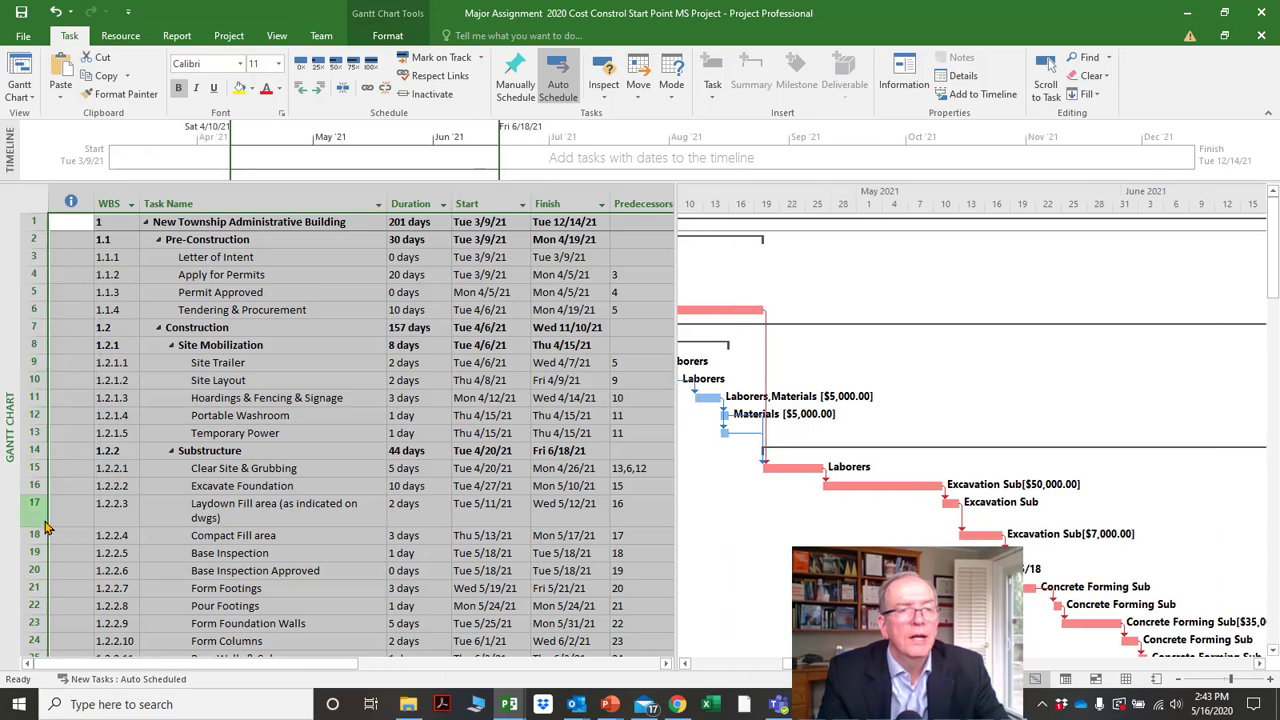
right_click(8, 362)
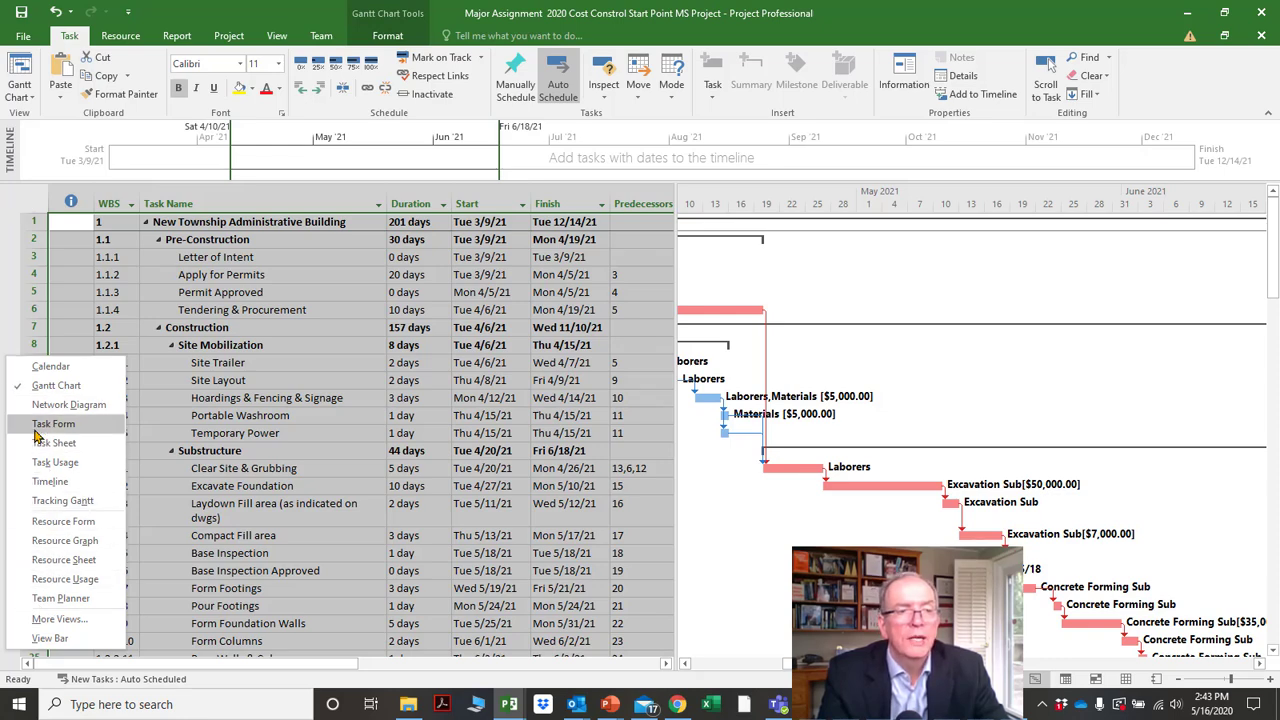
click(44, 638)
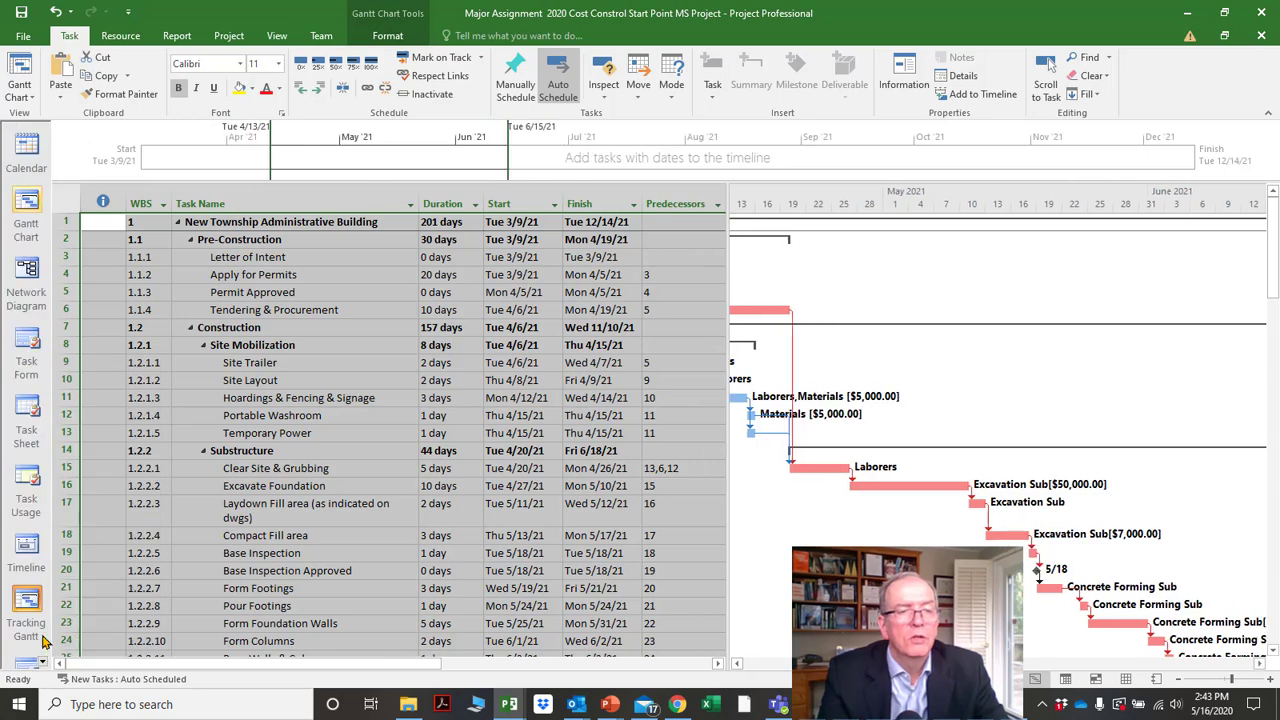
Hide the View Bar again and select the Temporary Power task.
right_click(26, 461)
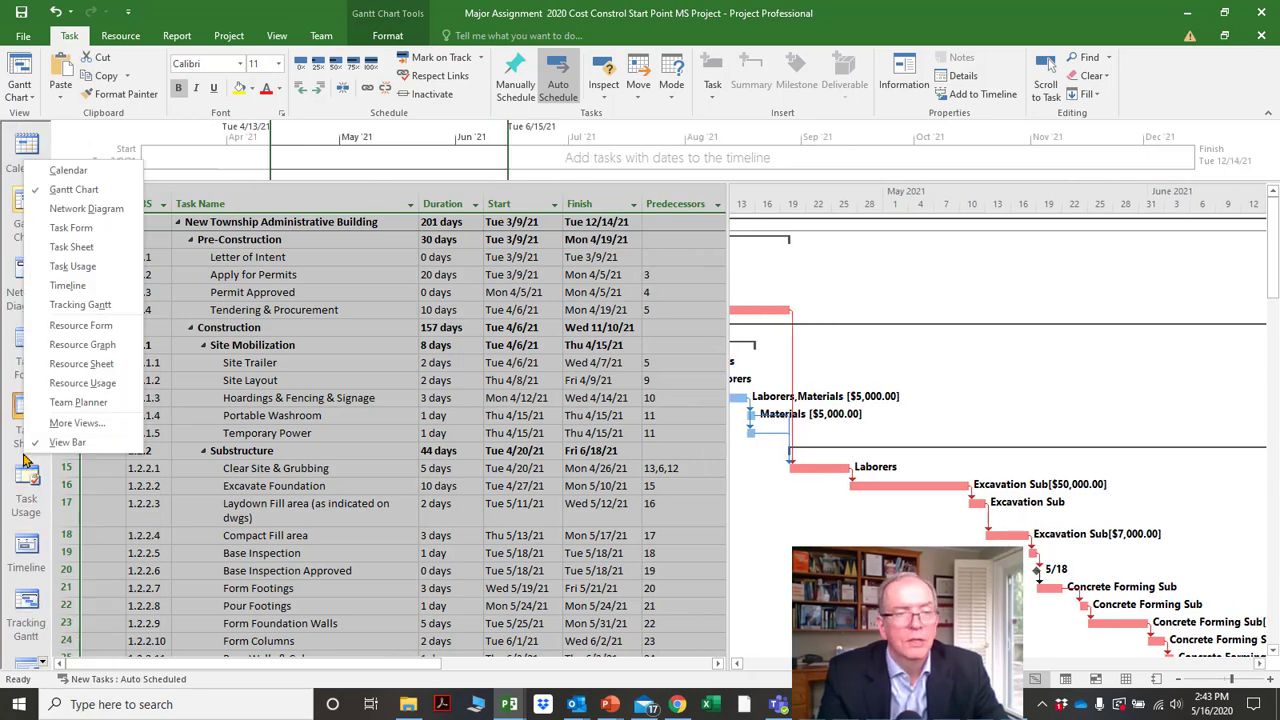
click(48, 453)
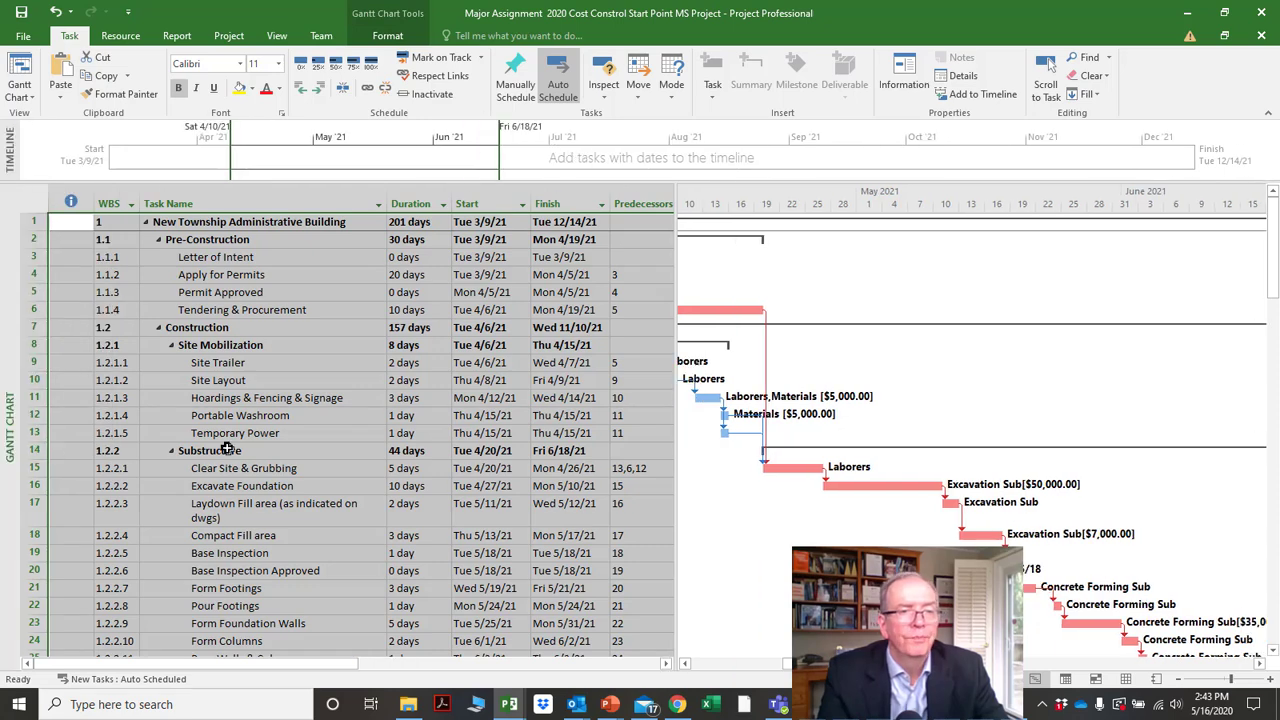
click(225, 437)
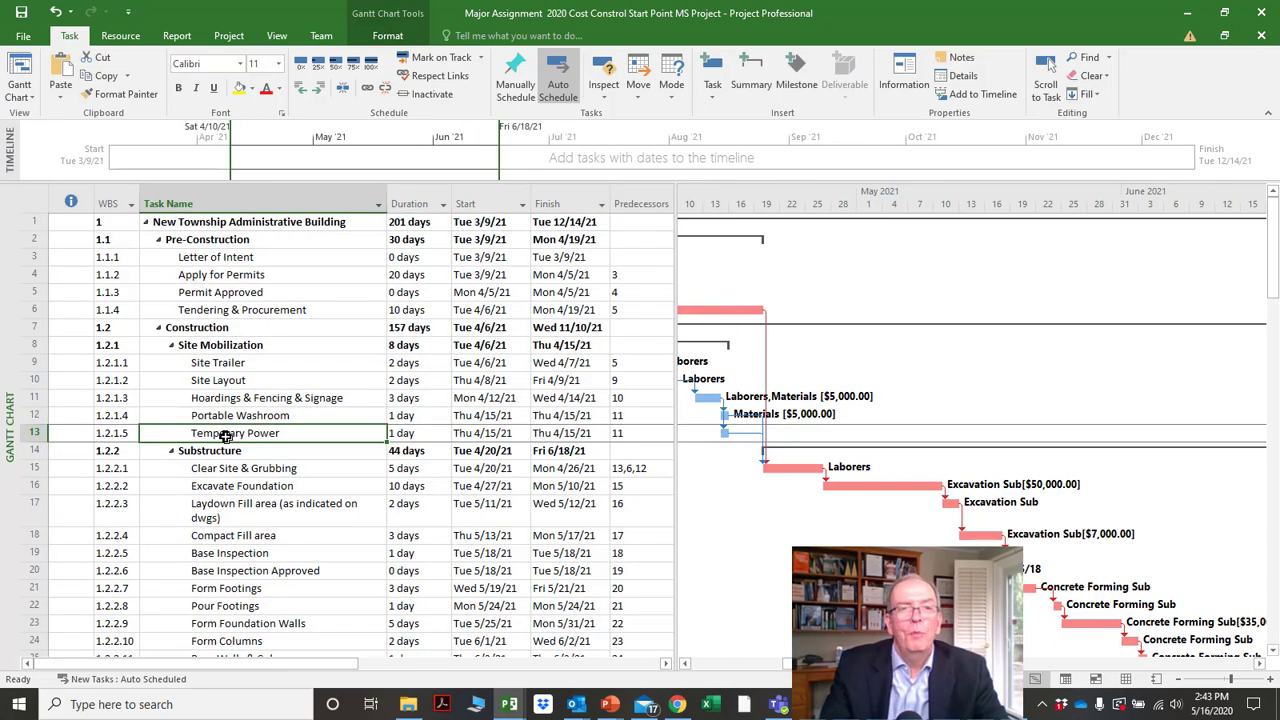